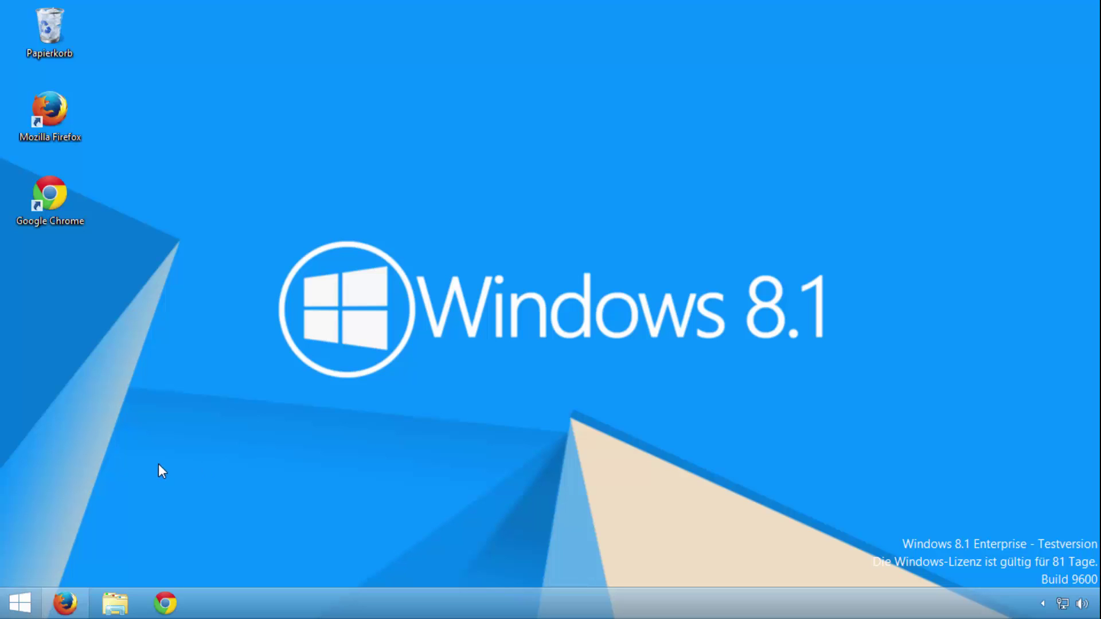
Download the Classic Shell 4.2.4 installer from classicshell.net, save it to the Desktop and dismiss the cookie notice
left_click(65, 603)
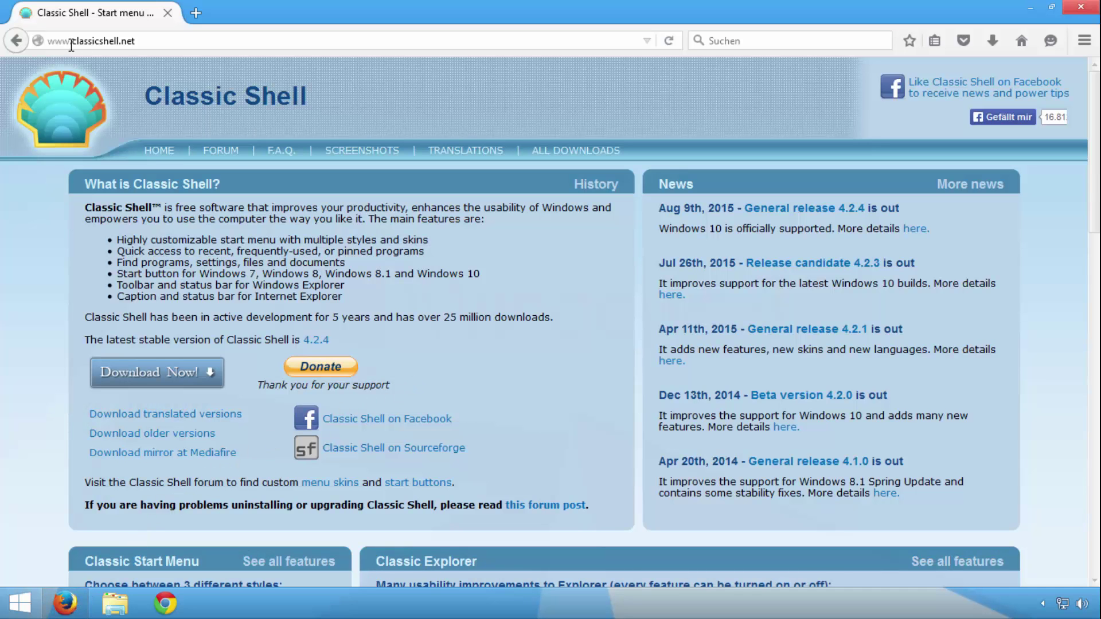
left_click(138, 375)
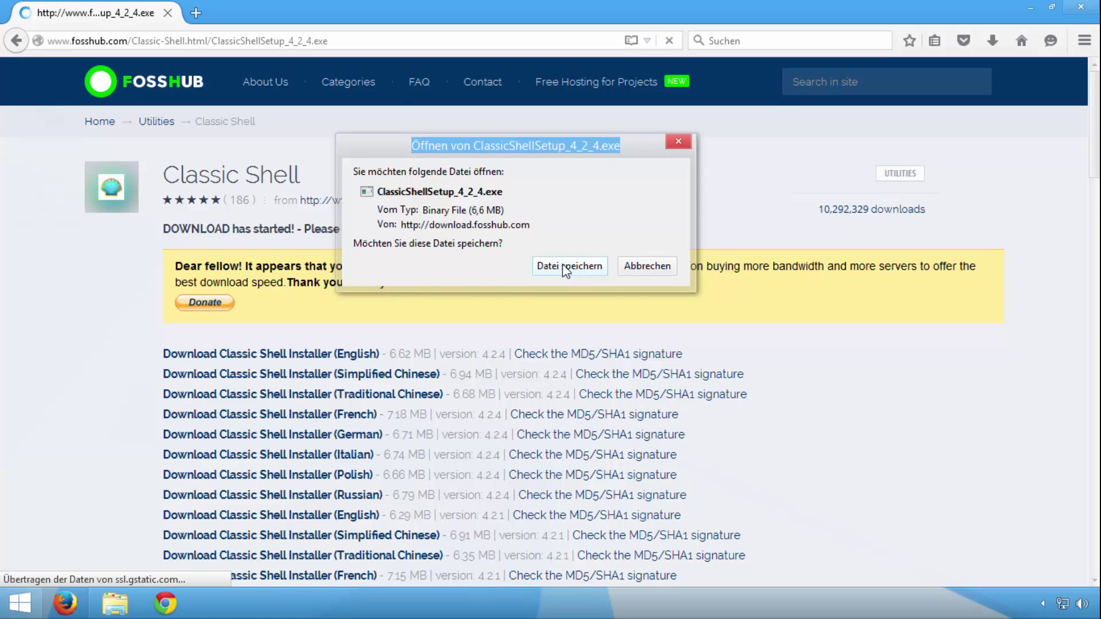
left_click(570, 266)
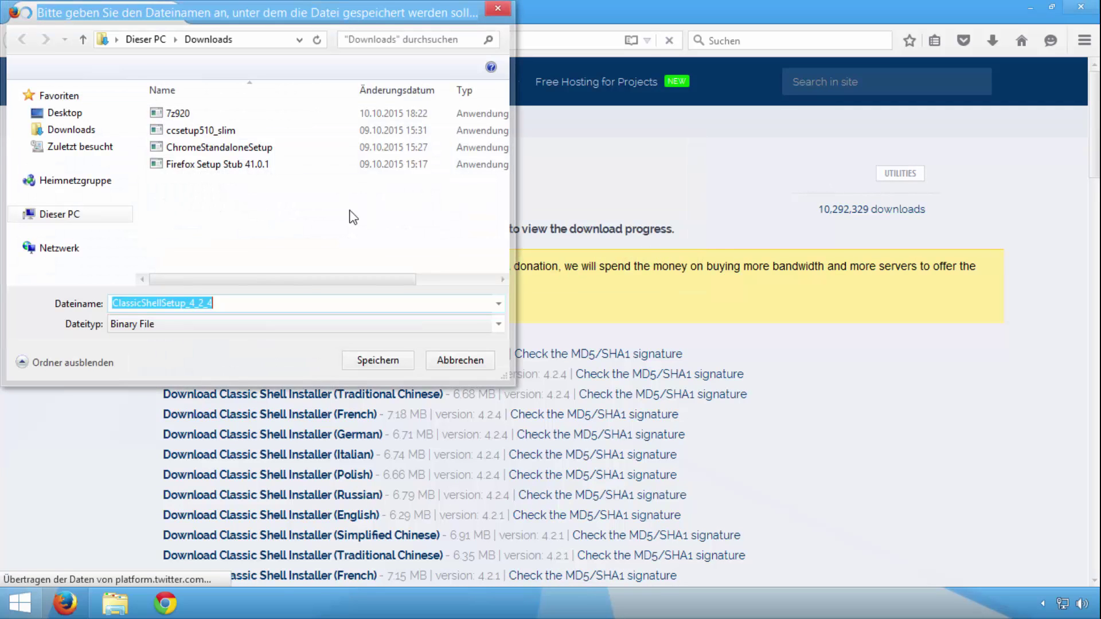
left_click(69, 113)
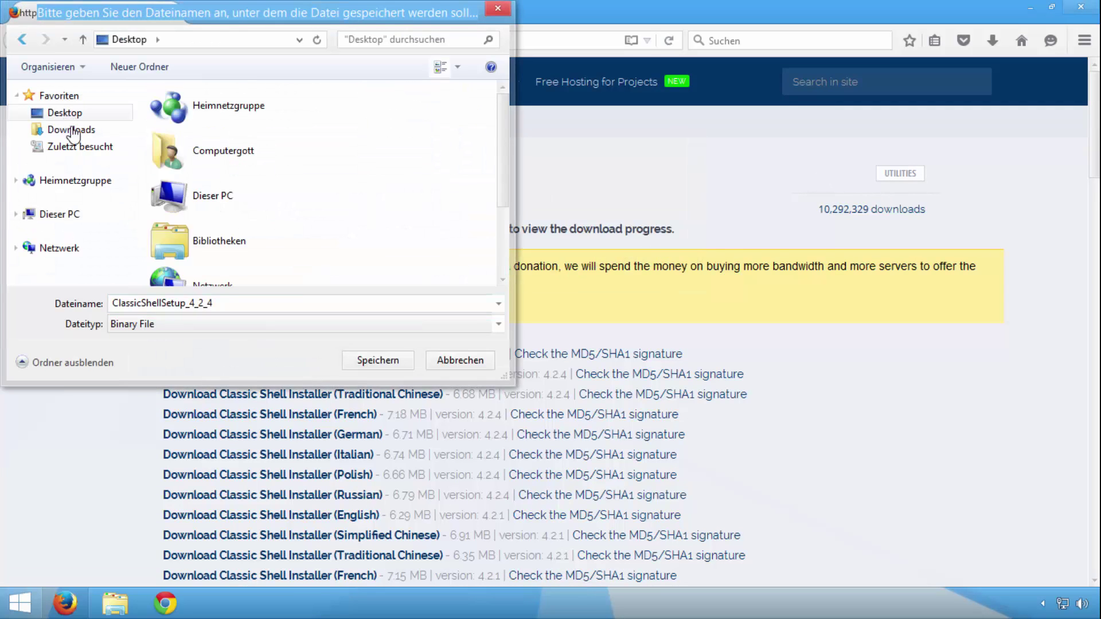
left_click(378, 361)
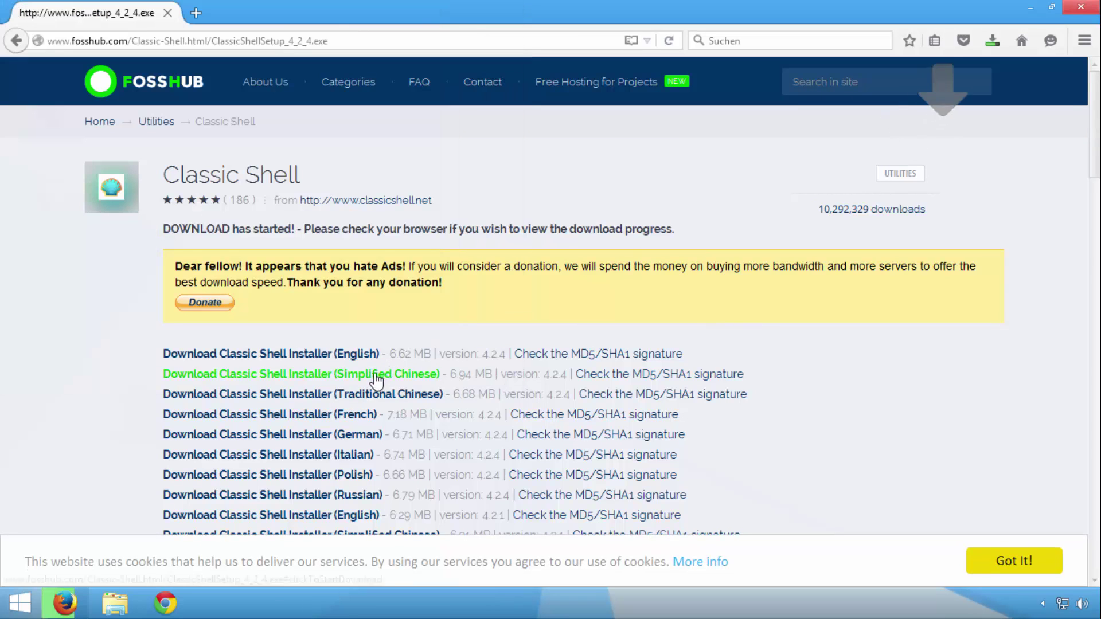
left_click(995, 560)
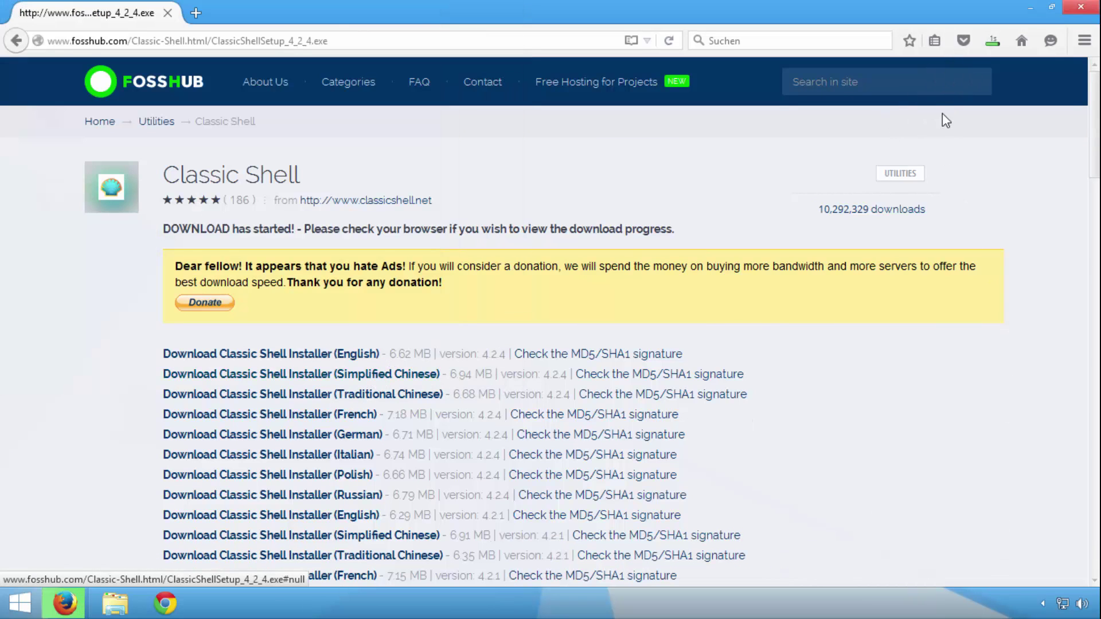
Launch the downloaded ClassicShellSetup_4_2_4.exe and close the browser
left_click(989, 44)
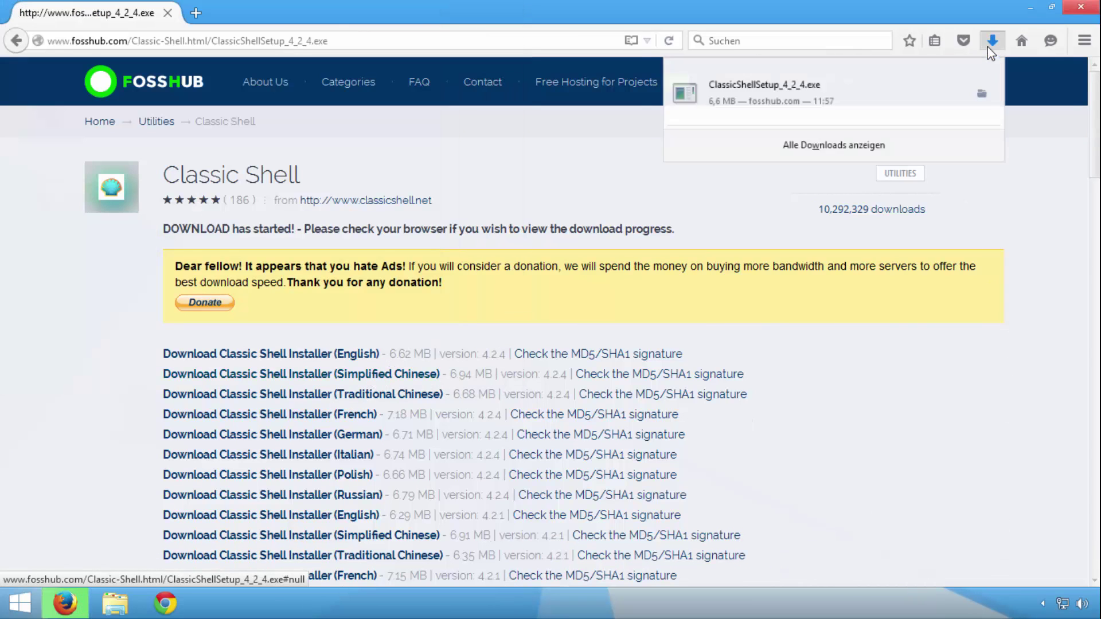
left_click(814, 84)
left_click(1075, 12)
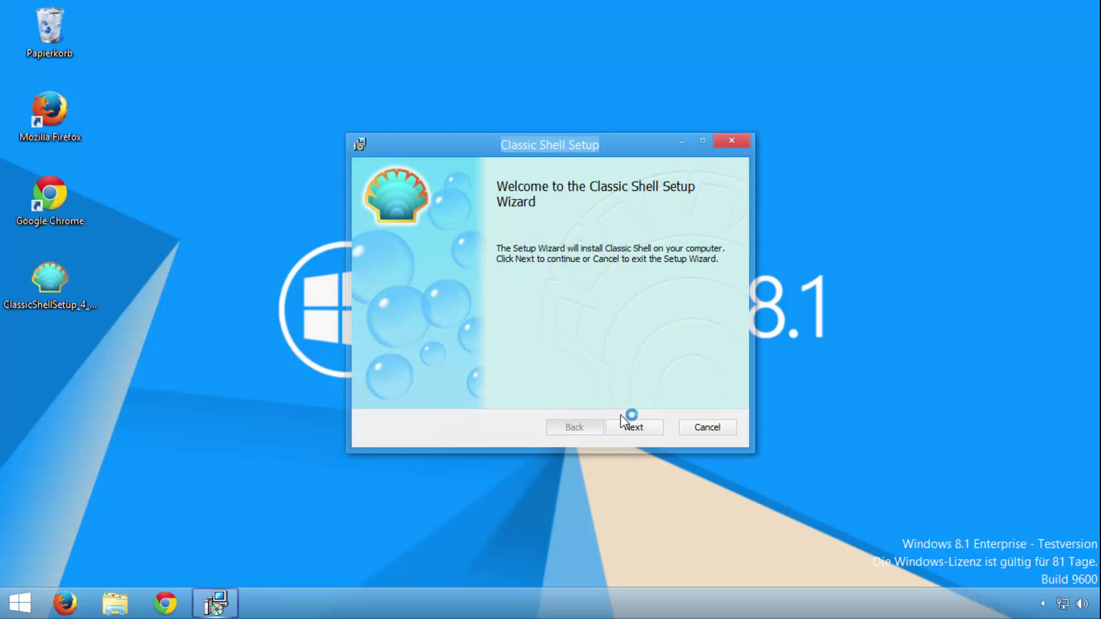
Install Classic Shell with the license accepted and the default features and location, finishing with the Readme file set to open
left_click(632, 429)
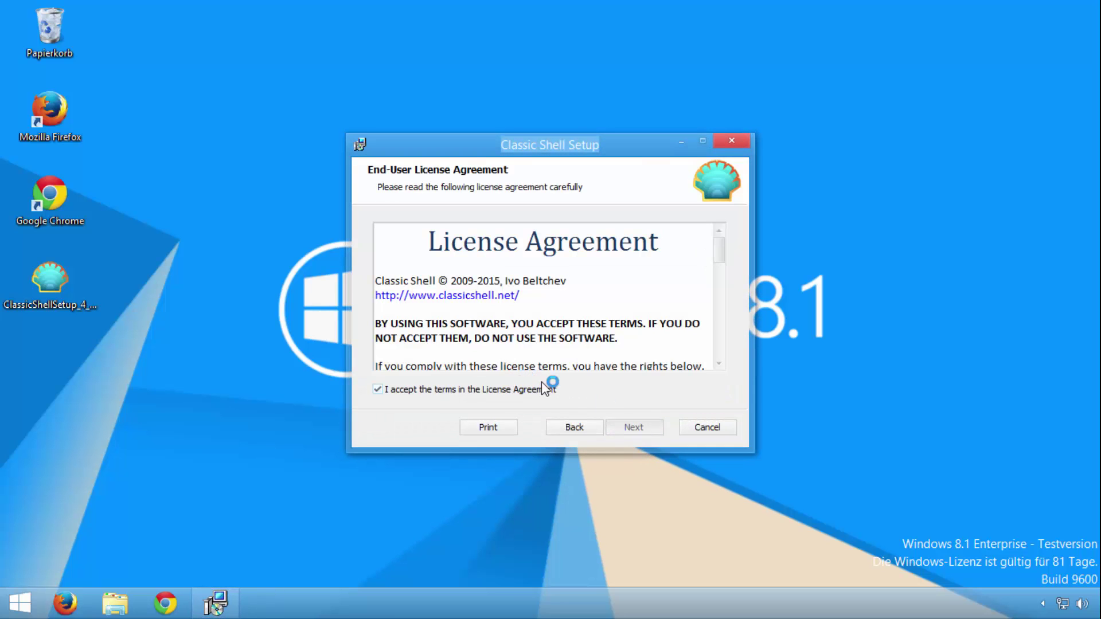
left_click_drag(721, 250, 724, 410)
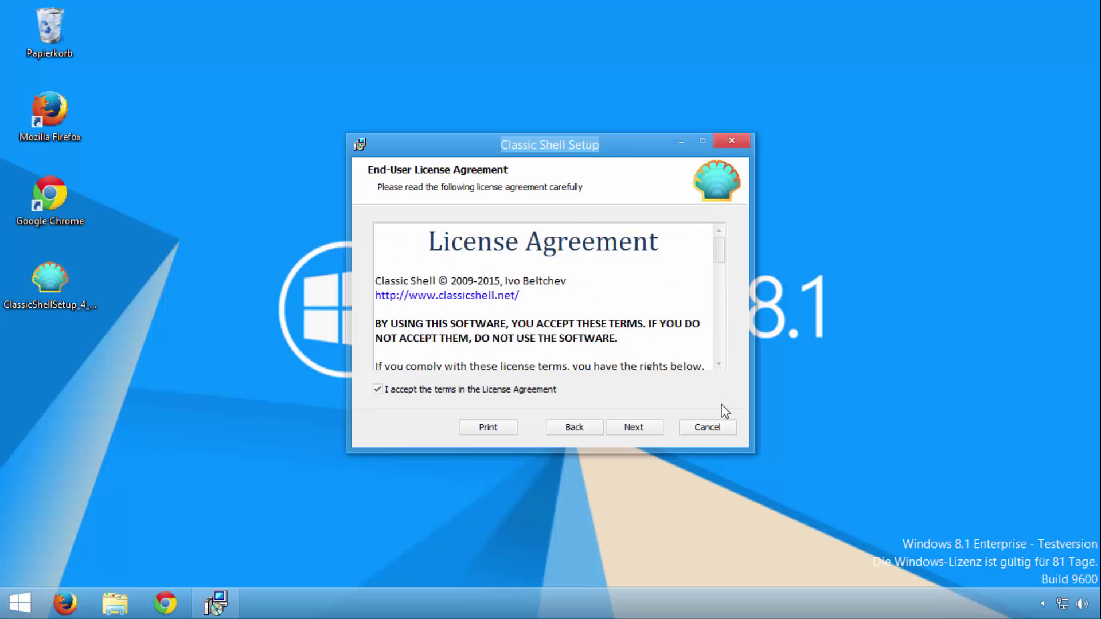
left_click(627, 434)
left_click(629, 431)
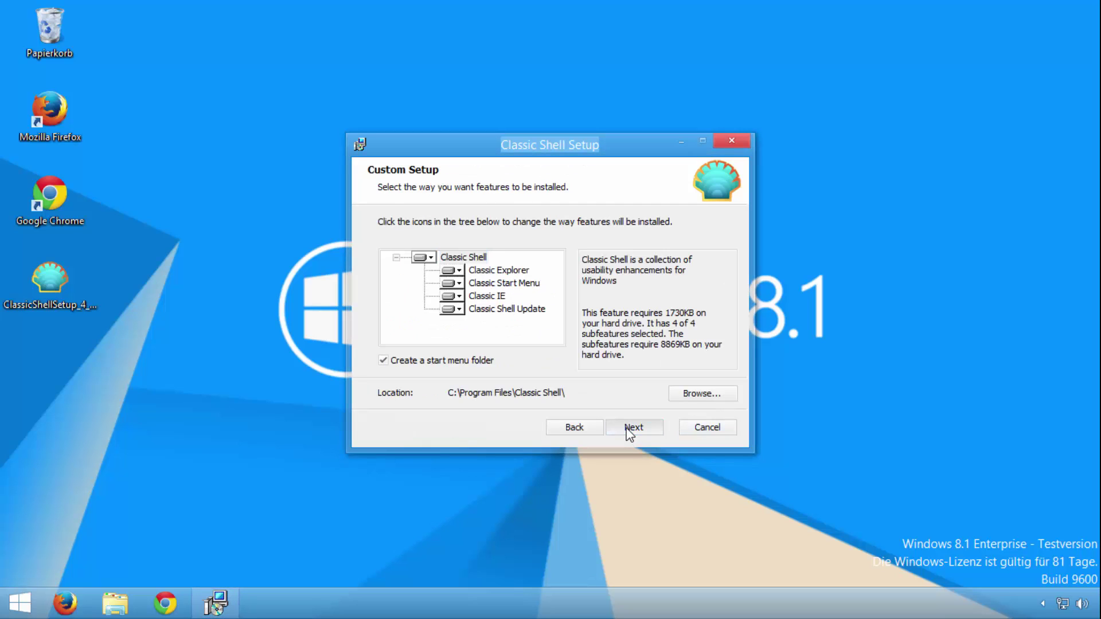
left_click(627, 428)
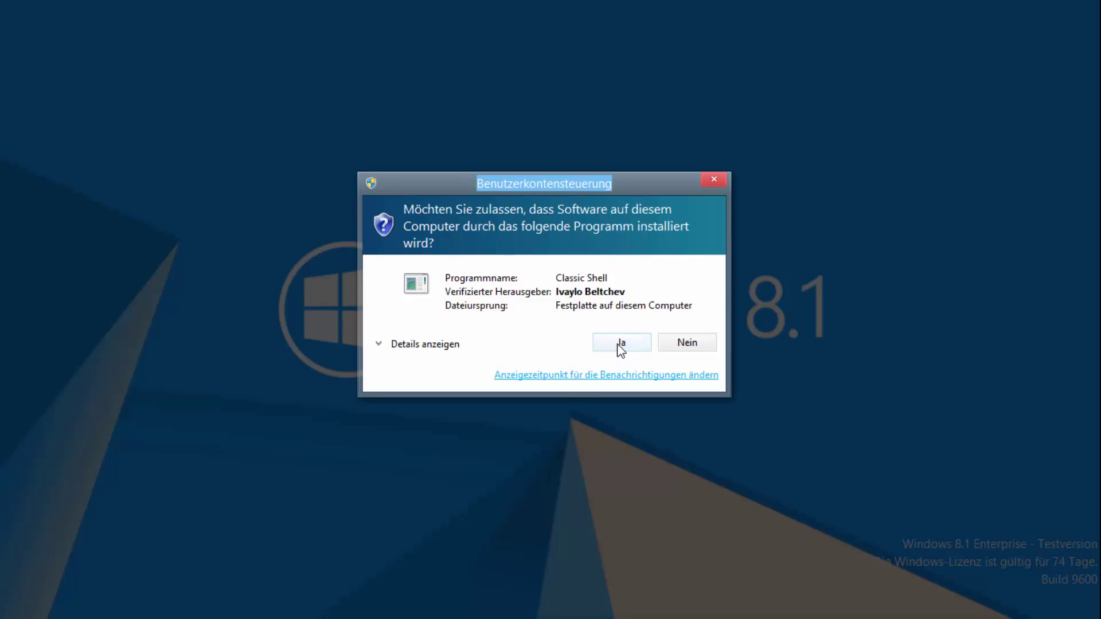
left_click(619, 344)
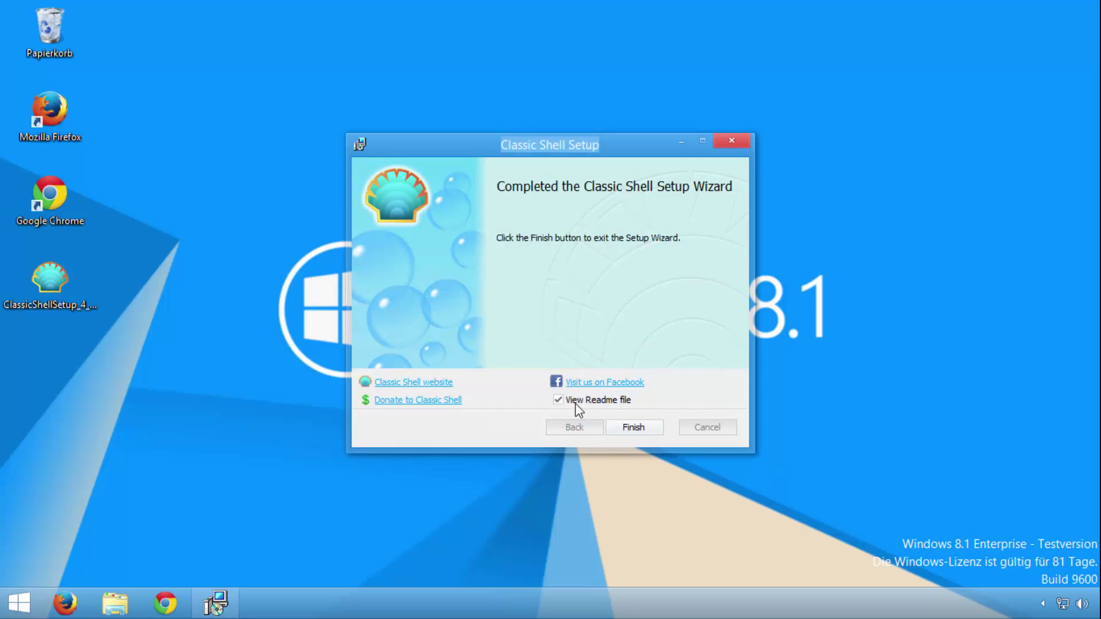
left_click(632, 428)
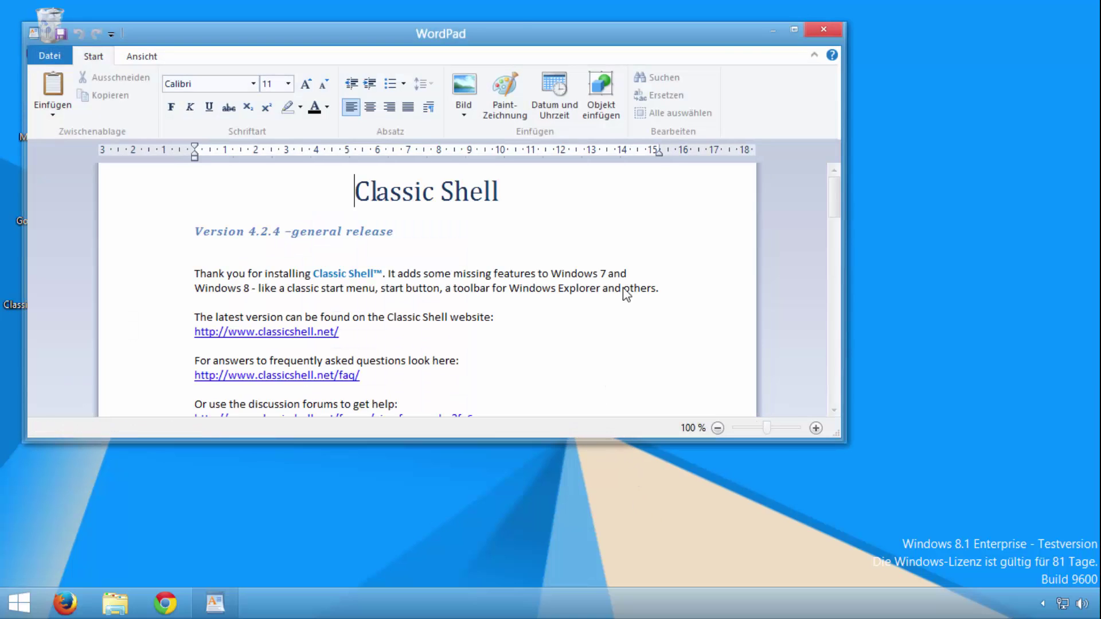
Skim the feature descriptions in the maximized Classic Shell readme and close the document
left_click(794, 28)
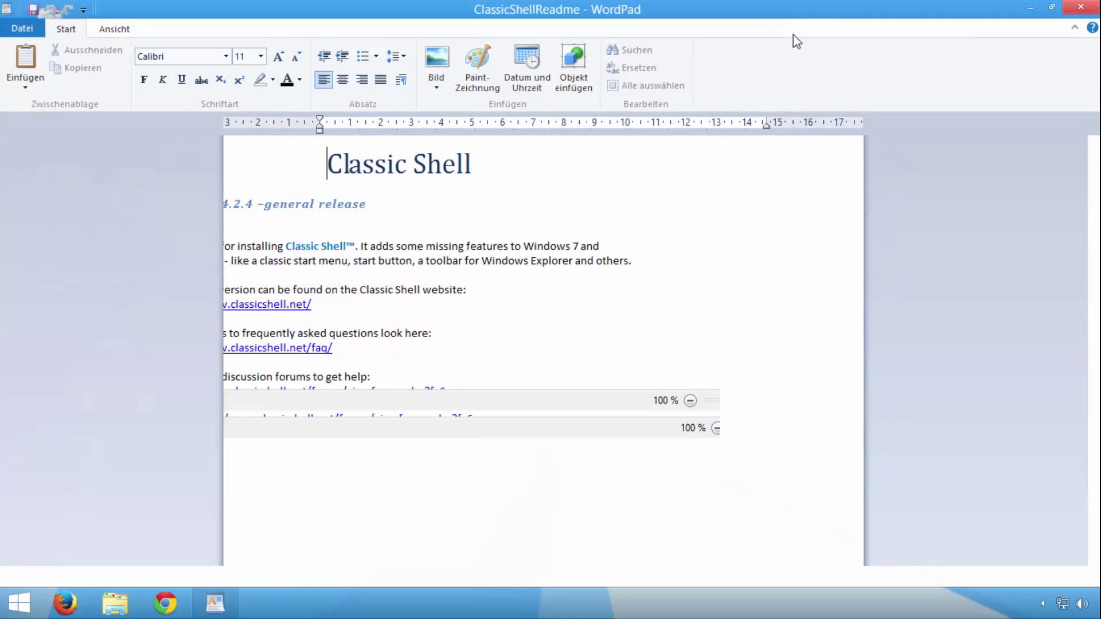
scroll(877, 262, "down", 15)
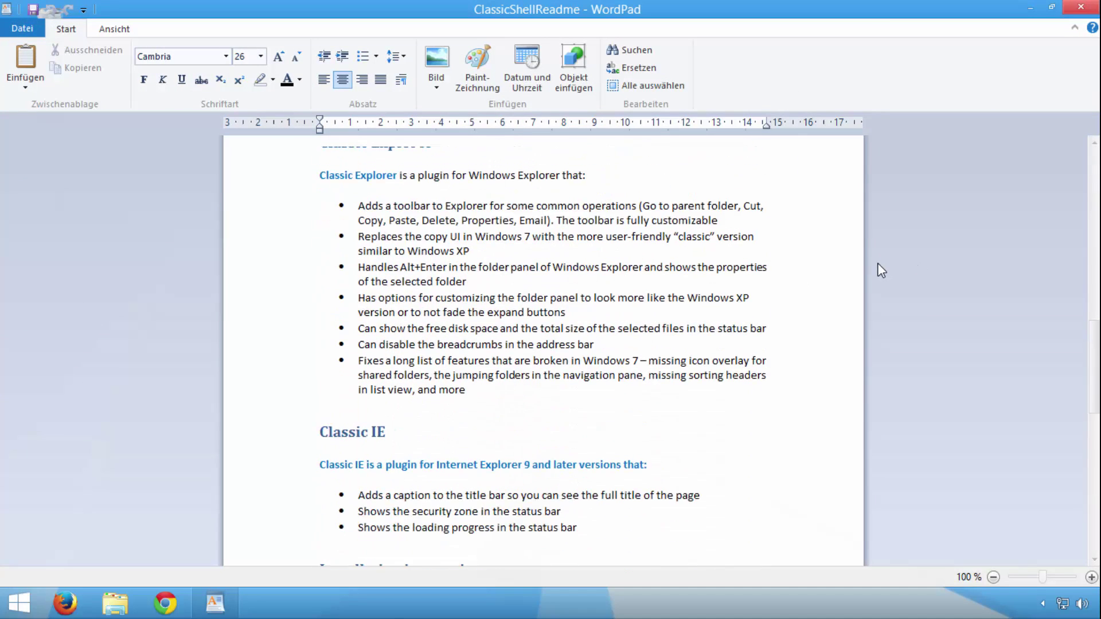
scroll(877, 264, "up", 1)
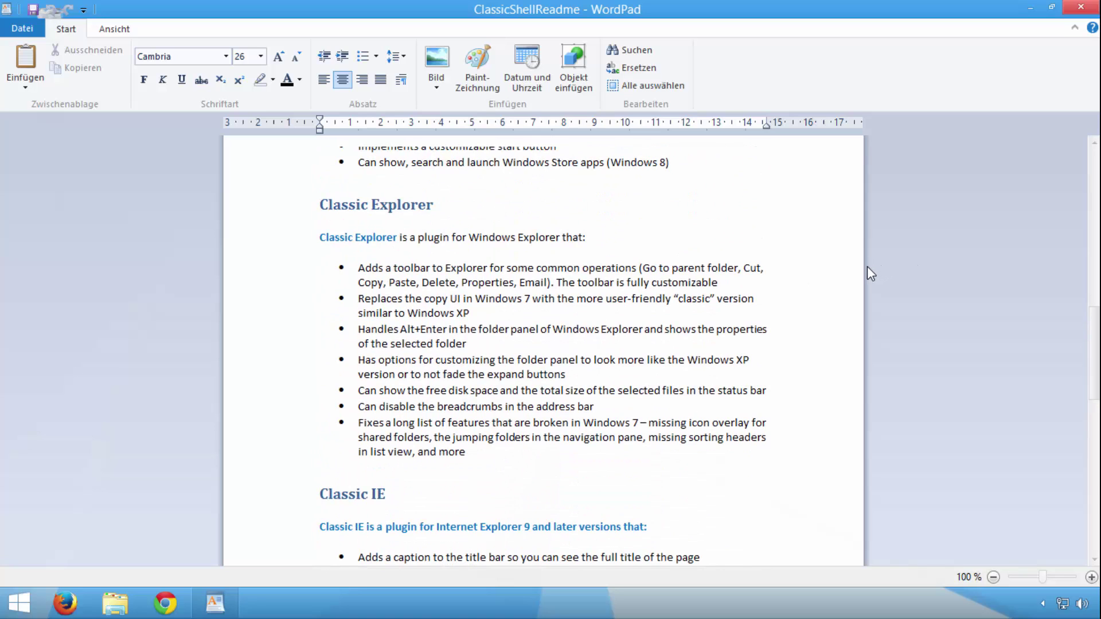
left_click(1072, 10)
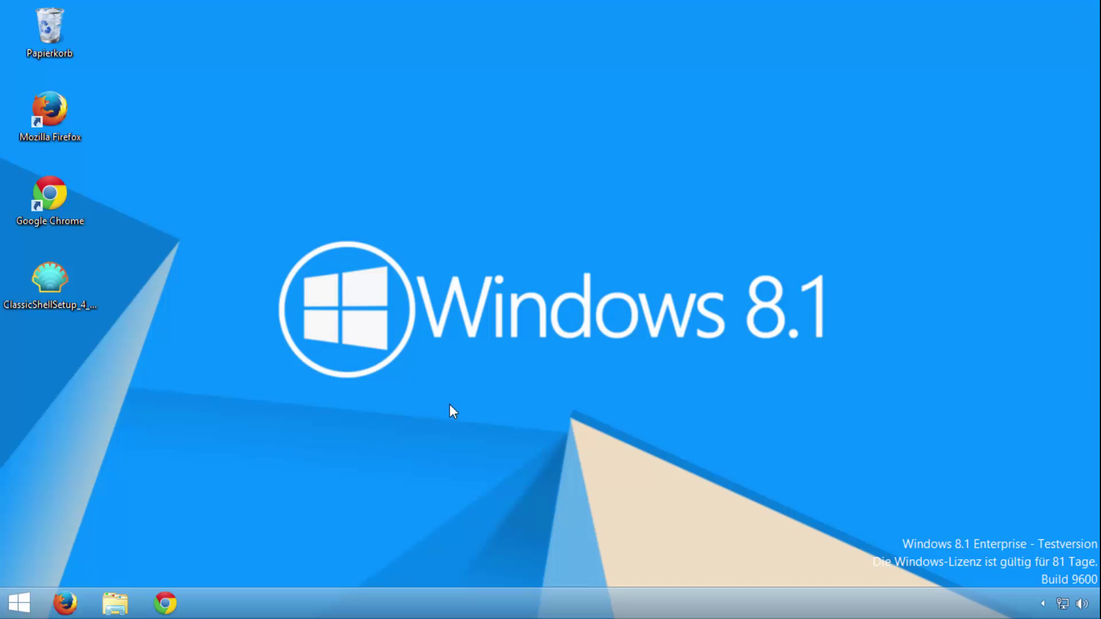
Try the start menu styles in the Classic Start Menu settings, apply Windows 7 style and check the start menu
left_click(29, 591)
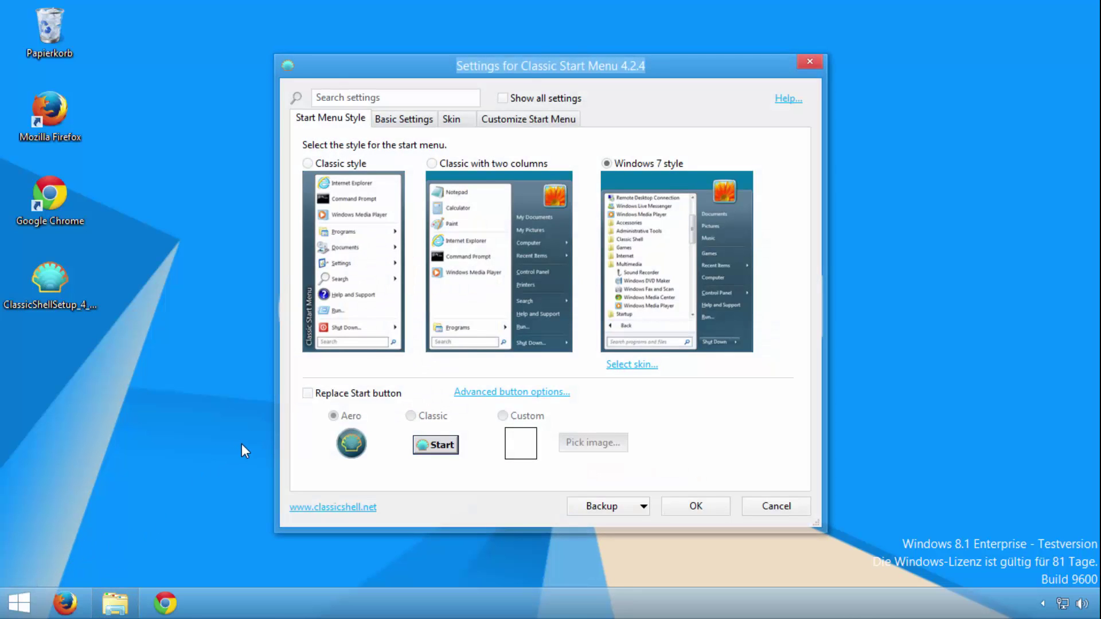
left_click_drag(520, 68, 548, 74)
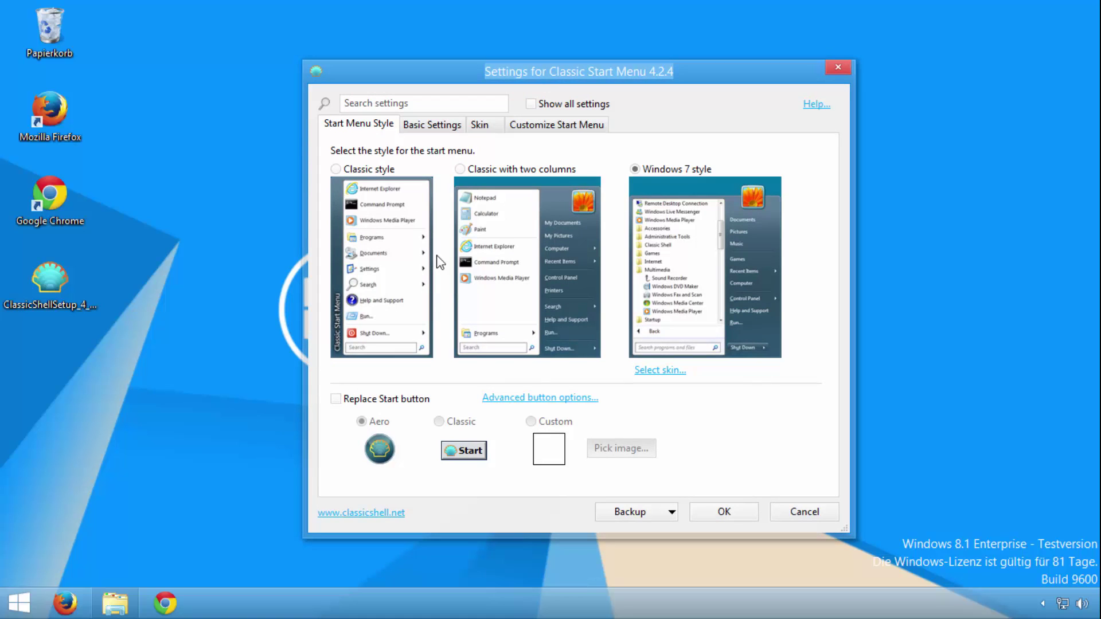
left_click(347, 167)
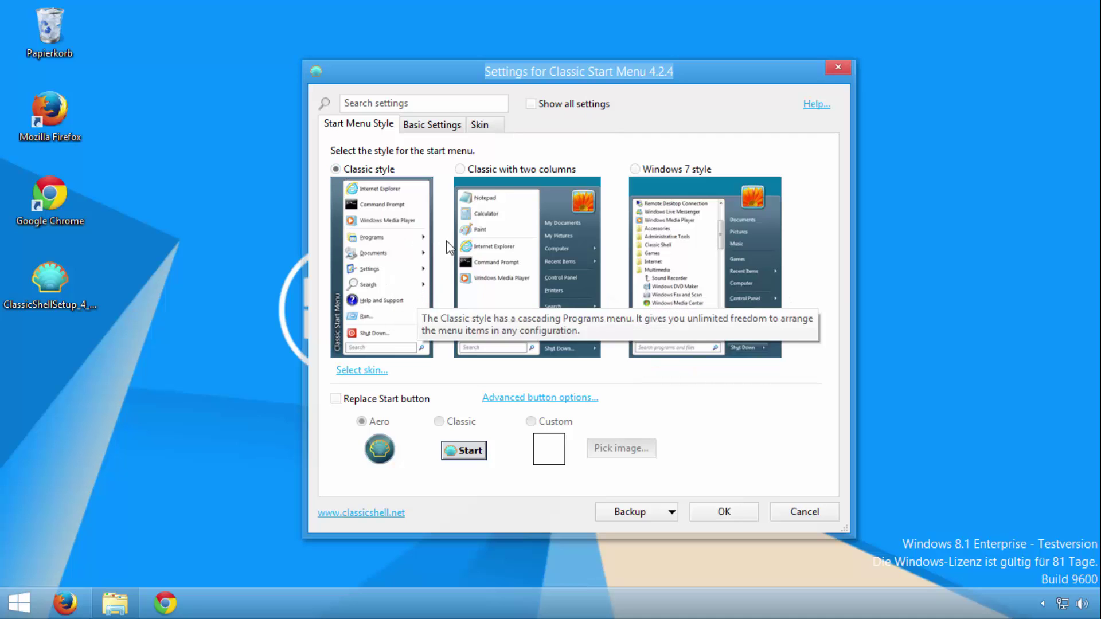
left_click(496, 169)
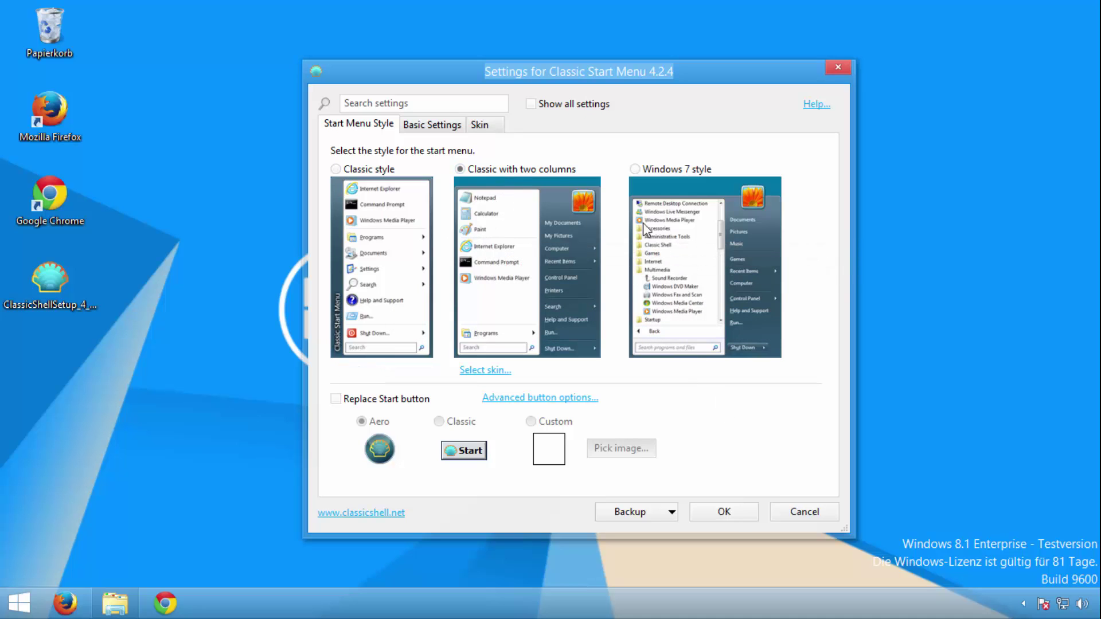
left_click(656, 174)
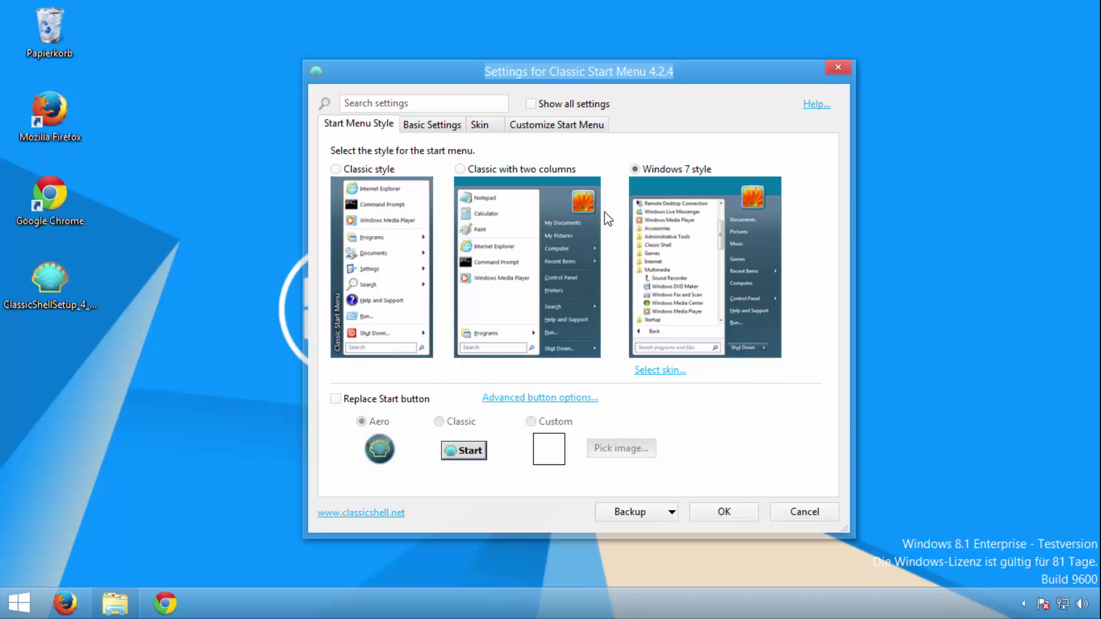
left_click(714, 512)
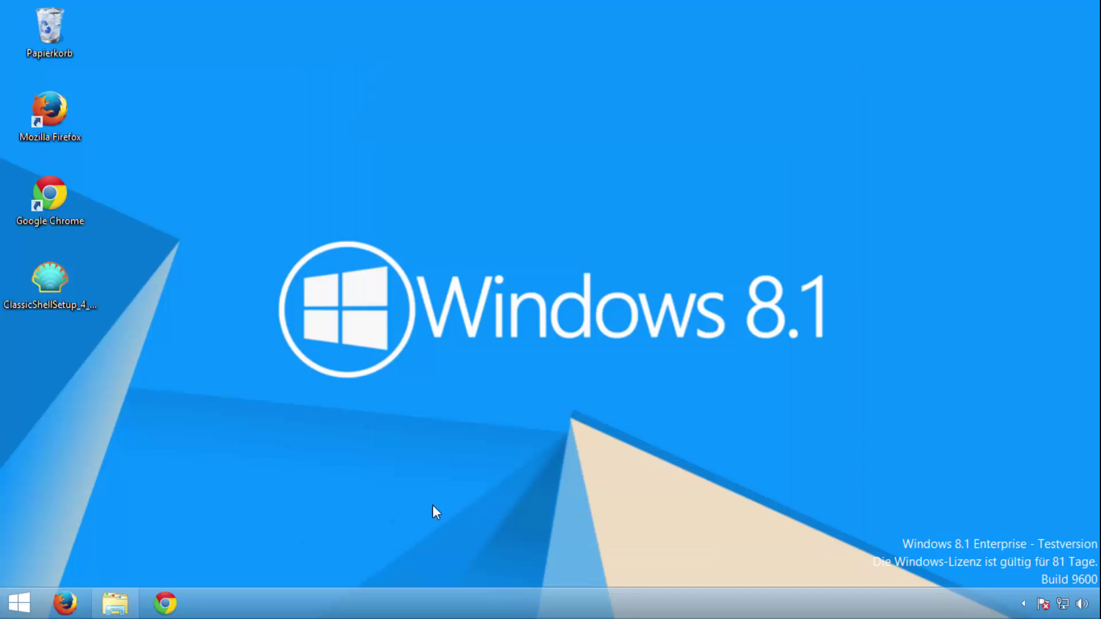
left_click(21, 602)
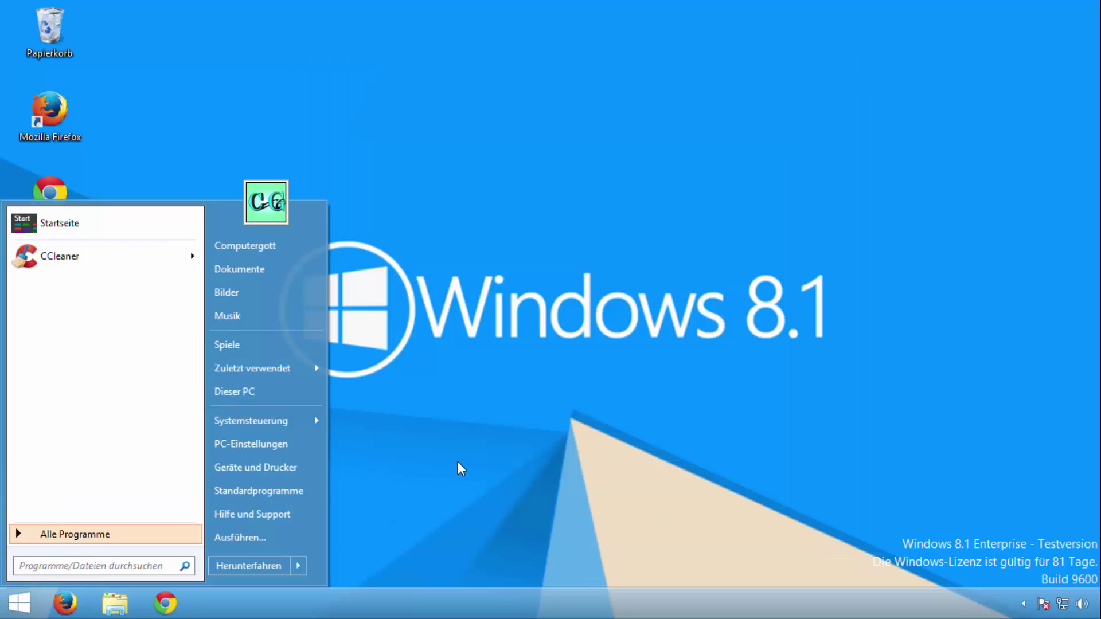
left_click(460, 433)
Download and install the new language file offered by Classic Shell Update, and check the start menu again
right_click(24, 611)
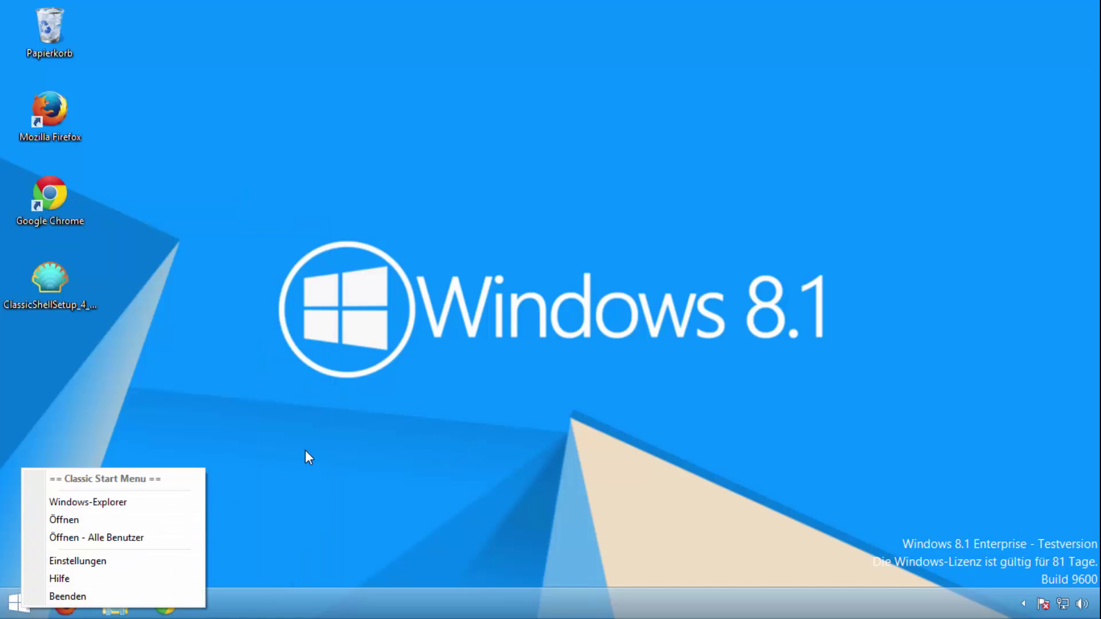
left_click(122, 560)
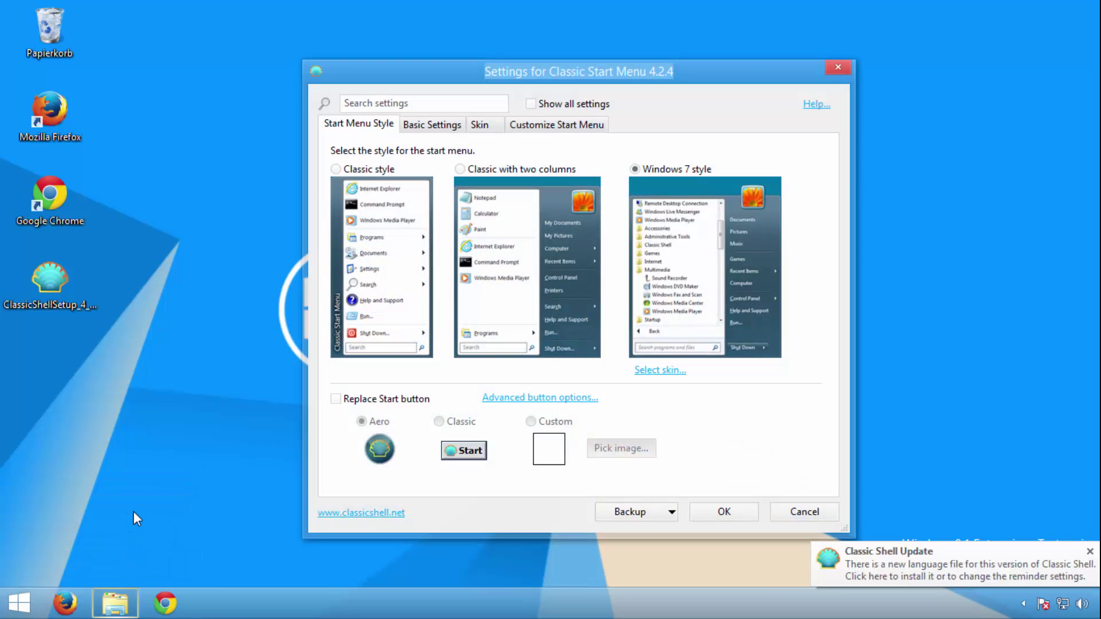
left_click(860, 570)
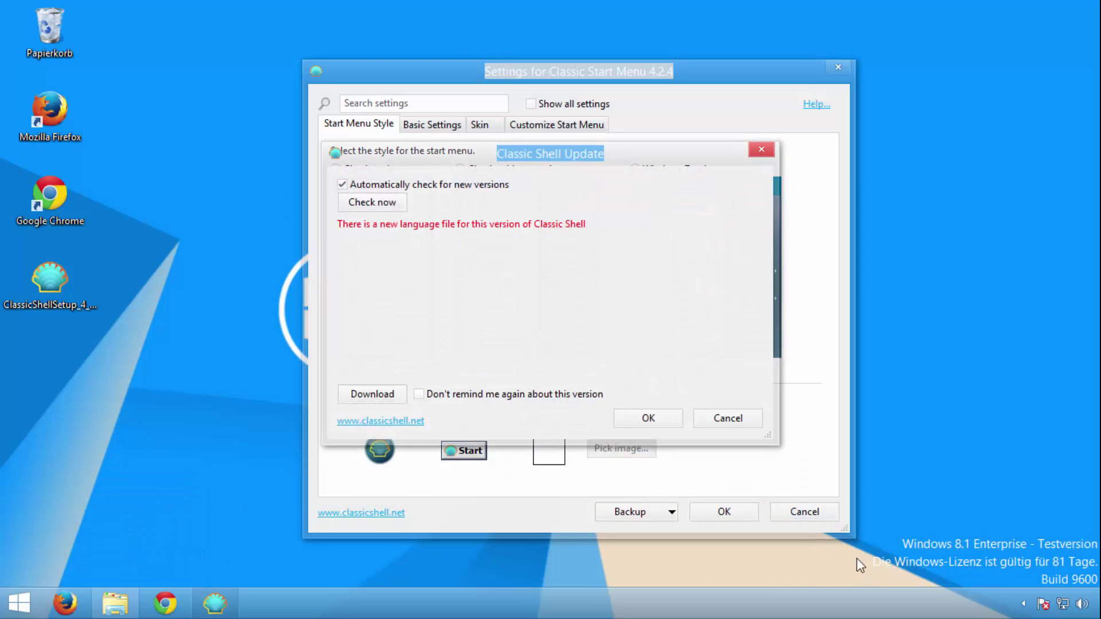
left_click(837, 69)
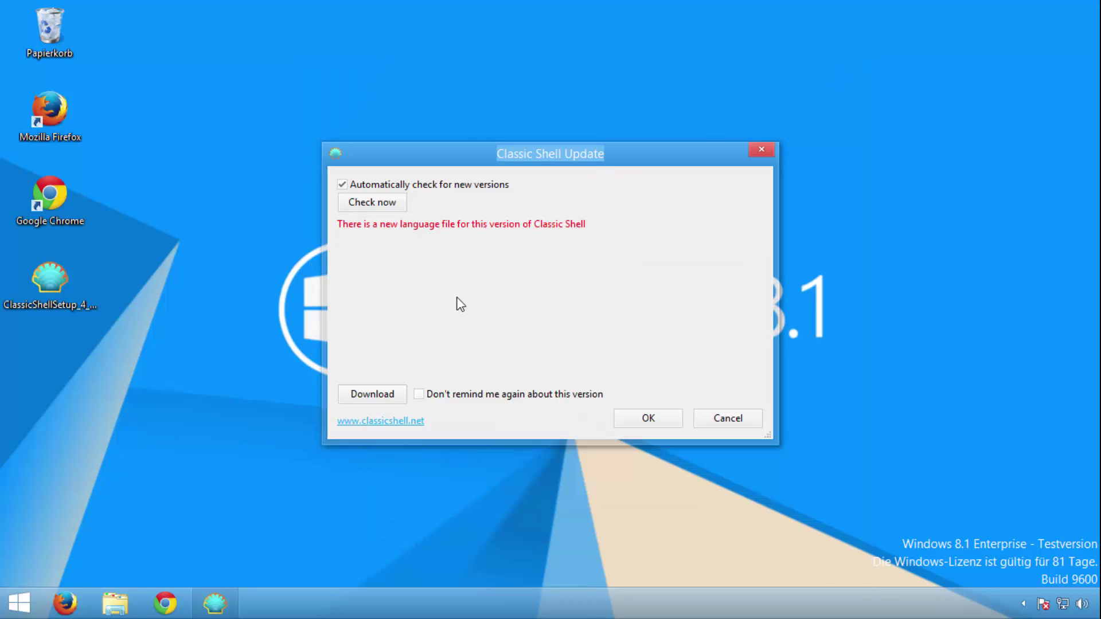
left_click(374, 396)
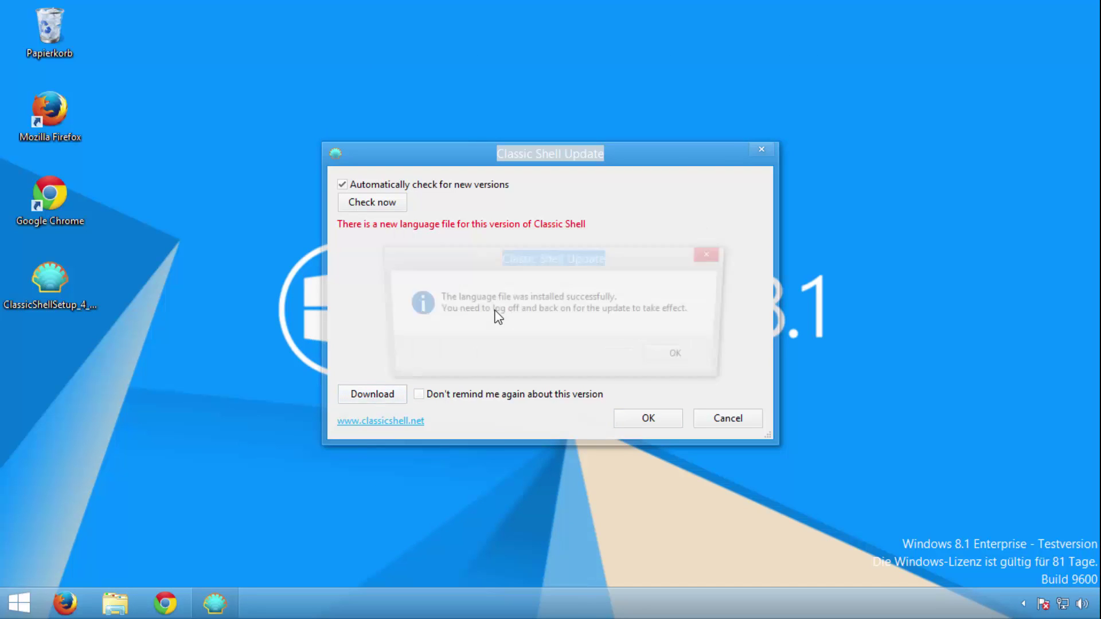
left_click(679, 357)
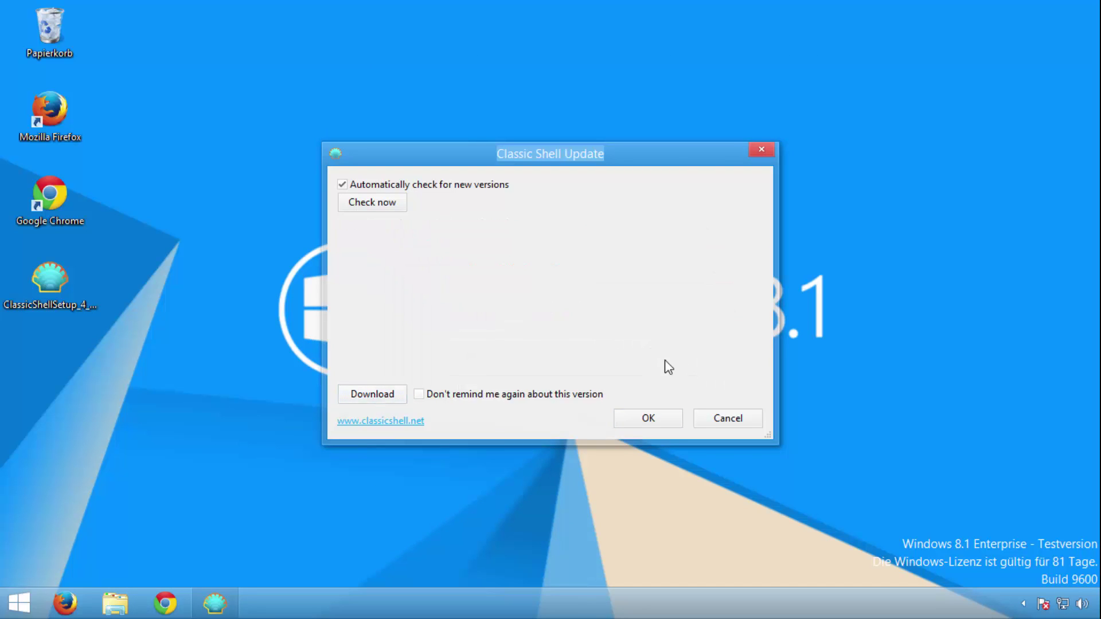
left_click(645, 421)
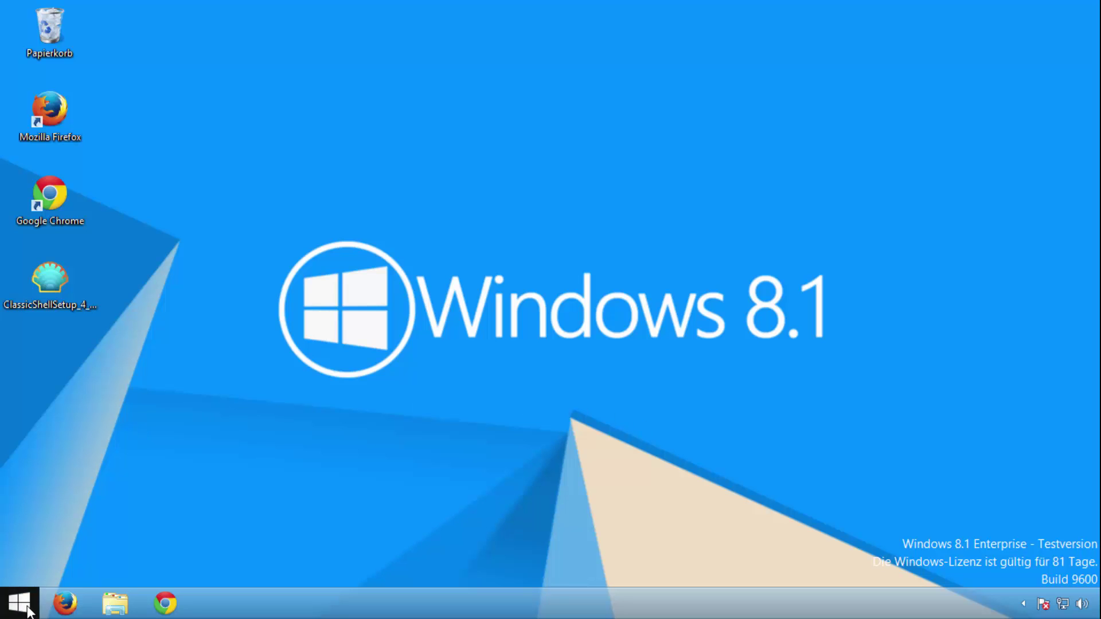
left_click(46, 578)
left_click(352, 430)
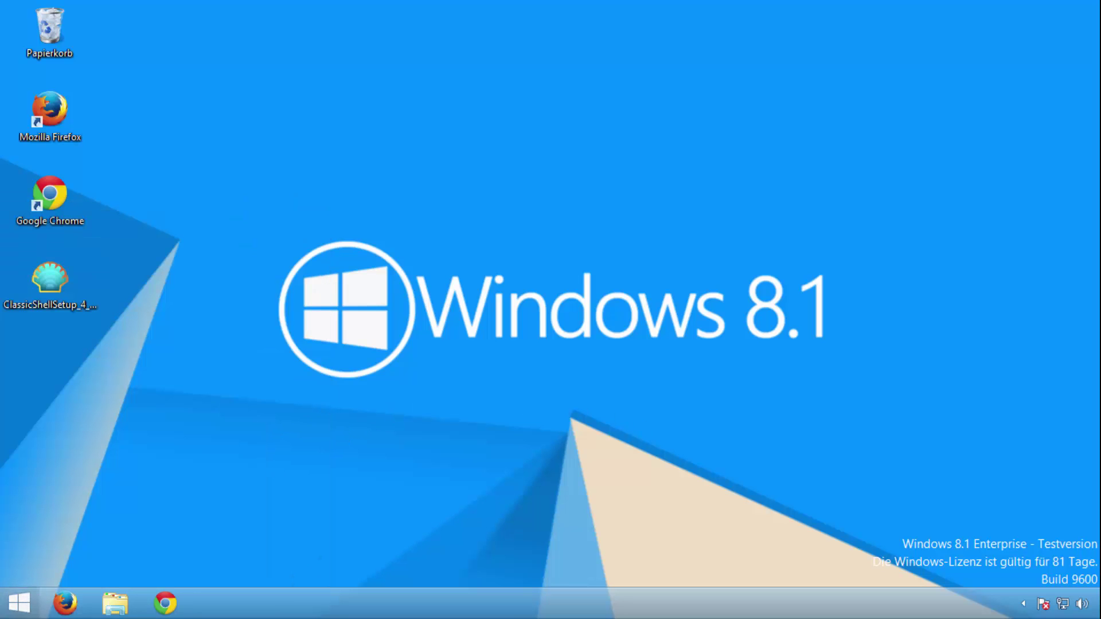
Apply Classic style in the Classic Start Menu settings and check the resulting start menu
right_click(21, 605)
left_click(86, 561)
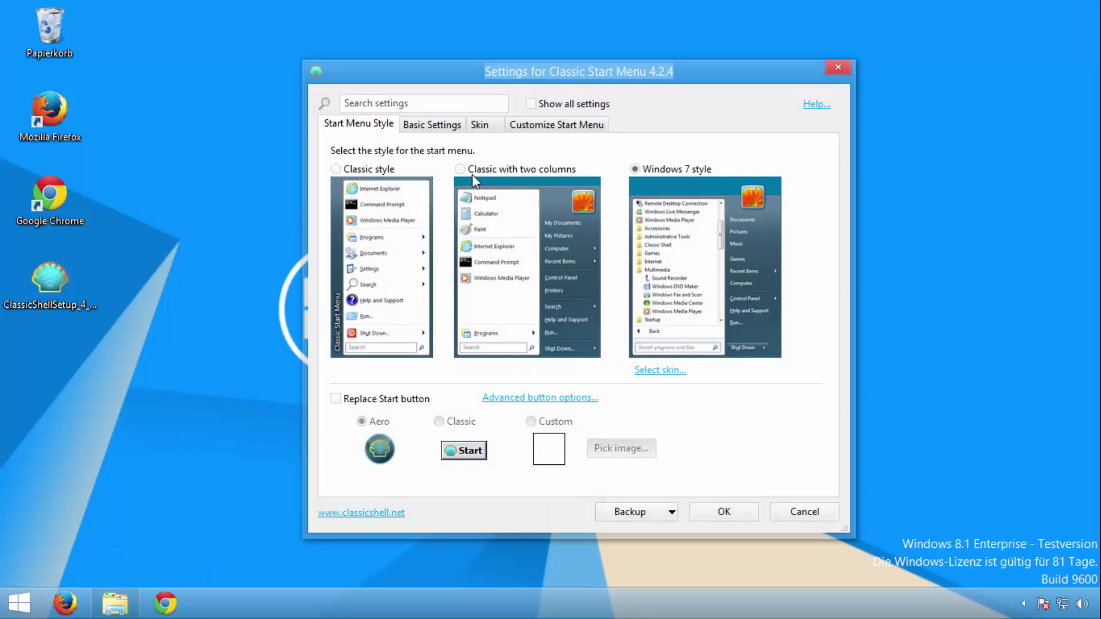
left_click(373, 171)
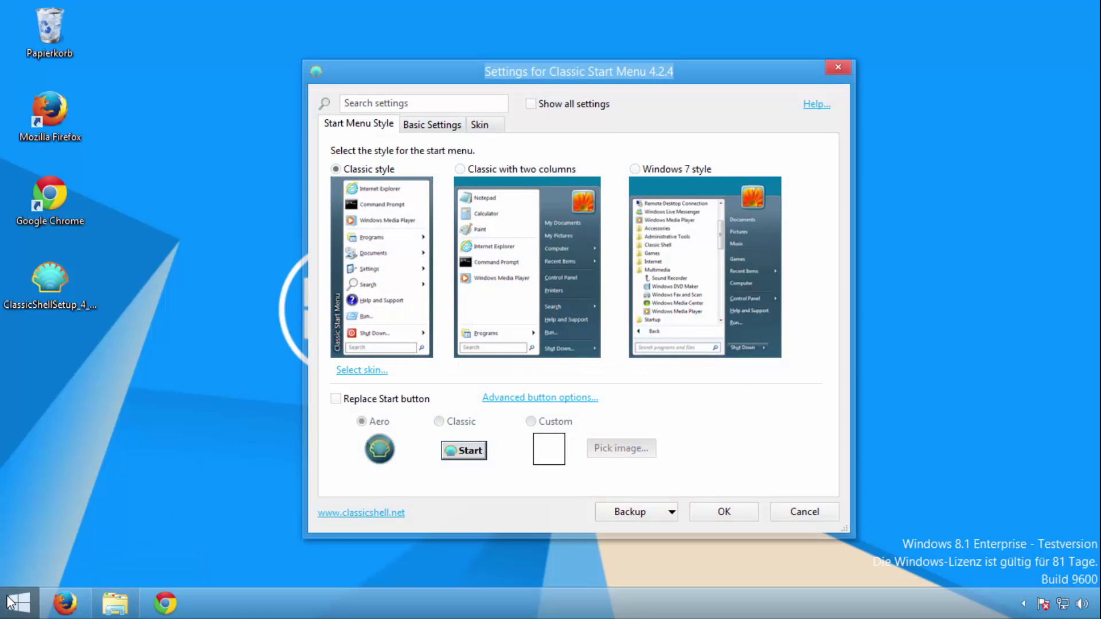
left_click(725, 511)
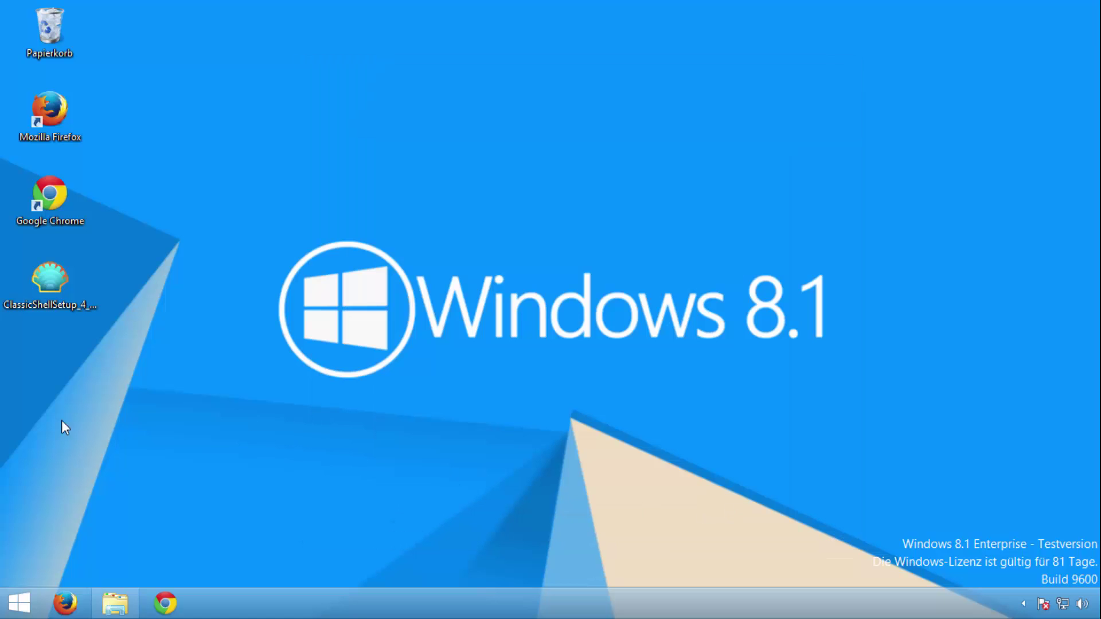
left_click(16, 599)
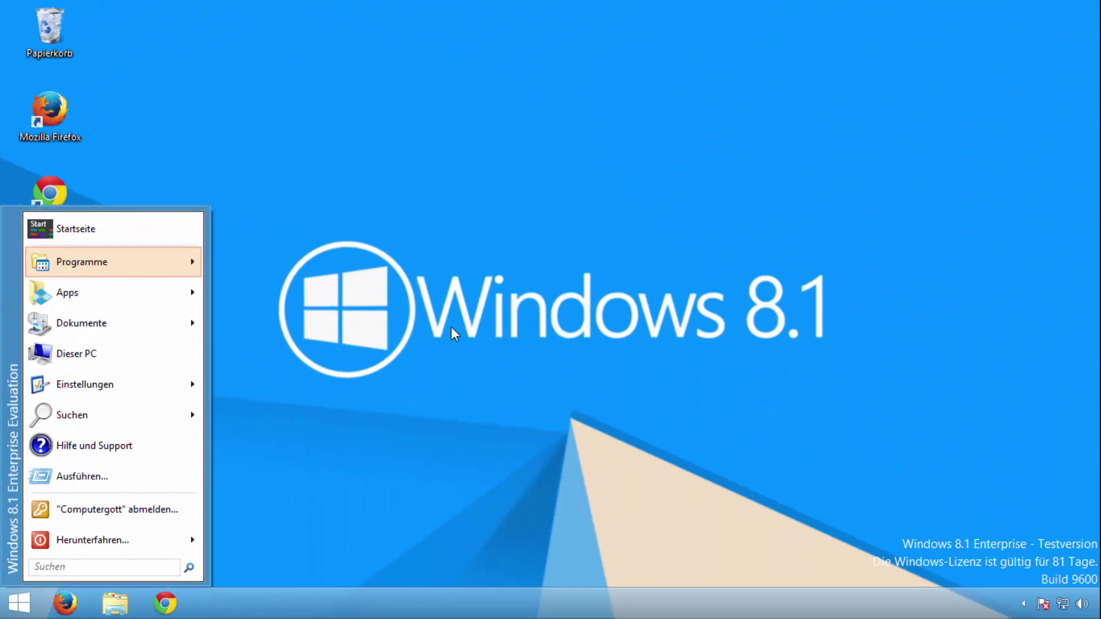
left_click(310, 455)
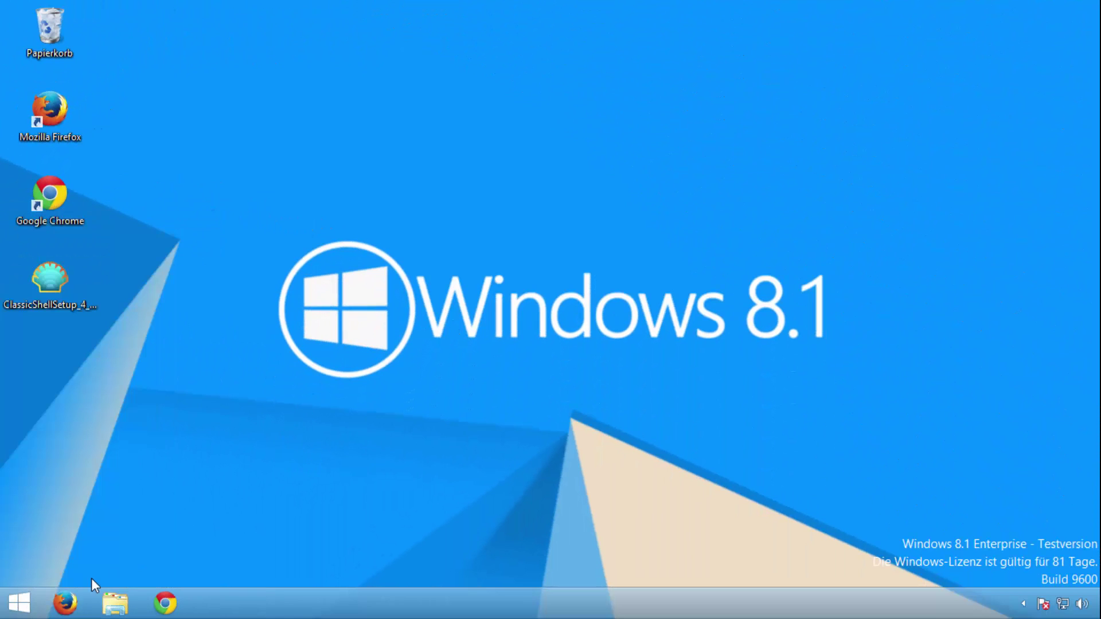
Switch the start menu style to Classic with two columns and check the start menu
right_click(19, 602)
left_click(115, 551)
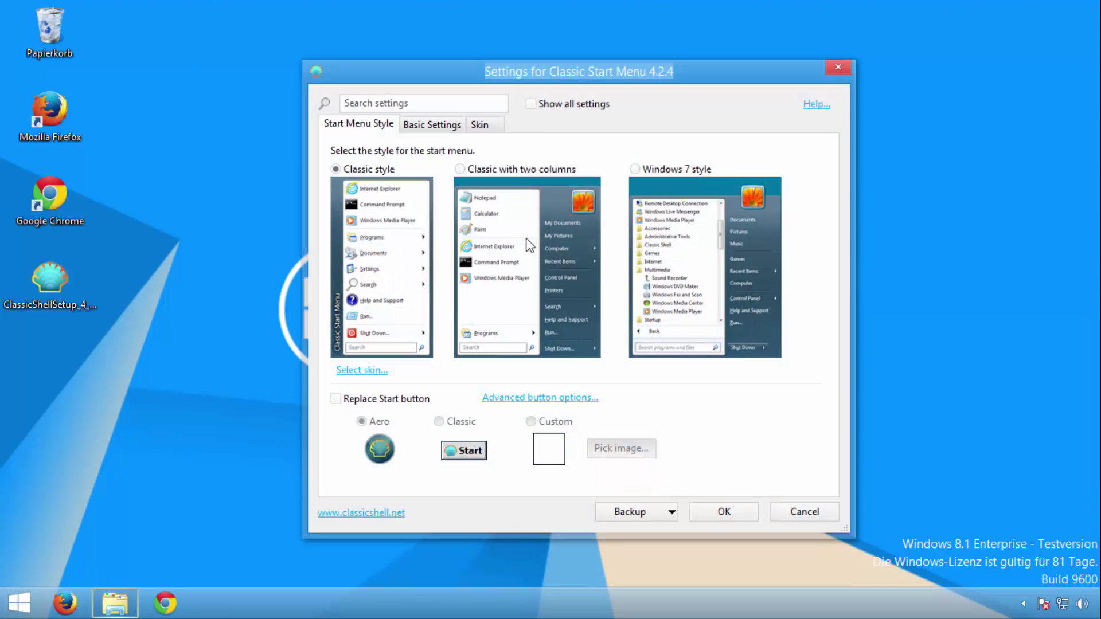
left_click(724, 516)
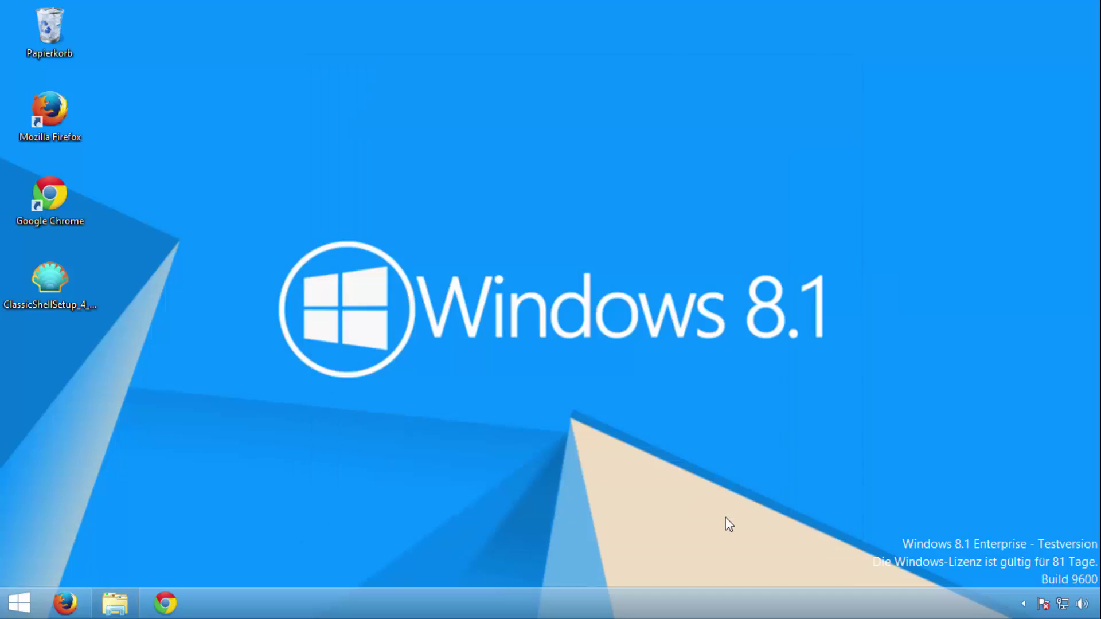
left_click(19, 602)
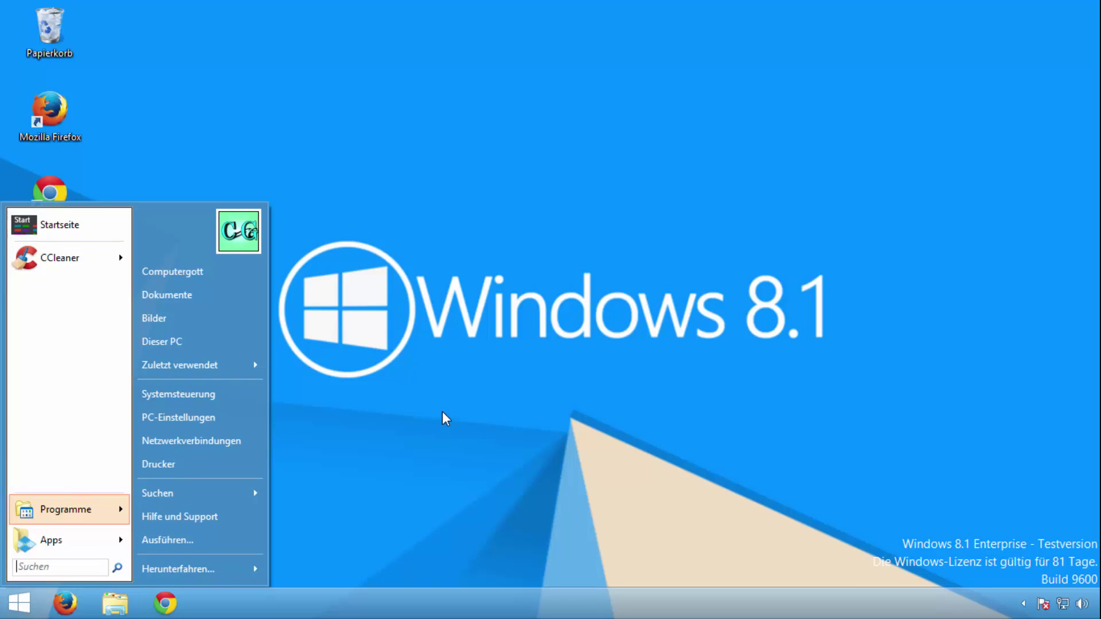
left_click(445, 418)
Set the start menu back to Windows 7 style and open it to check the layout
right_click(19, 602)
left_click(73, 557)
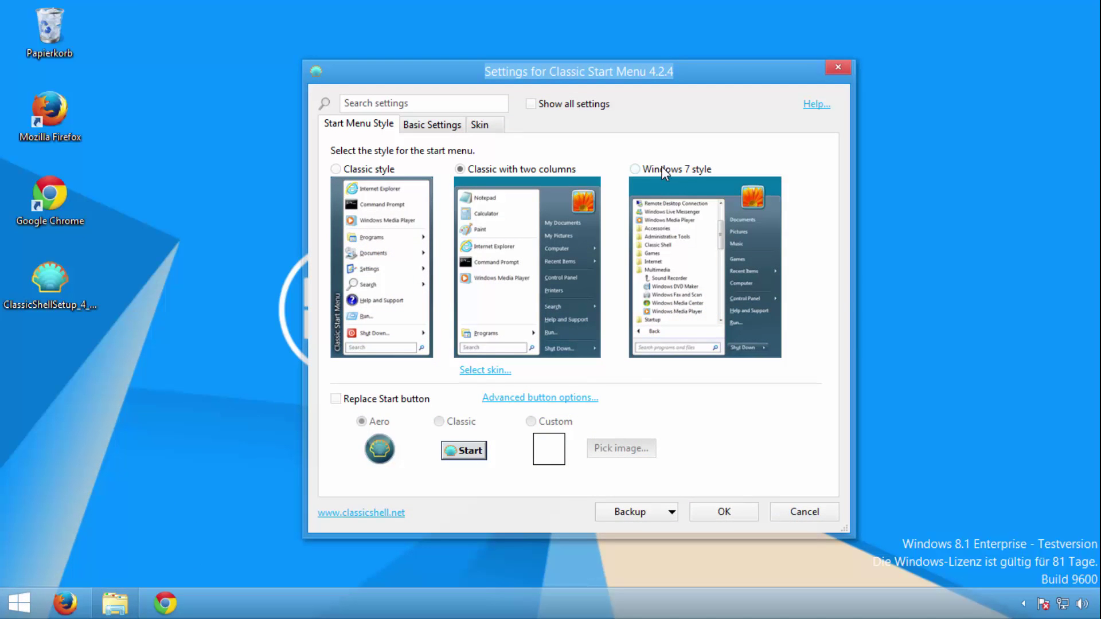
left_click(665, 169)
left_click(718, 508)
left_click(19, 602)
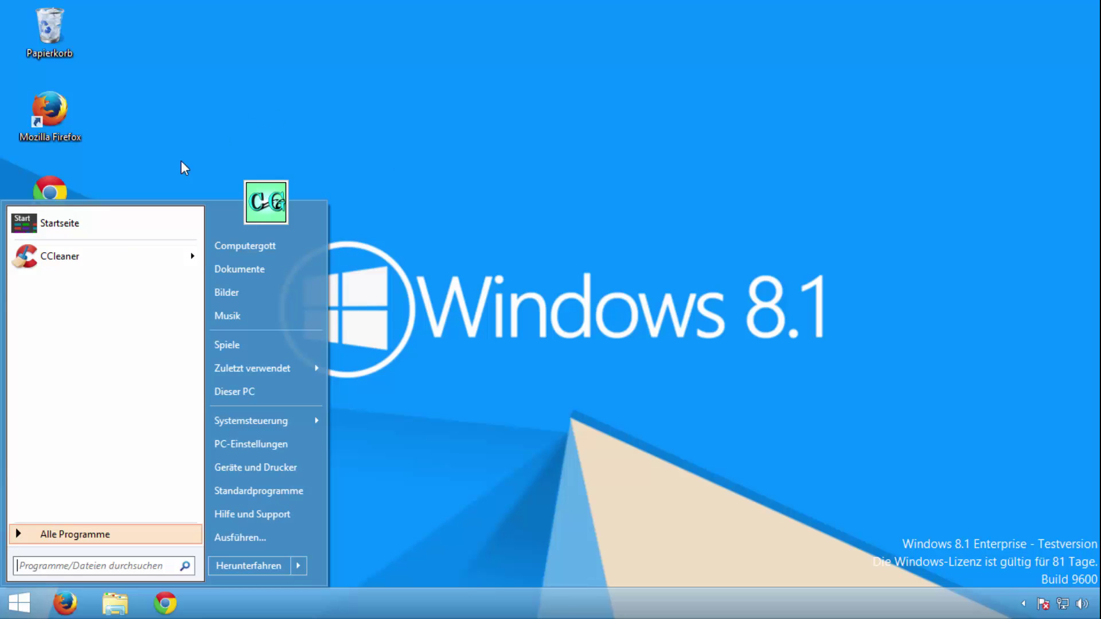
View the Windows Start screen through Startseite, look through the Apps list and return to the desktop
left_click(68, 224)
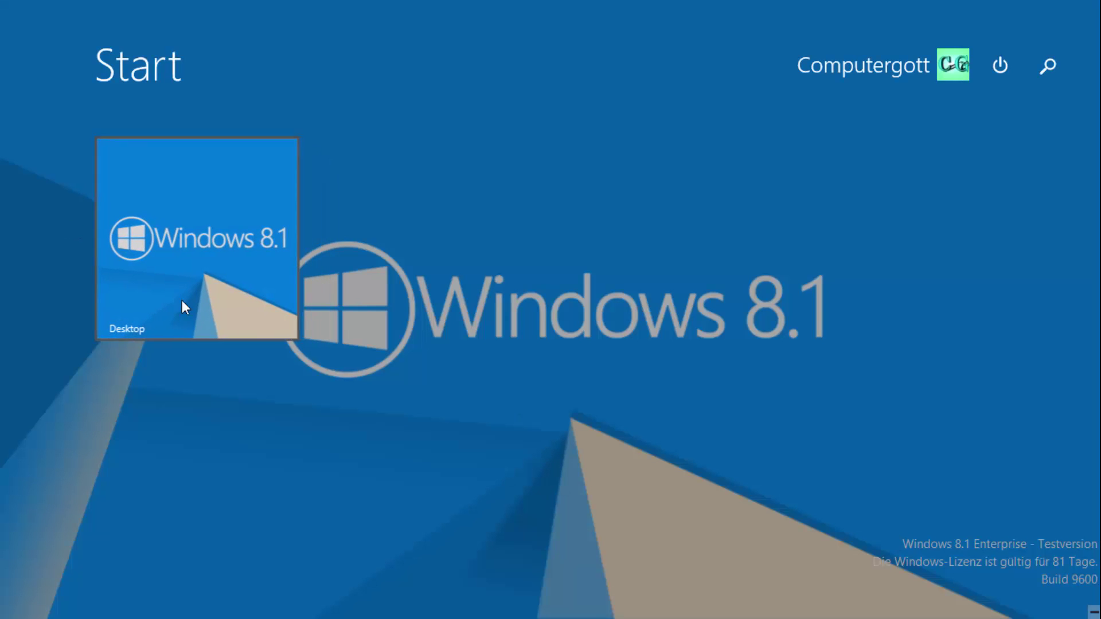
left_click(115, 575)
scroll(214, 352, "down", 3)
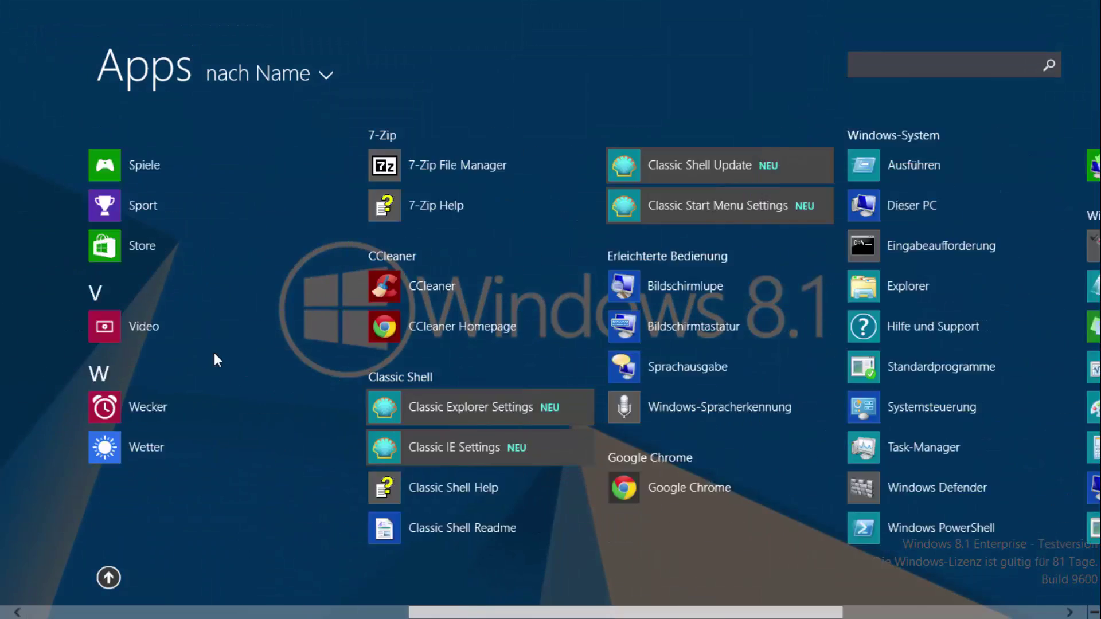
scroll(212, 364, "up", 3)
left_click(109, 578)
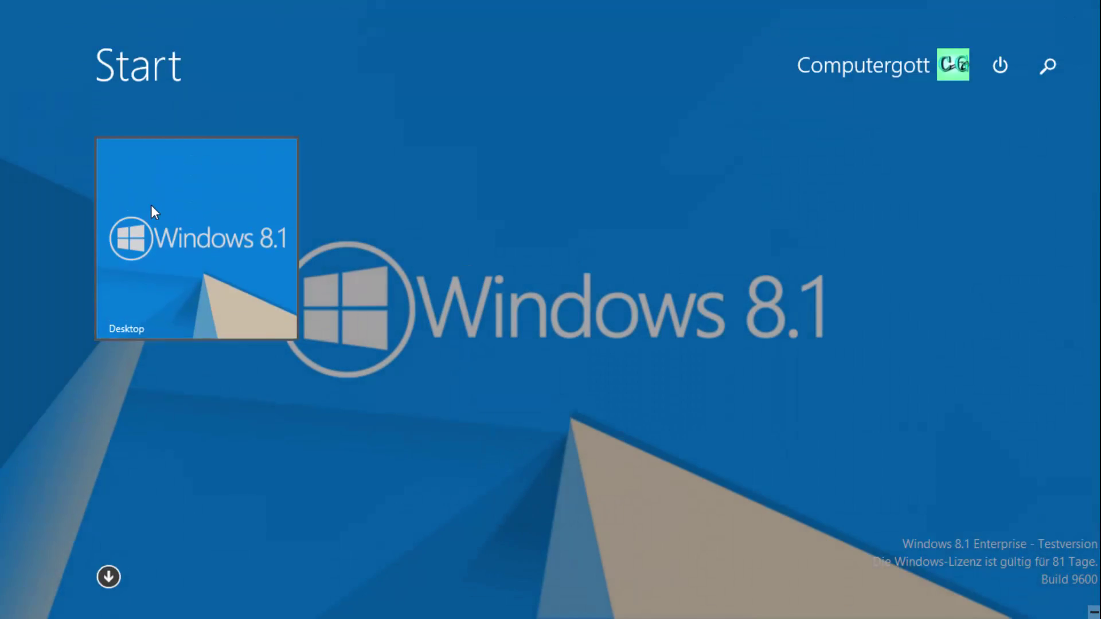
left_click(153, 216)
In the basic settings, set Left Click opens to Nothing and Shift+Click opens to Classic Start Menu, and test the Start button
right_click(31, 597)
left_click(52, 553)
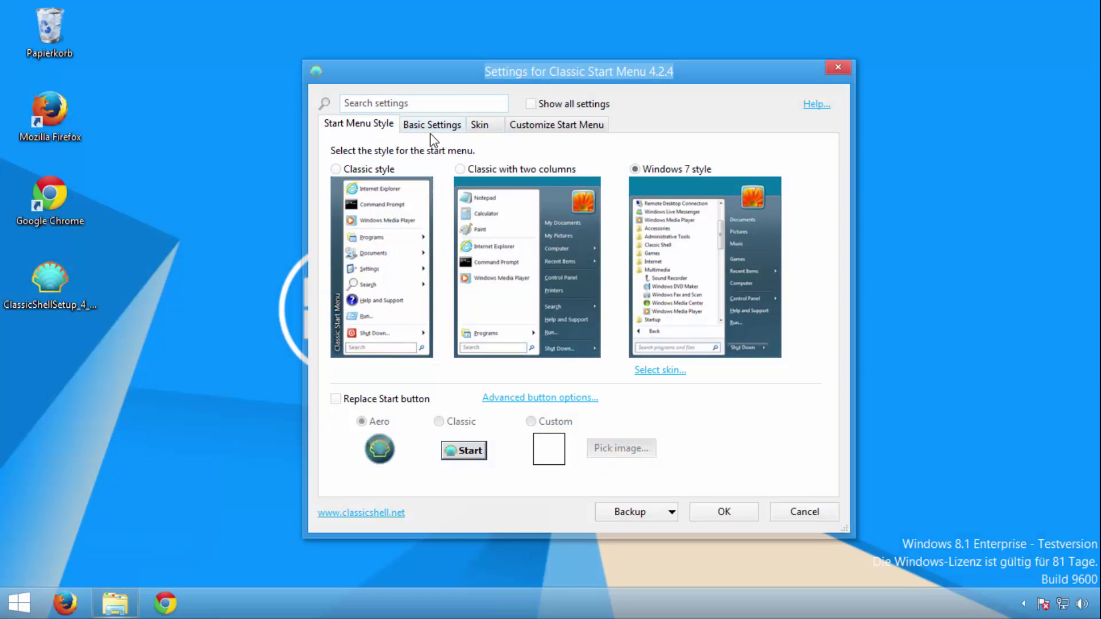
left_click(431, 129)
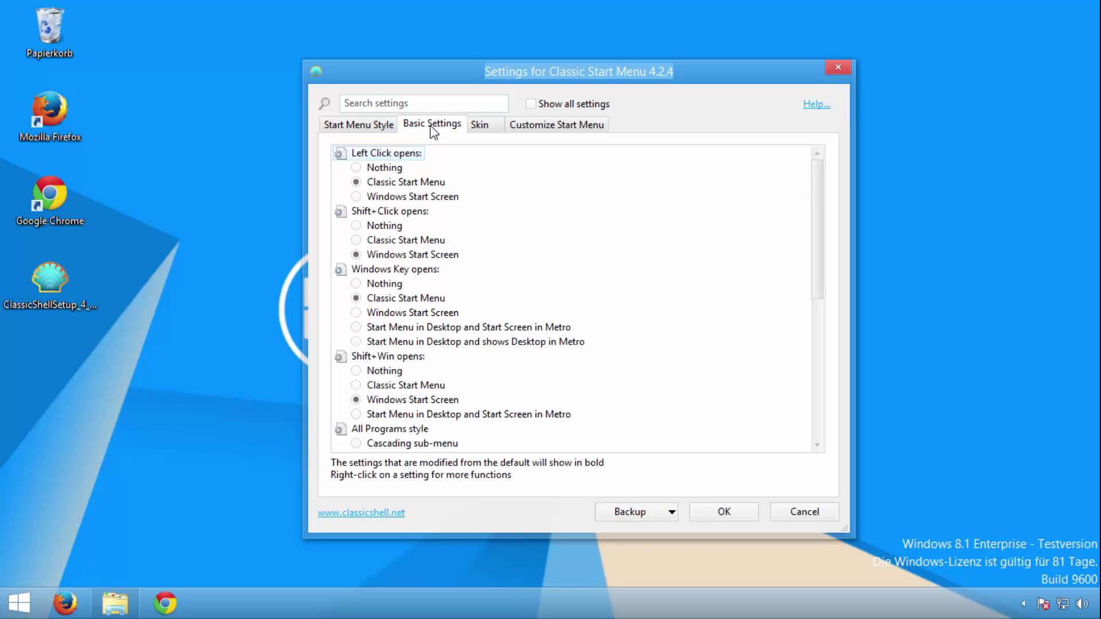
scroll(493, 247, "down", 5)
scroll(484, 252, "up", 5)
left_click(357, 168)
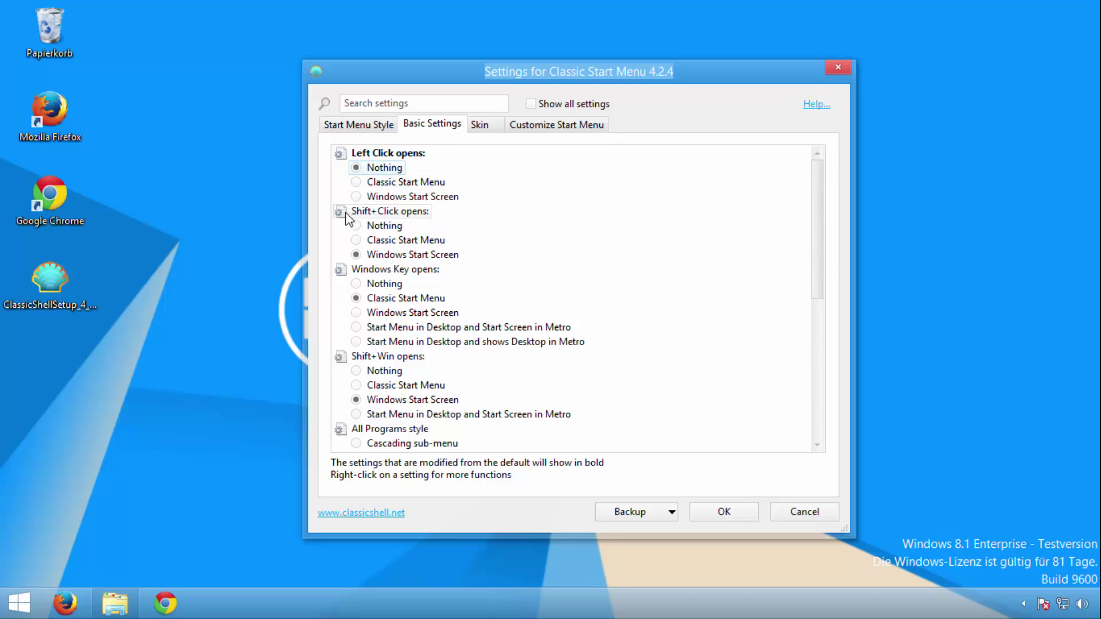
left_click(357, 241)
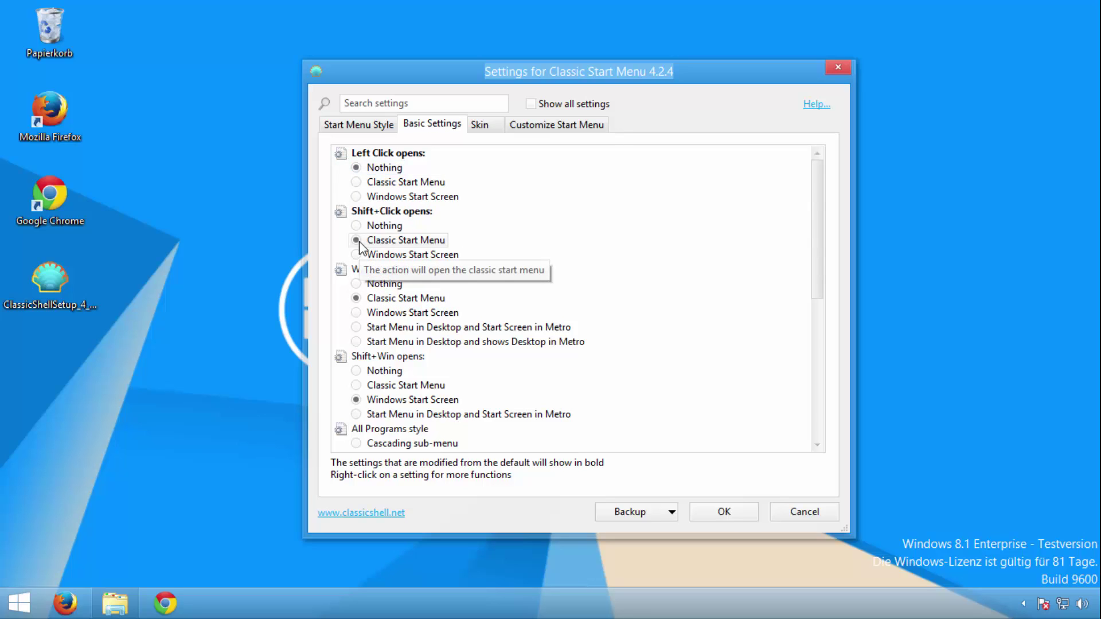
left_click(724, 512)
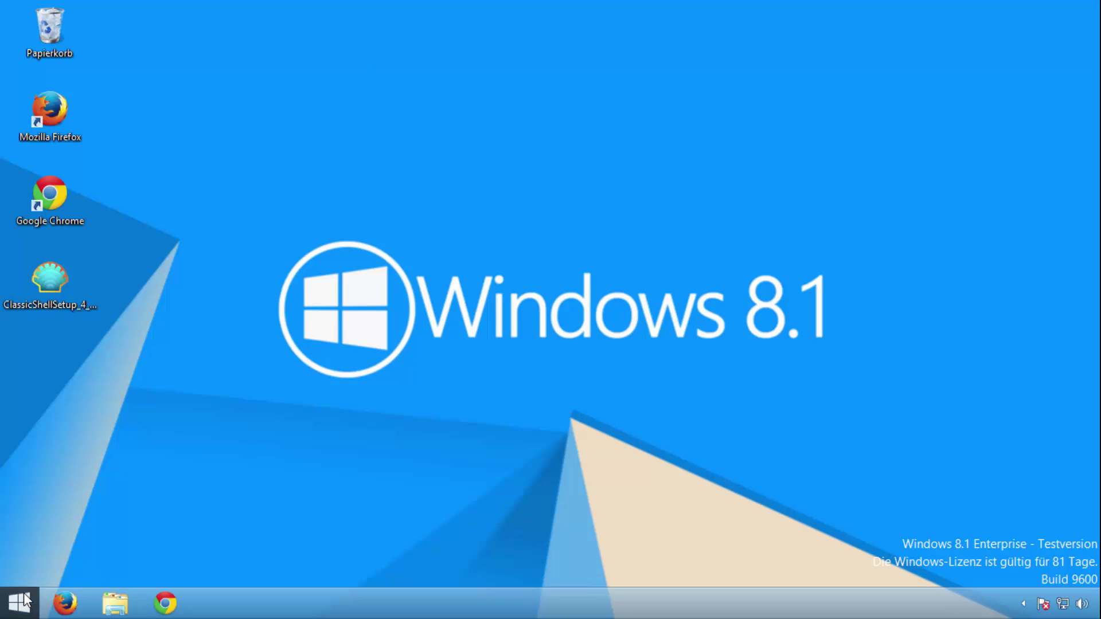
left_click(24, 601)
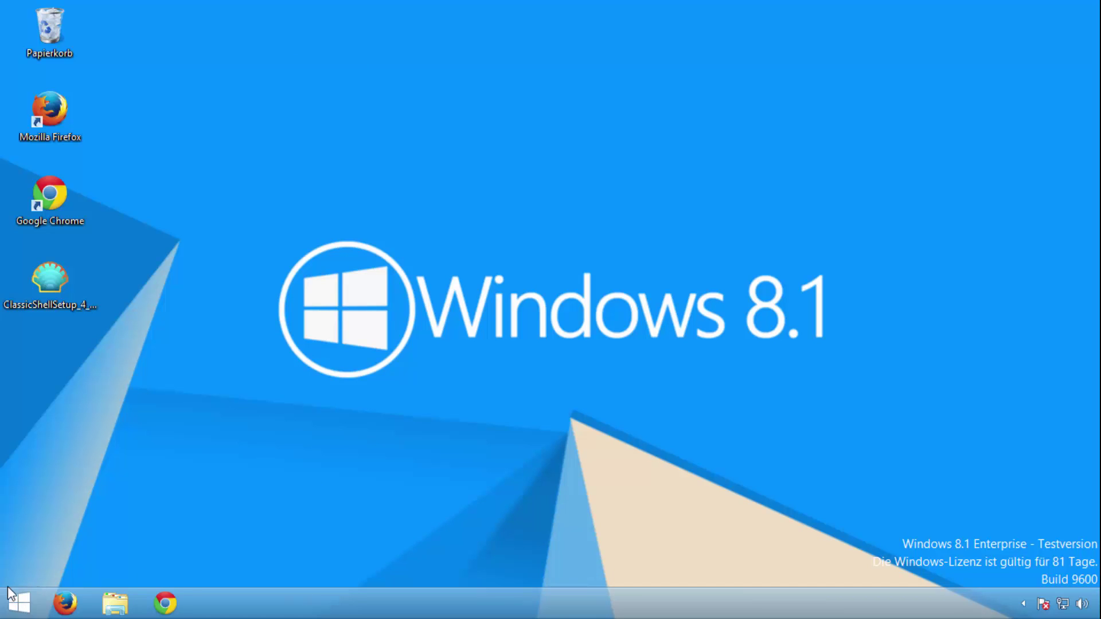
Set Left Click opens to Windows Start Screen, apply it, and test what the Start button opens
right_click(14, 600)
left_click(63, 545)
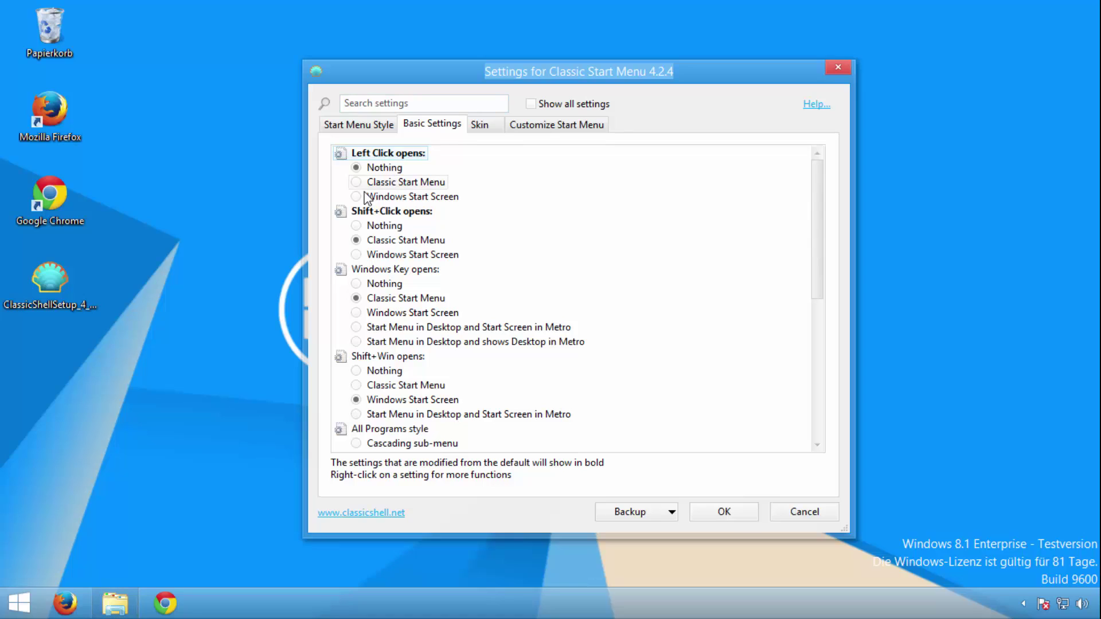
left_click(366, 196)
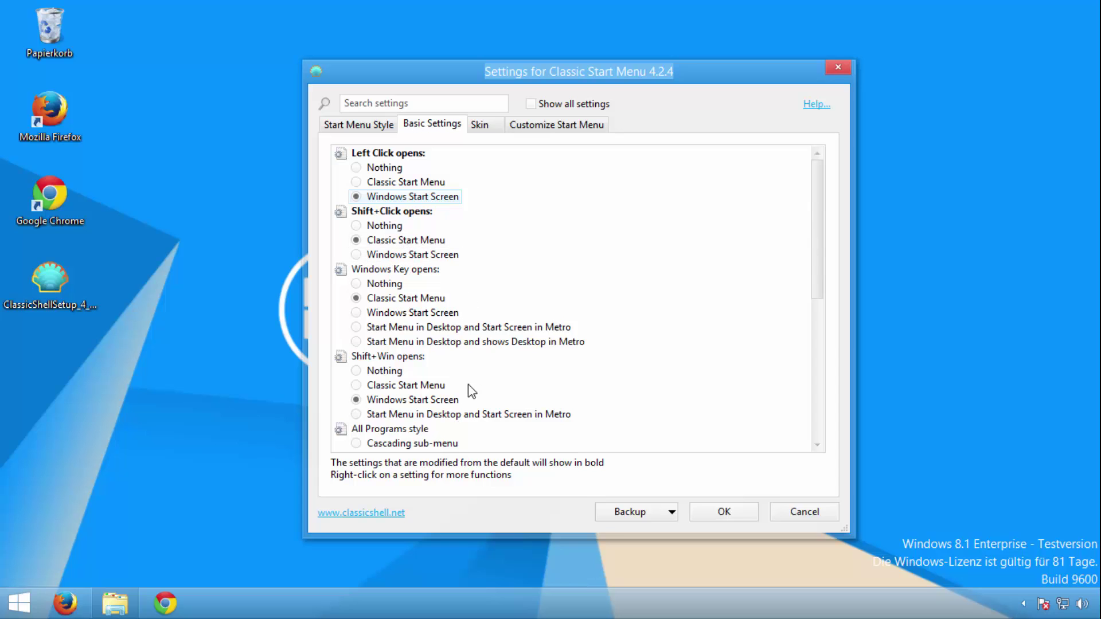
left_click(724, 511)
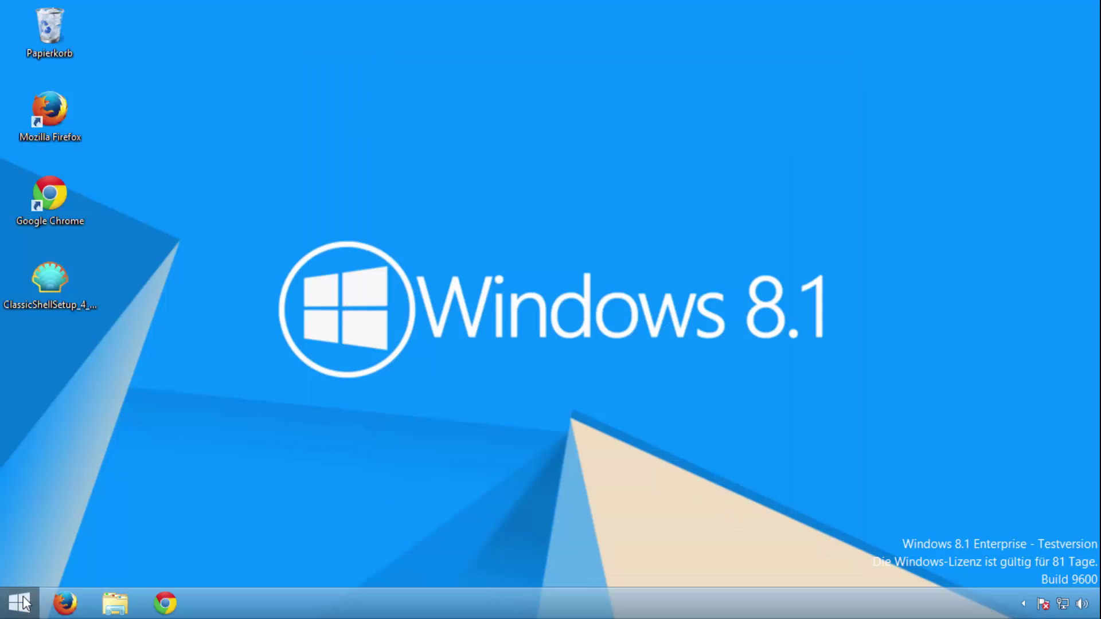
left_click(22, 602)
left_click(22, 602)
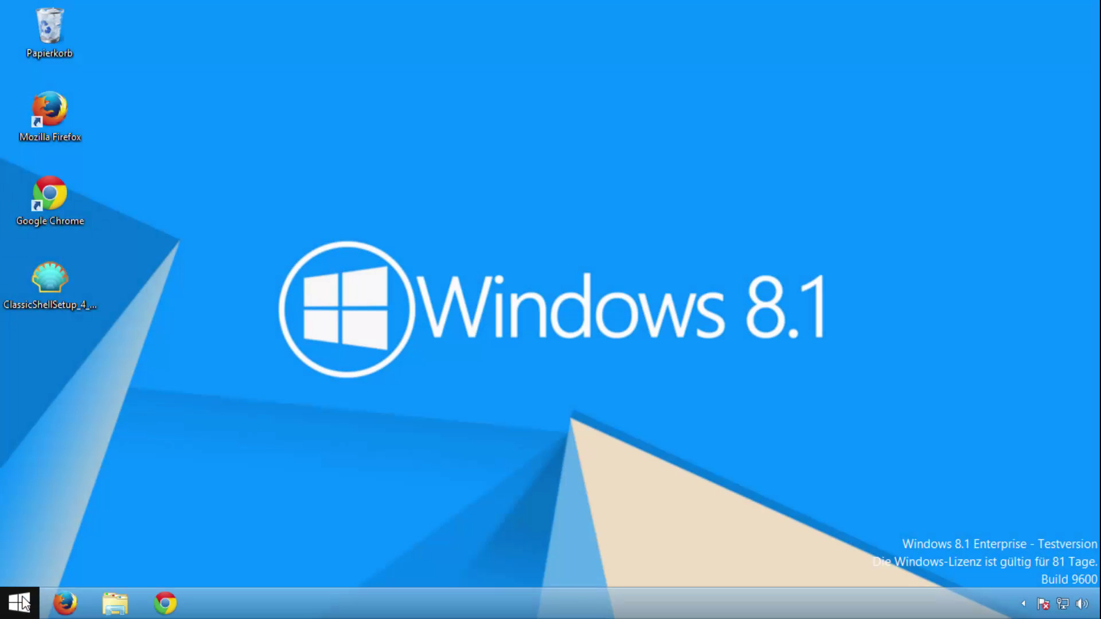
left_click(22, 602)
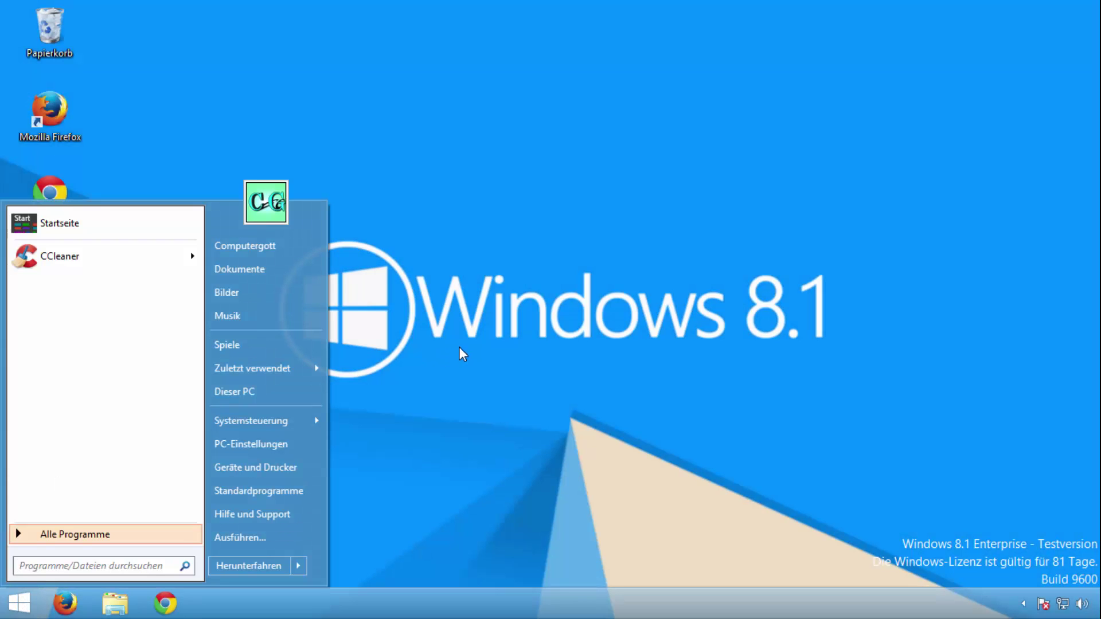
left_click(443, 323)
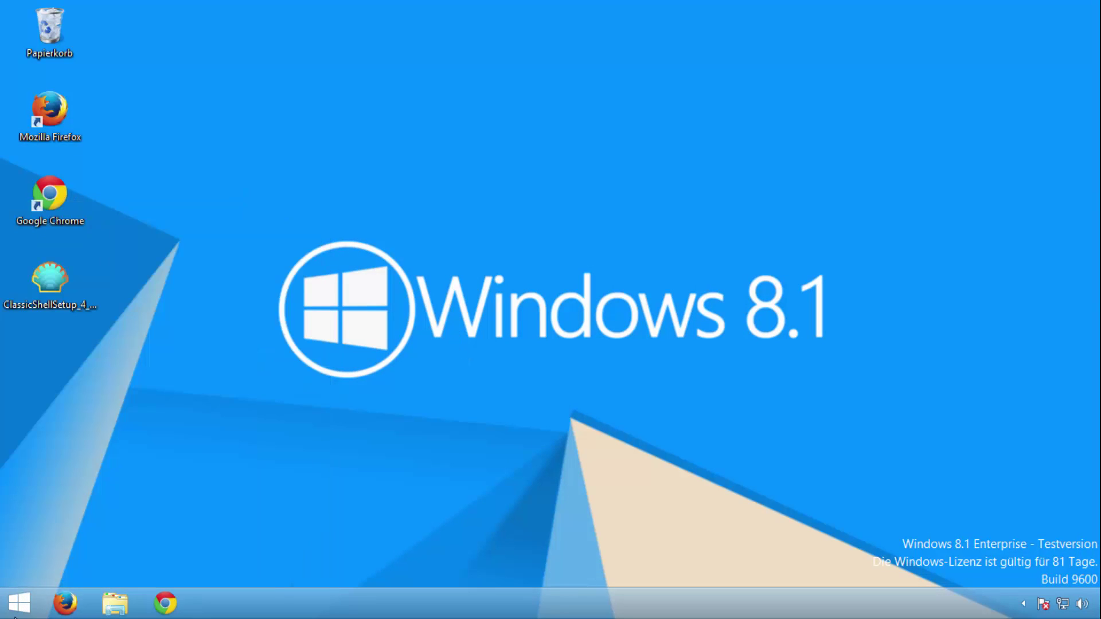
Set the Shutdown command to Restart in the Classic Start Menu basic settings
right_click(18, 608)
left_click(61, 560)
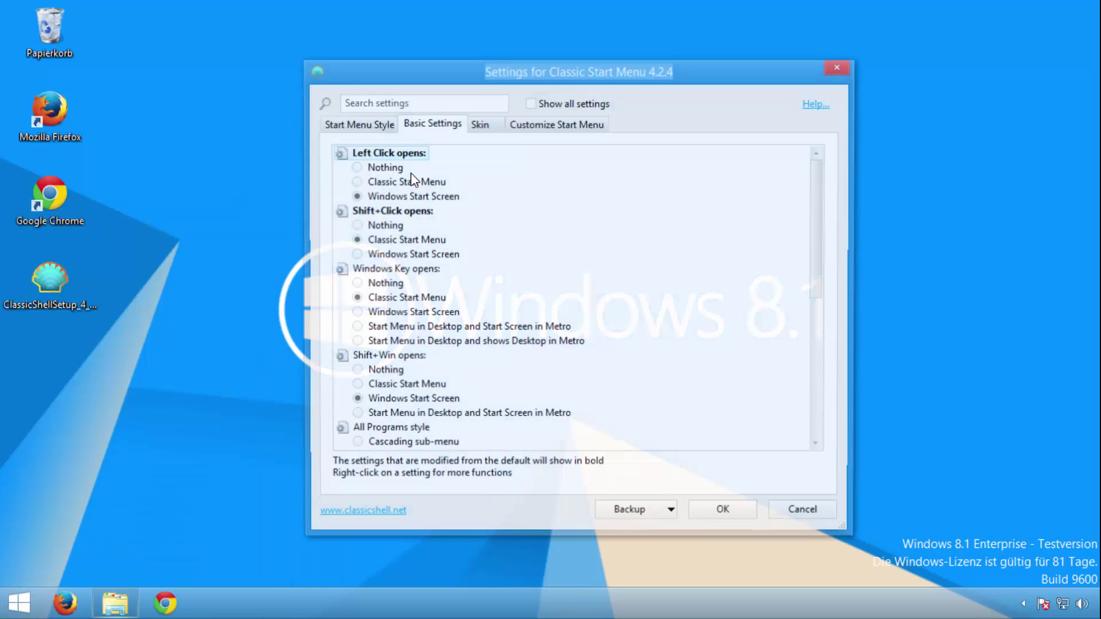
scroll(412, 313, "down", 2)
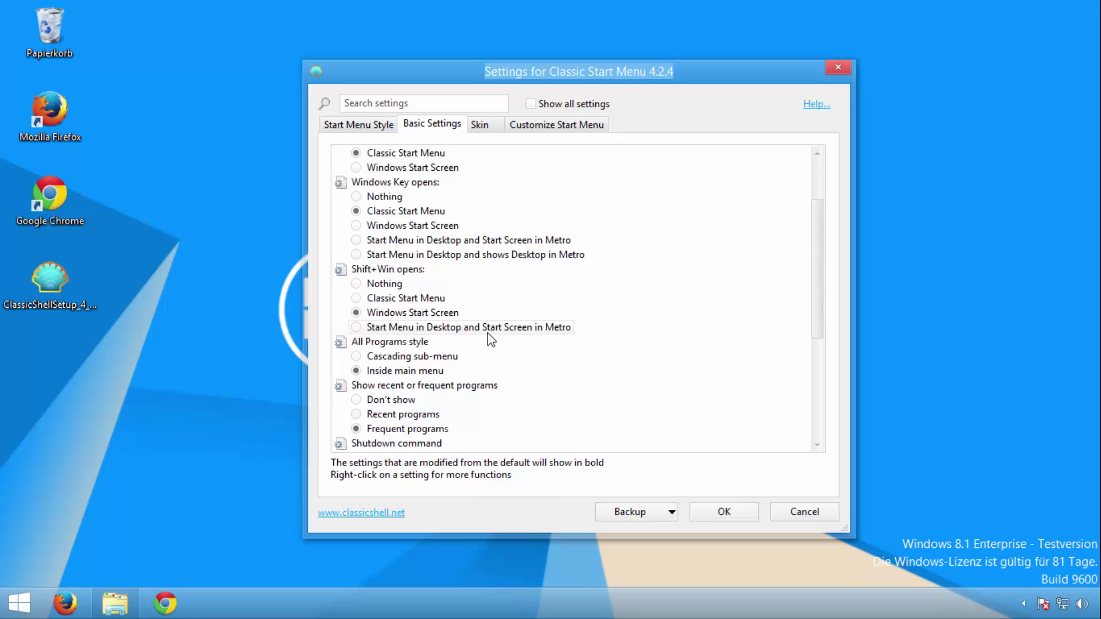
scroll(484, 298, "down", 4)
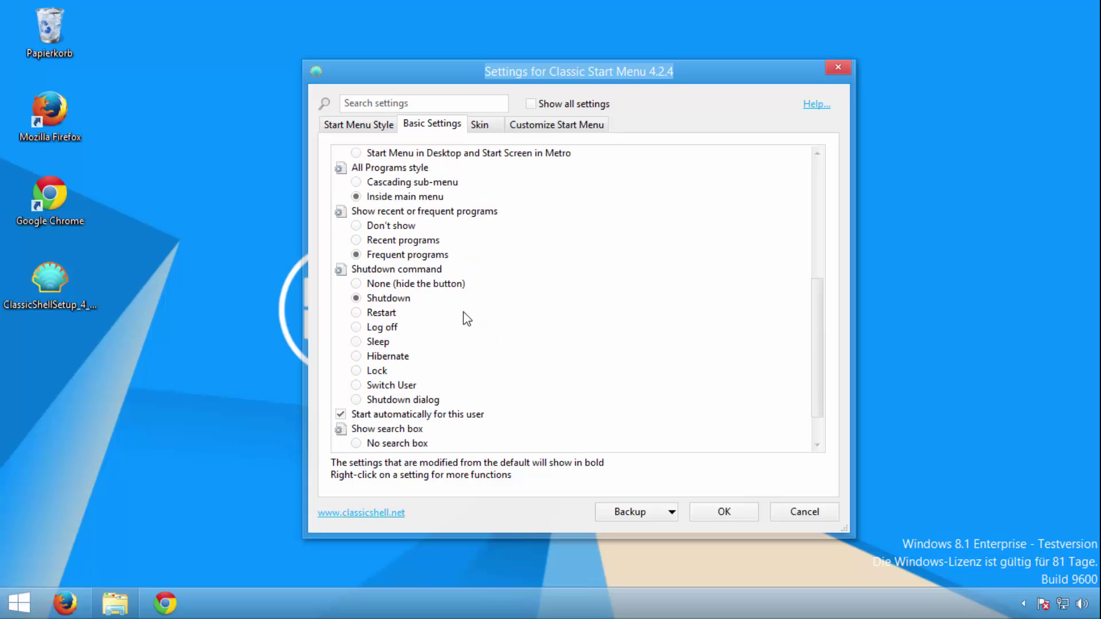
left_click(19, 606)
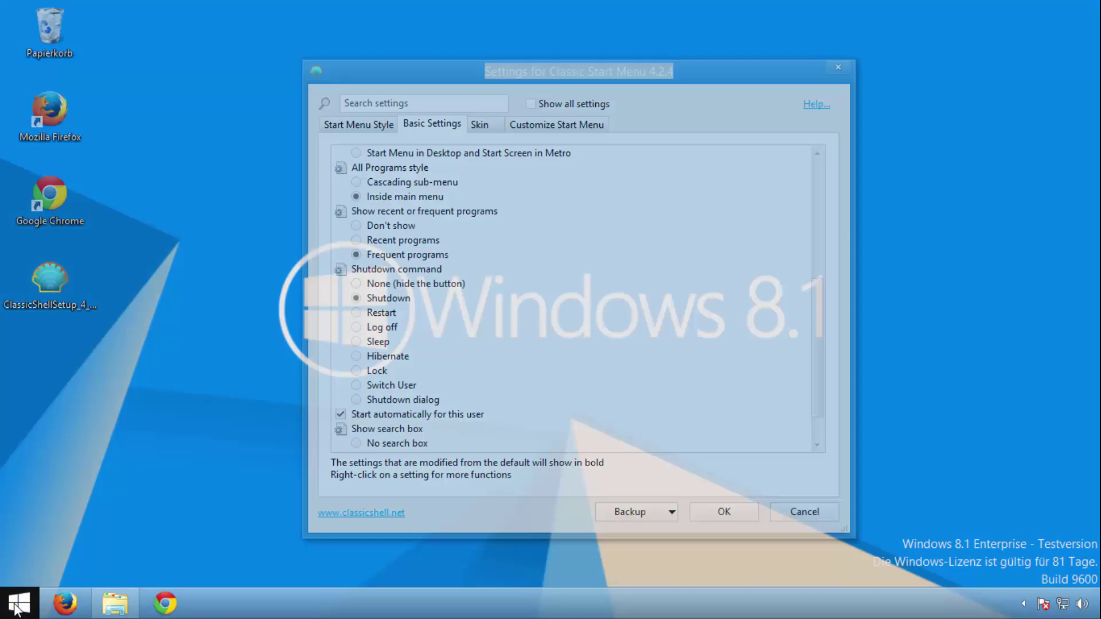
left_click(189, 327)
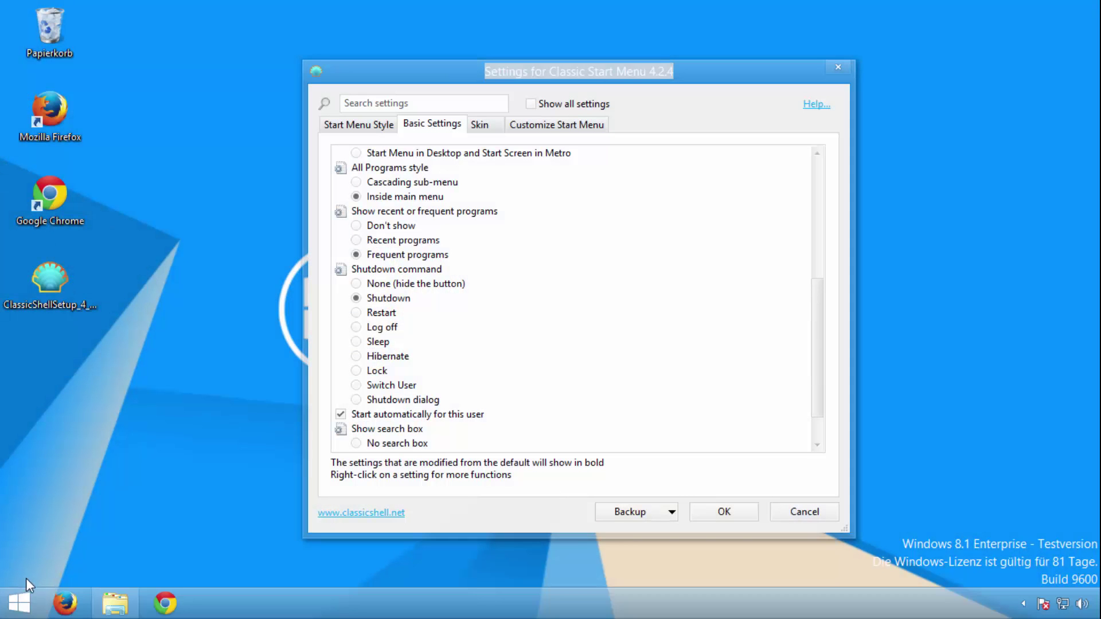
left_click(12, 610)
left_click(493, 510)
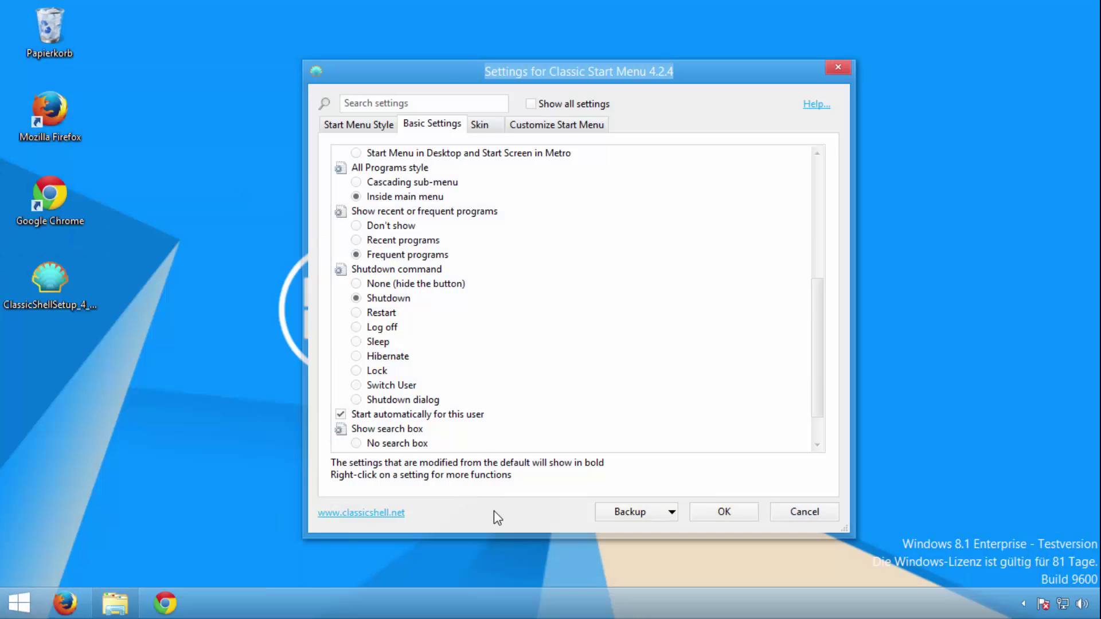
left_click(356, 313)
Set Left Click opens to Classic Start Menu and Shift+Click opens to Nothing, apply the settings and check the start menu
scroll(365, 326, "up", 6)
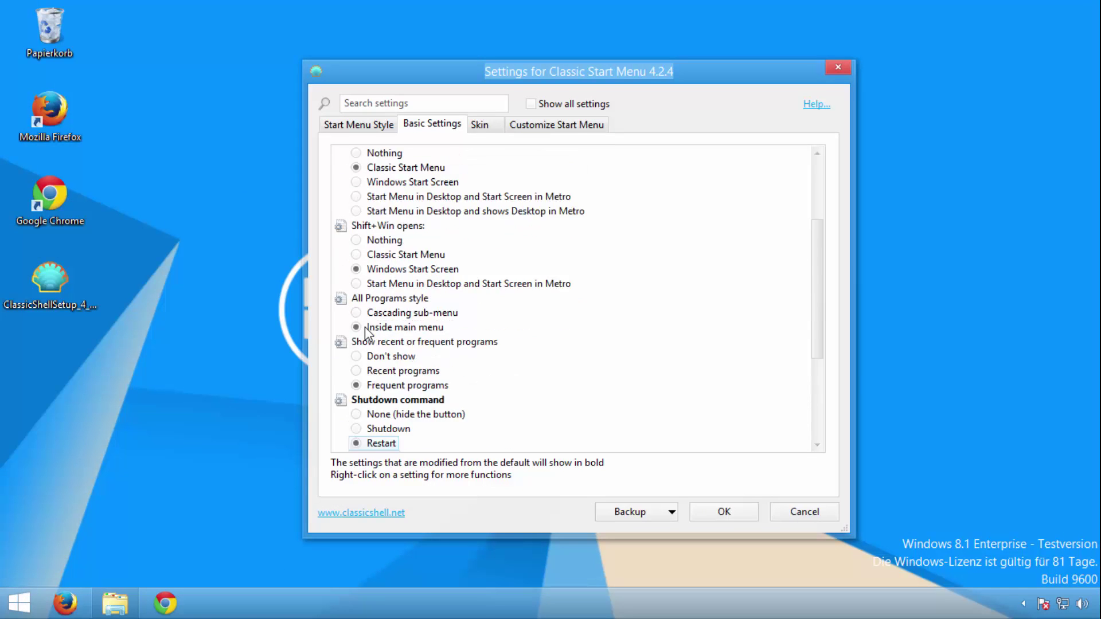
left_click(356, 182)
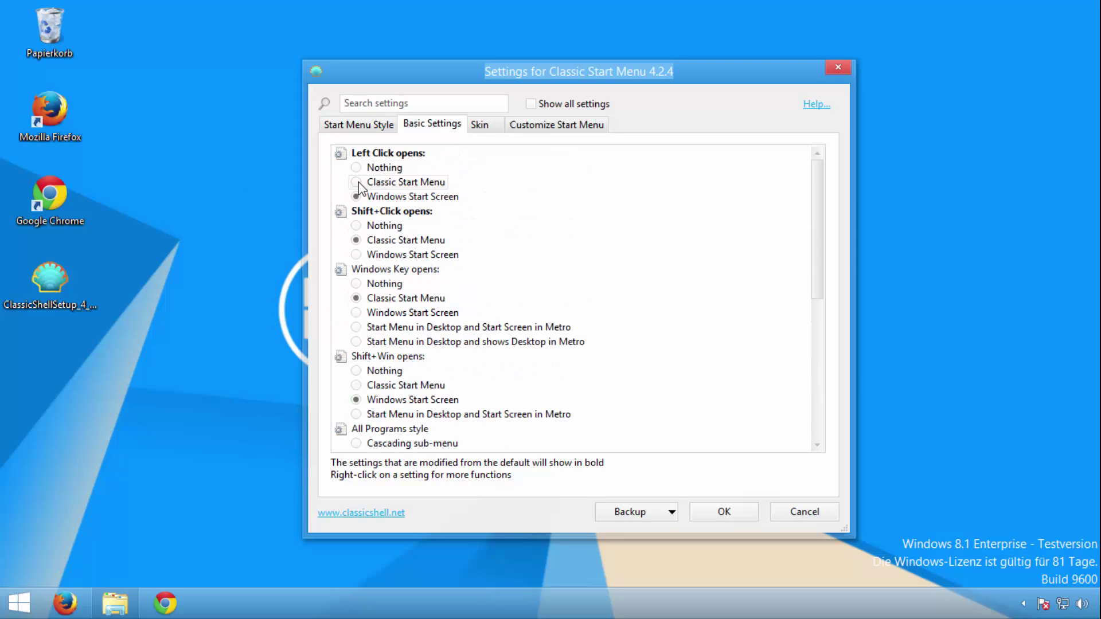
left_click(356, 226)
left_click(719, 513)
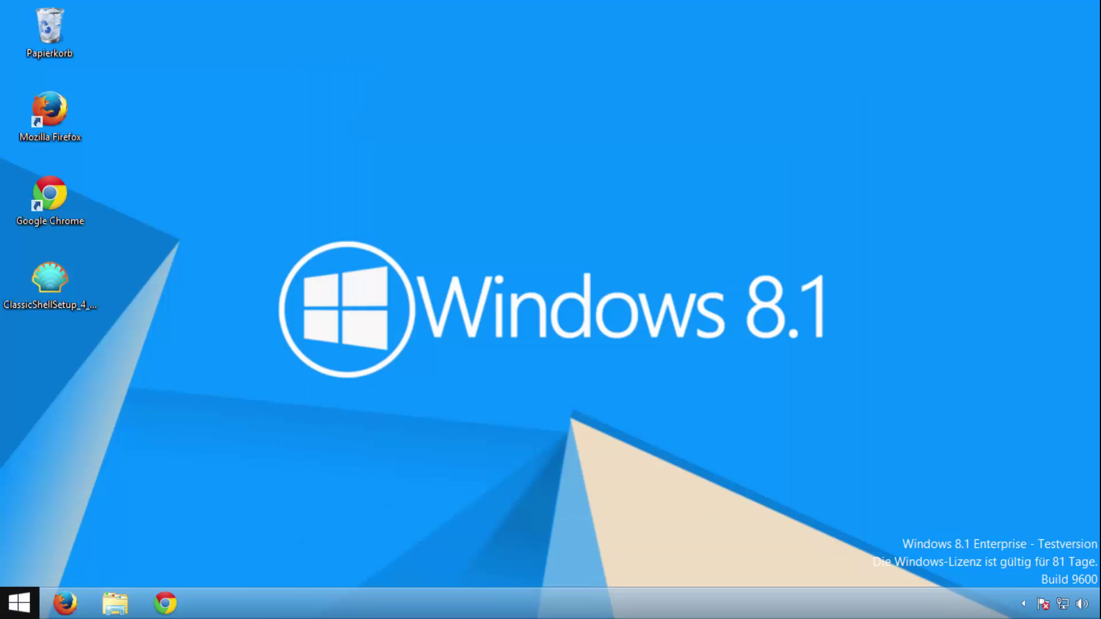
left_click(19, 605)
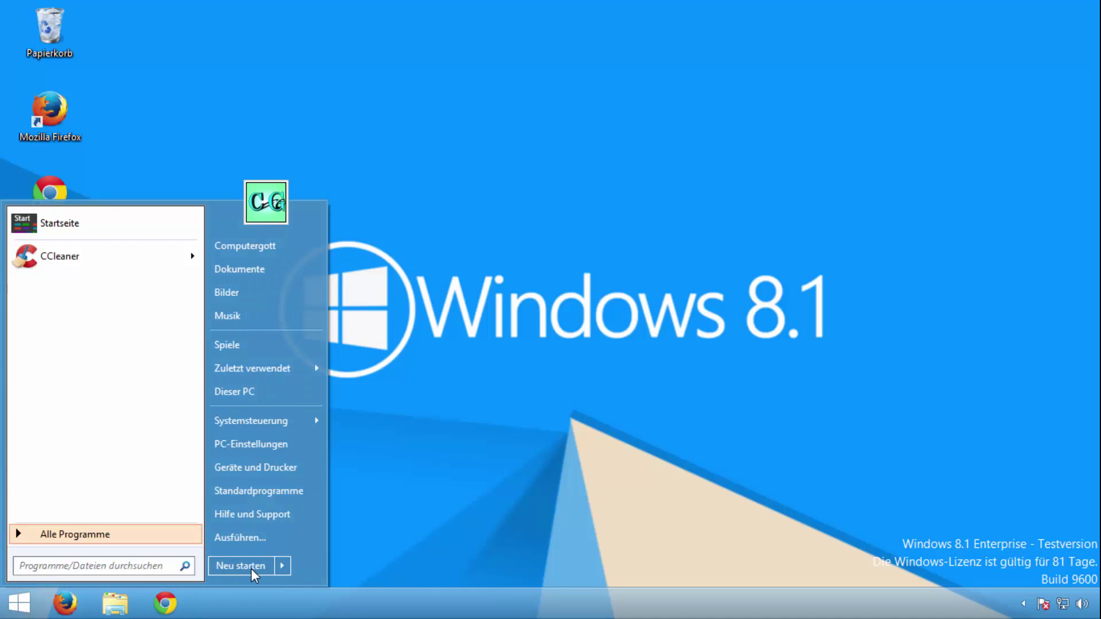
Set the Shutdown command to None (hide the button) in the Classic Start Menu basic settings and check the start menu
left_click(462, 519)
right_click(21, 602)
left_click(69, 553)
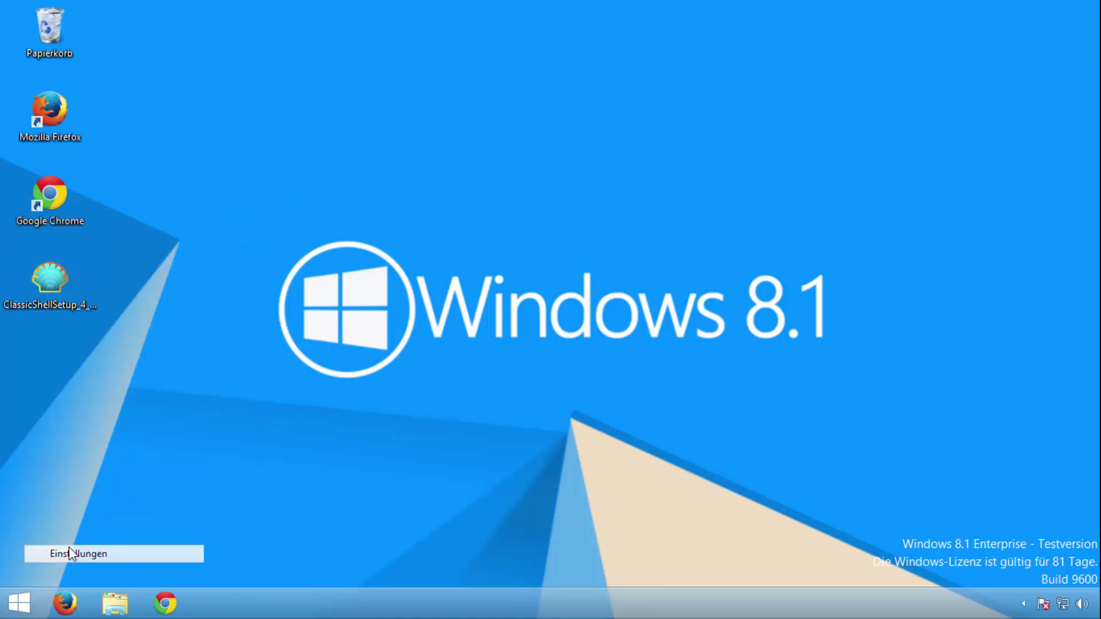
scroll(447, 263, "down", 1)
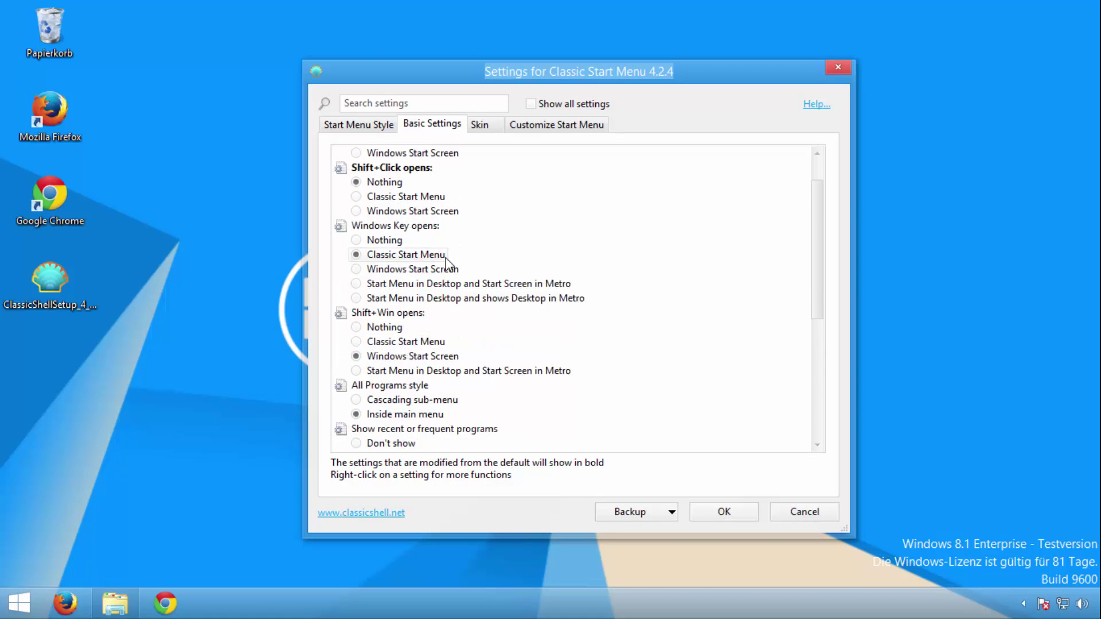
scroll(446, 264, "down", 6)
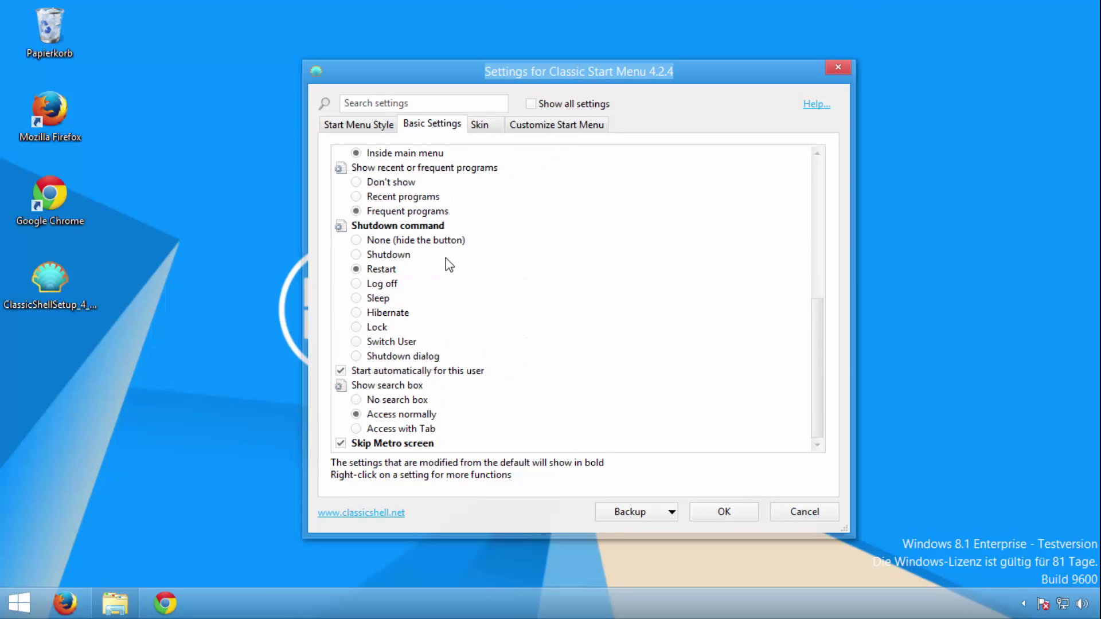
left_click(376, 242)
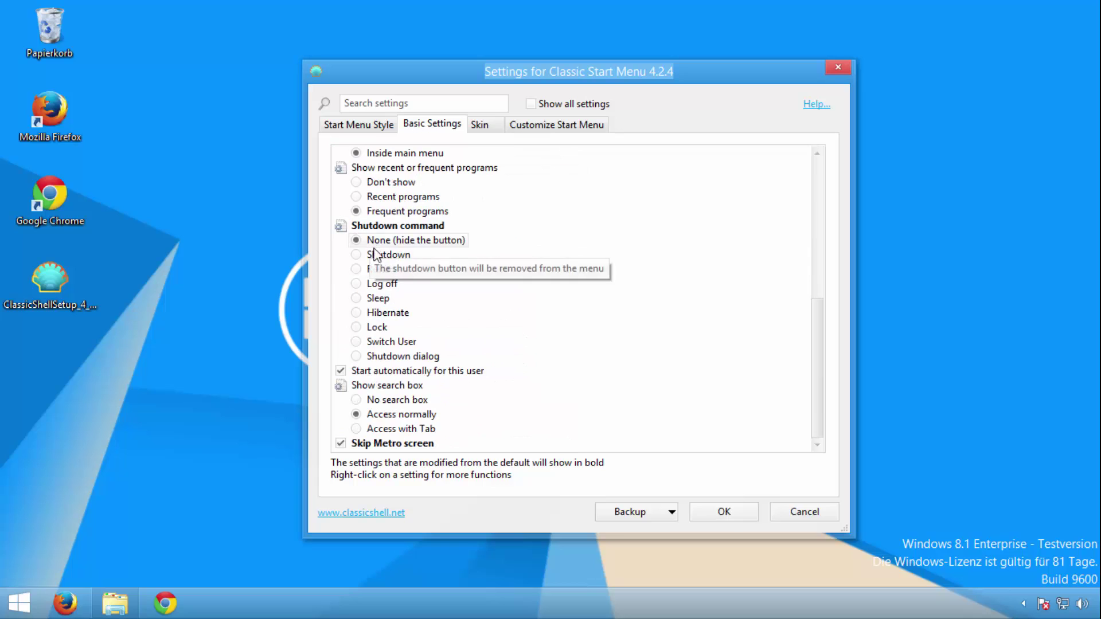
left_click(33, 602)
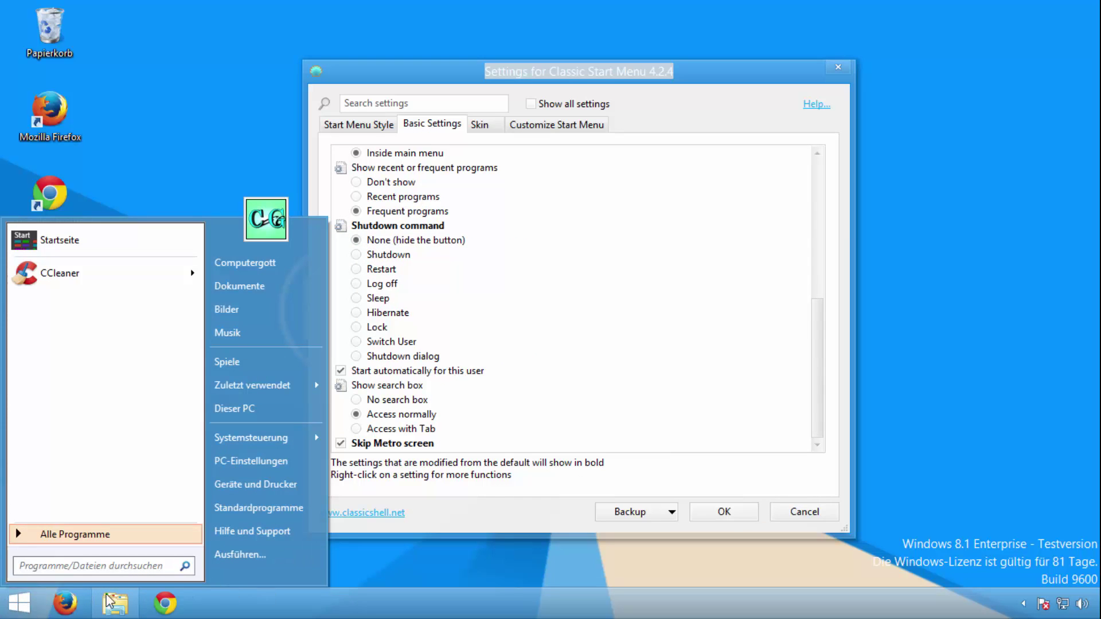
left_click(408, 352)
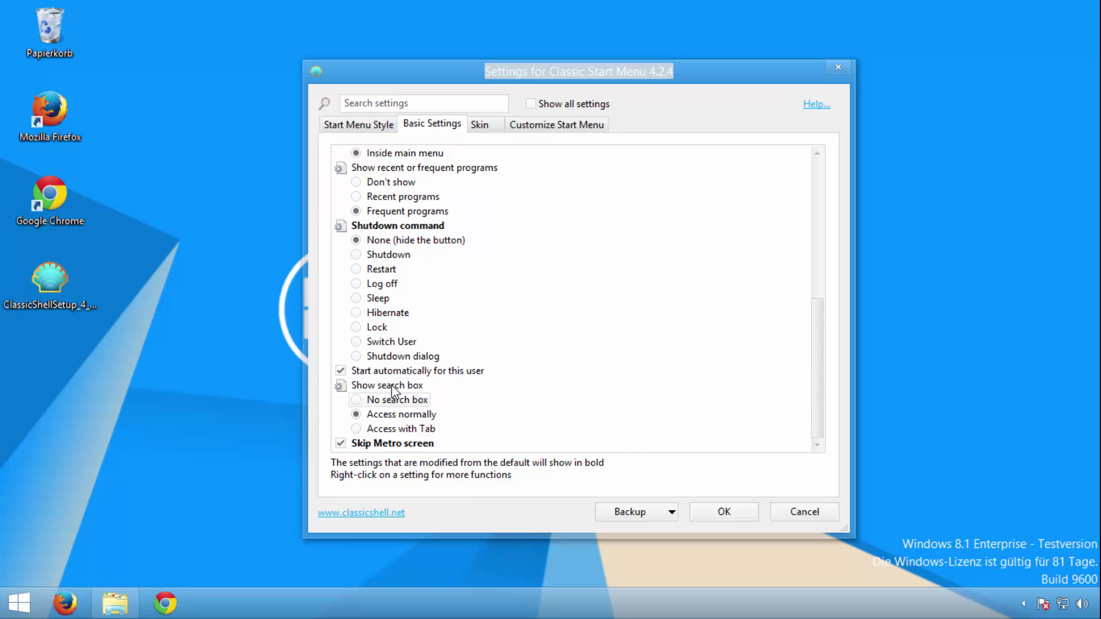
Set Show search box to Access with Tab and check the search field in the start menu
left_click(34, 599)
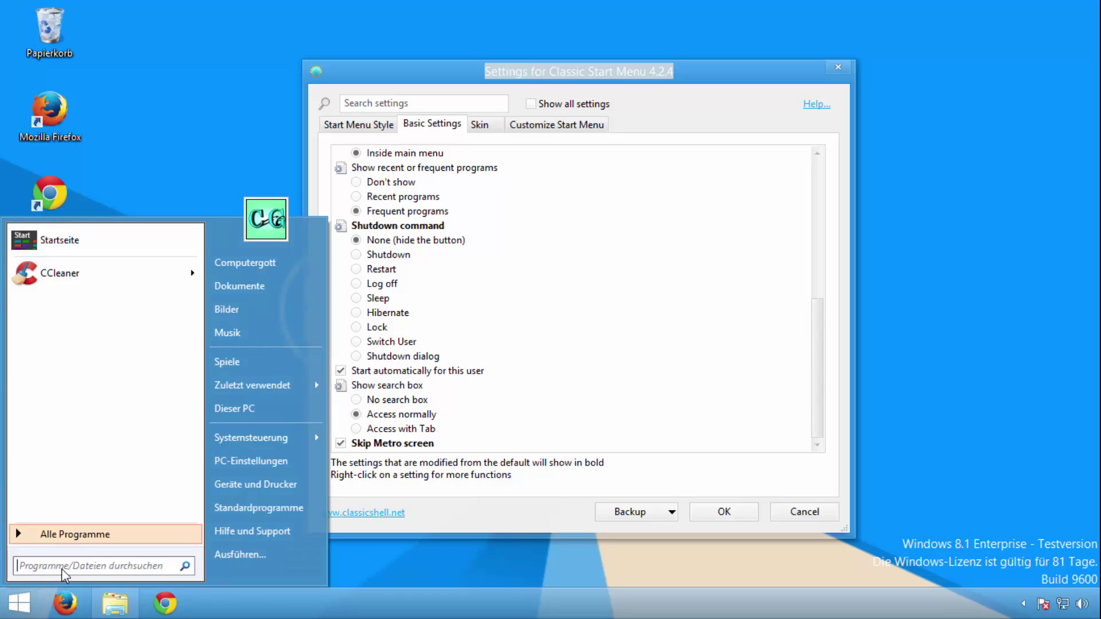
left_click(465, 493)
left_click(383, 429)
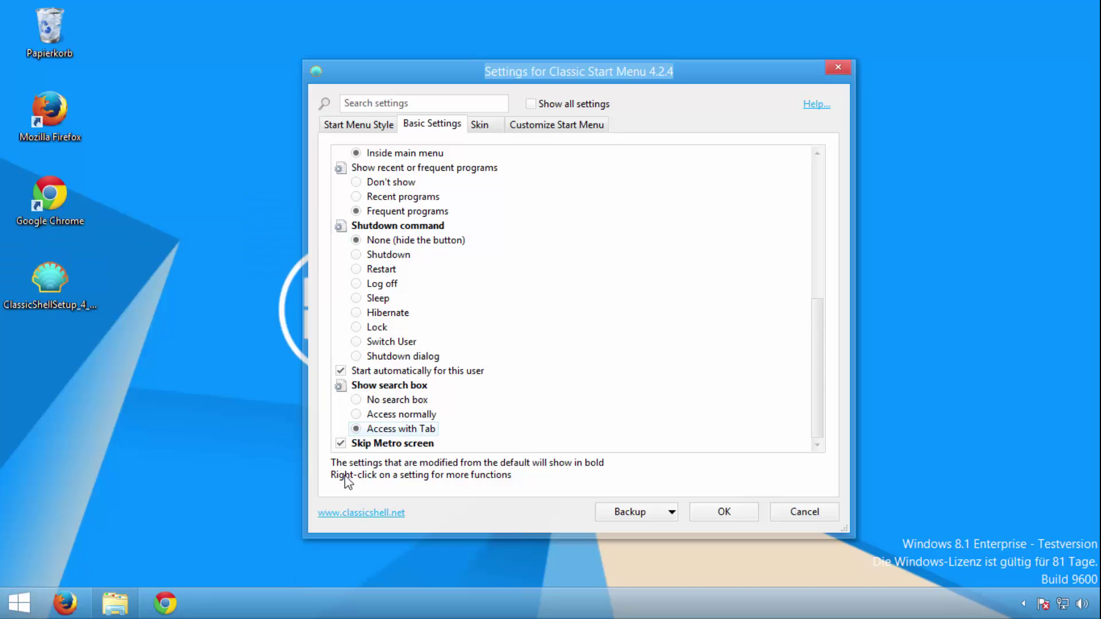
left_click(20, 602)
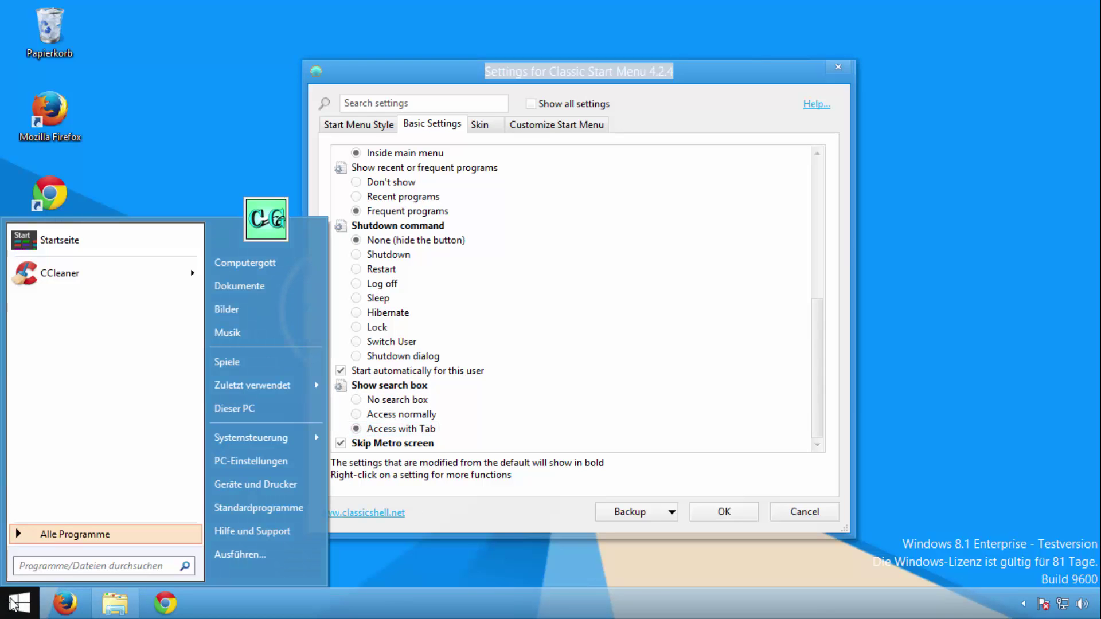
left_click(55, 573)
left_click(394, 563)
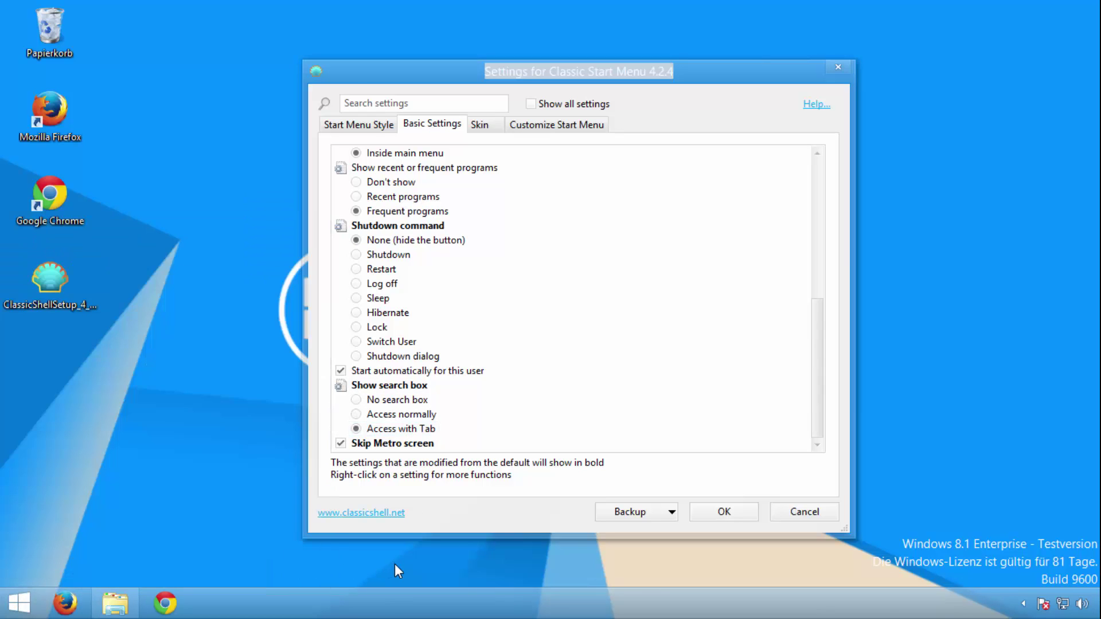
Set Show search box to No search box and test the start menu
left_click(356, 400)
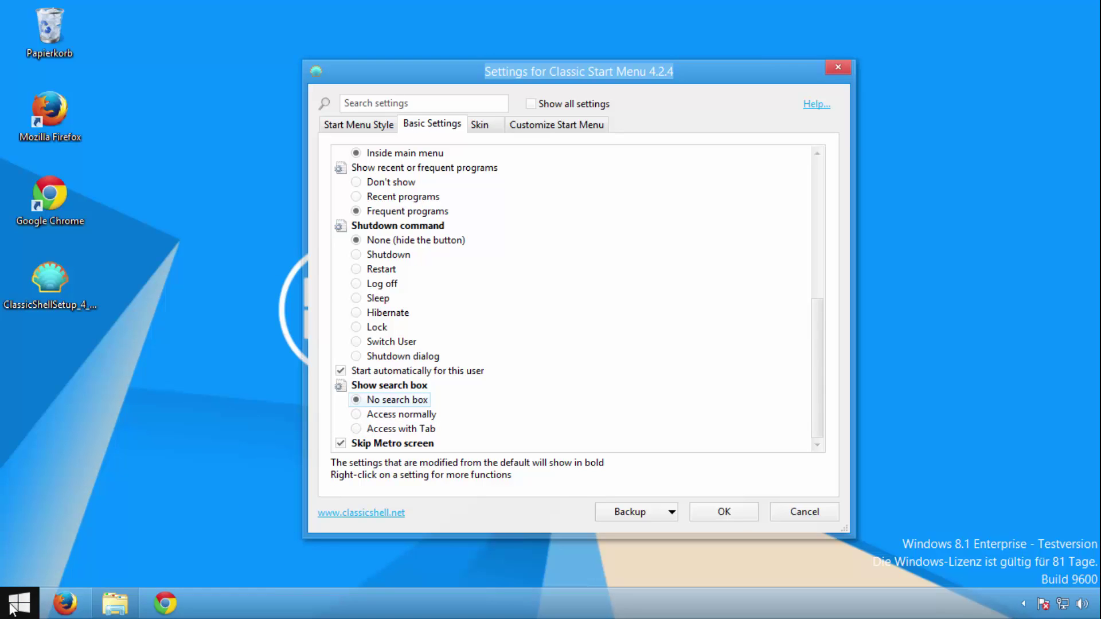
left_click(22, 600)
left_click(17, 607)
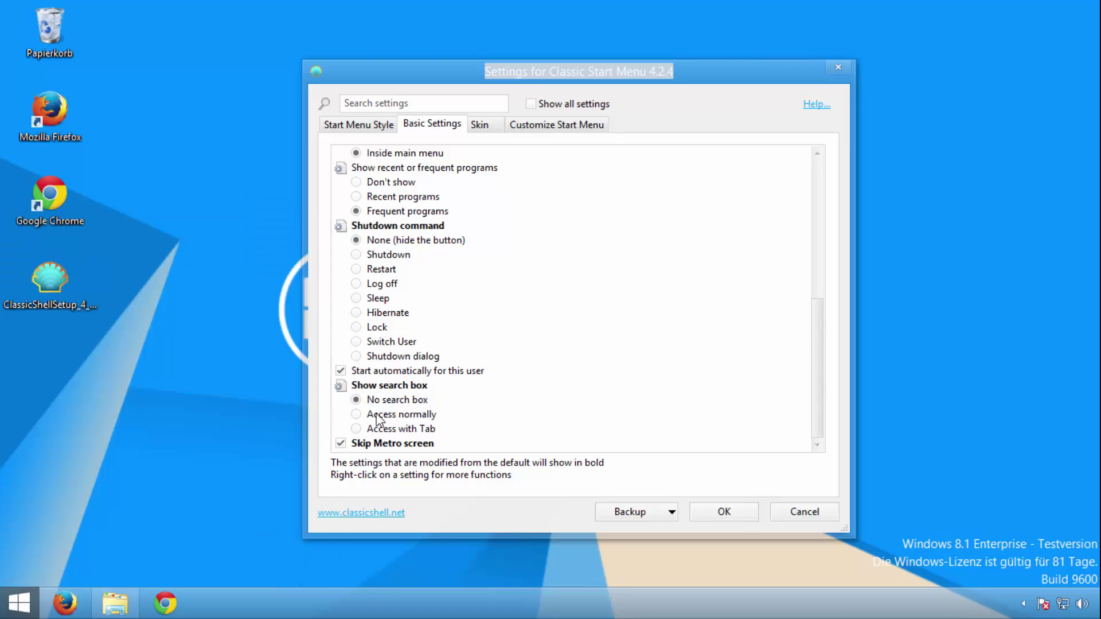
Set Show search box to Access normally, then apply the settings and check the start menu
left_click(378, 414)
left_click(32, 609)
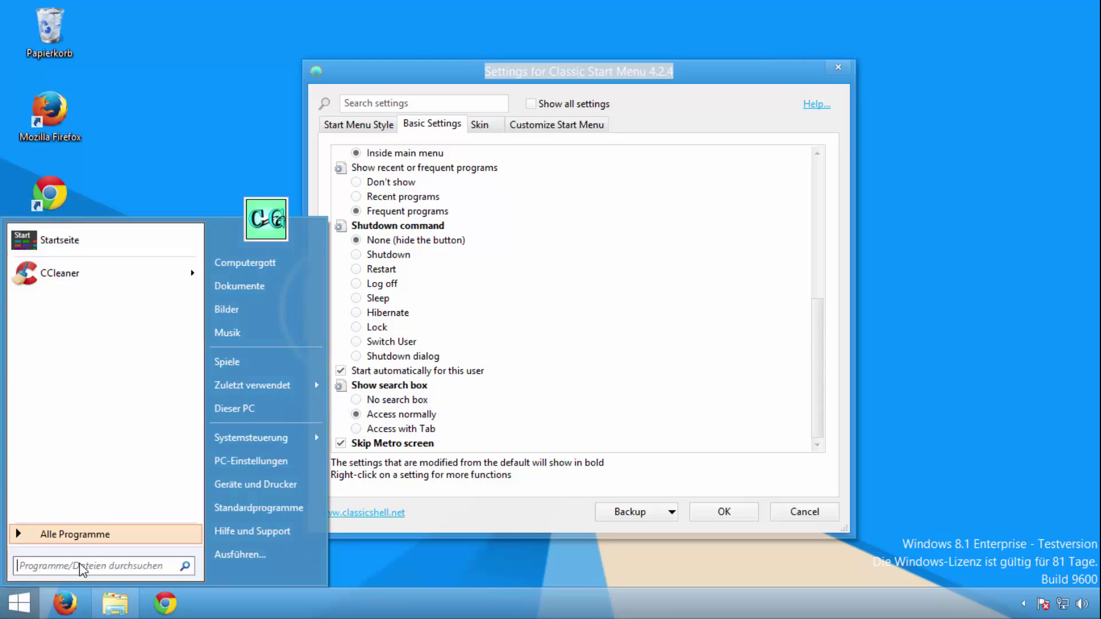
left_click(385, 564)
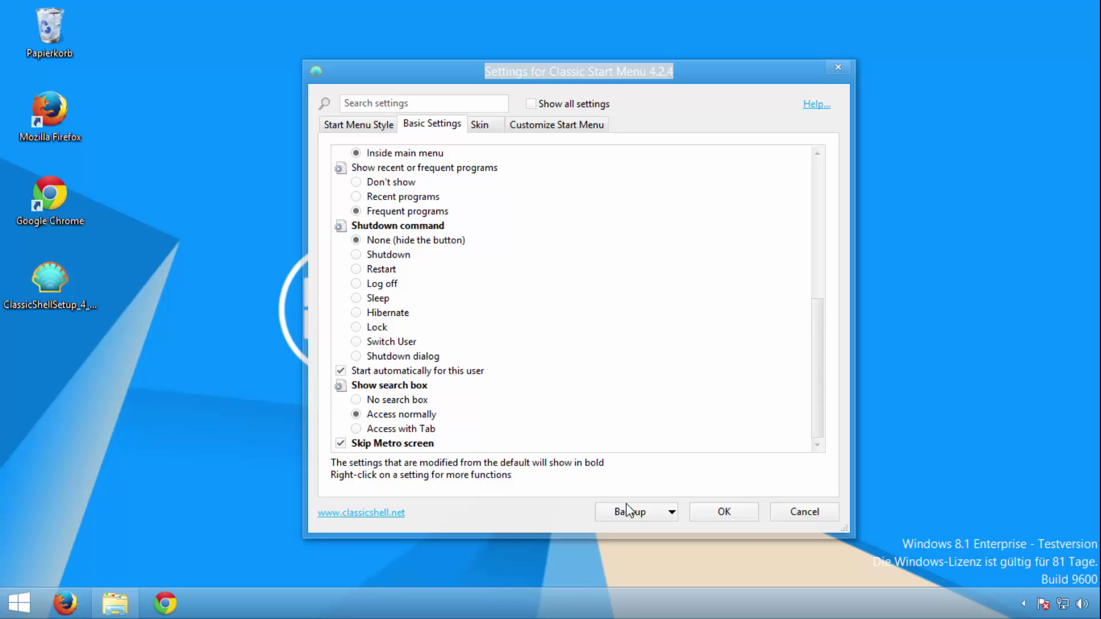
left_click(737, 515)
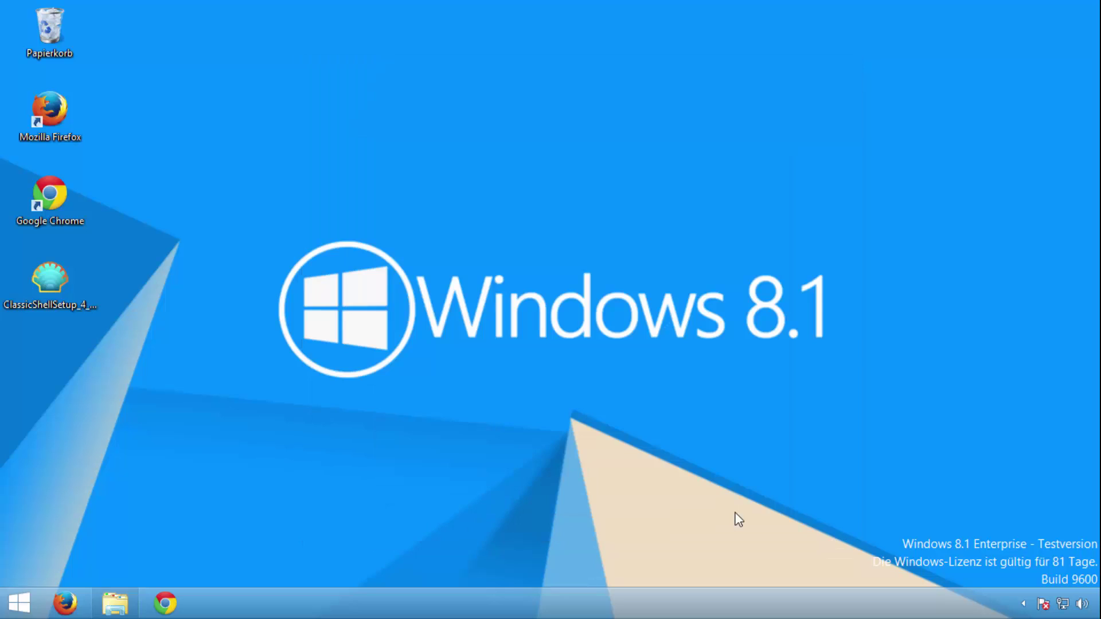
left_click(19, 602)
left_click(390, 534)
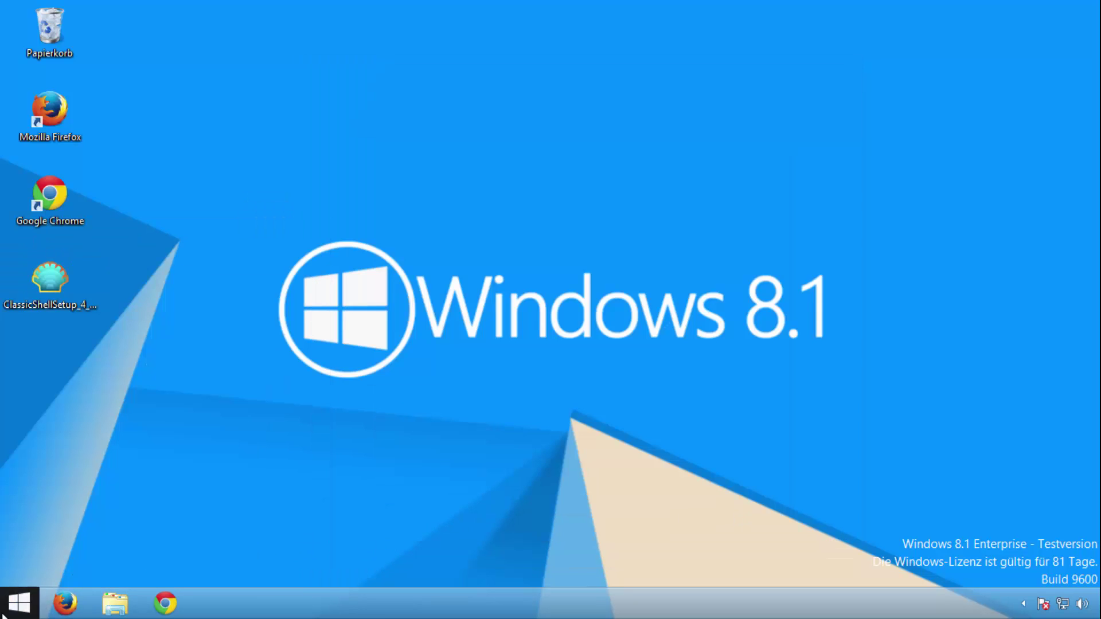
left_click(19, 603)
left_click(264, 230)
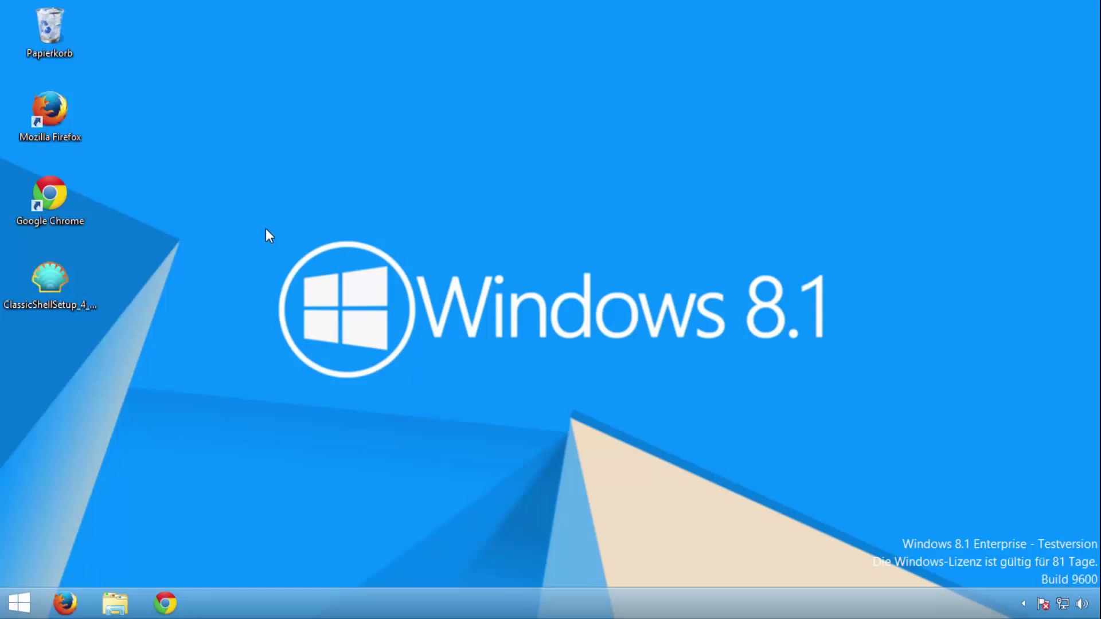
Reopen the Classic Start Menu settings, set the Shutdown command to Shutdown and open the start menu
left_click(876, 67)
right_click(19, 603)
left_click(81, 555)
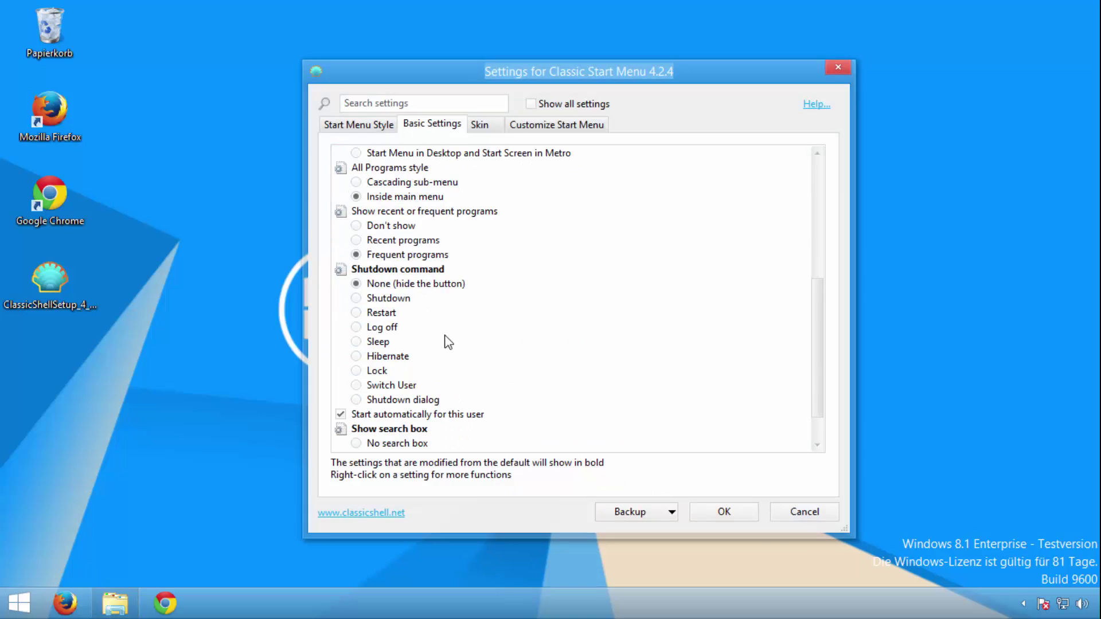
key("Escape")
left_click(33, 600)
Log off through the start menu's shutdown options, sign back in to the account and check the start menu
mouse_move(295, 566)
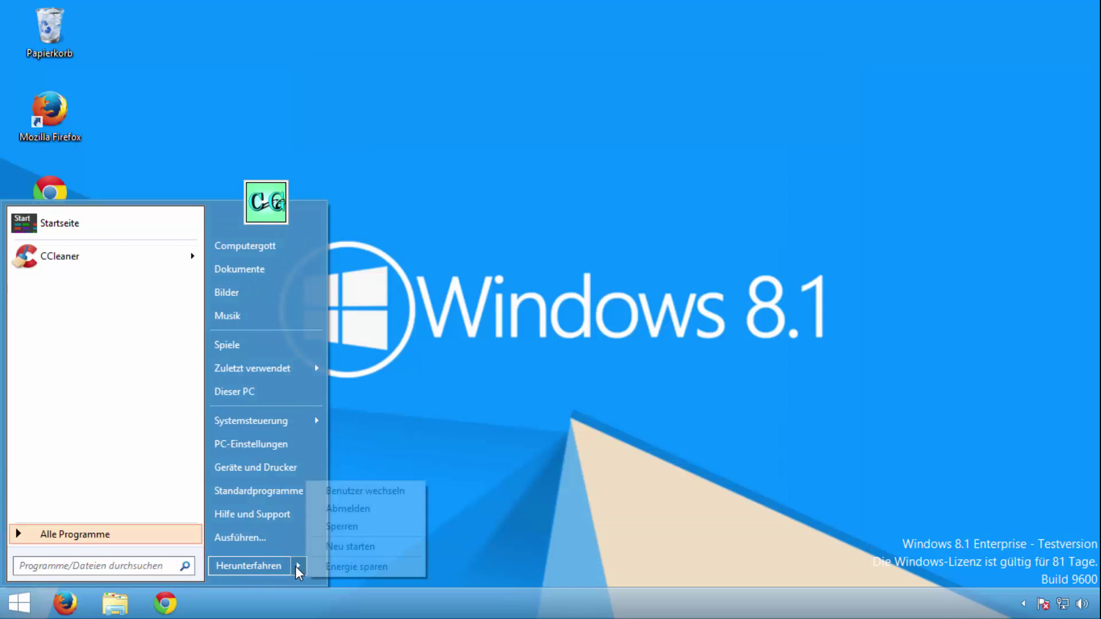
left_click(359, 507)
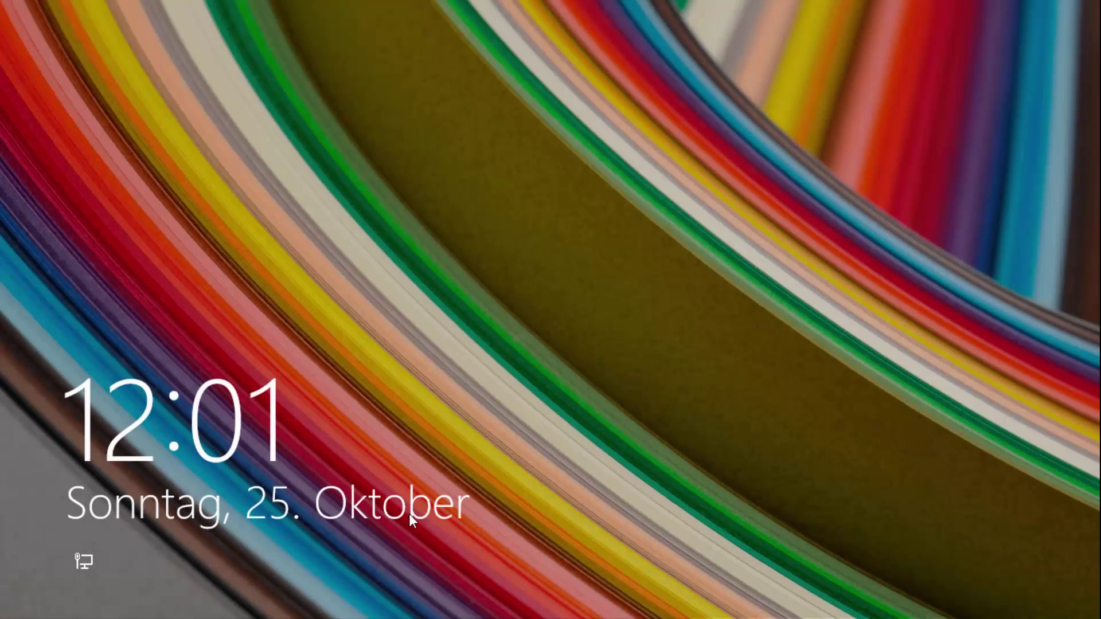
left_click(485, 194)
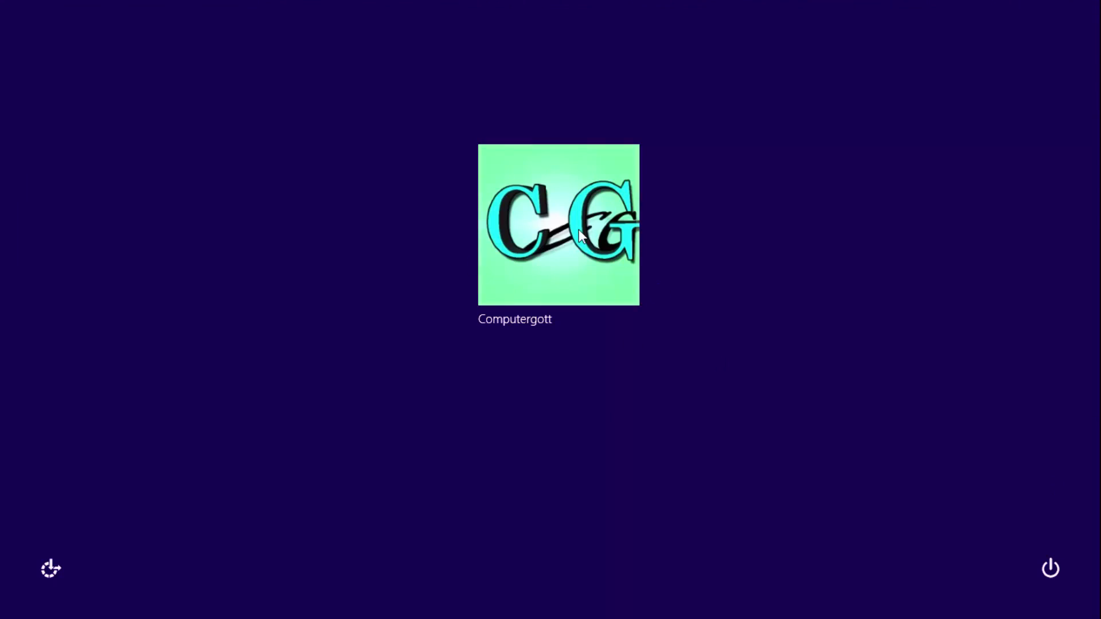
left_click(579, 229)
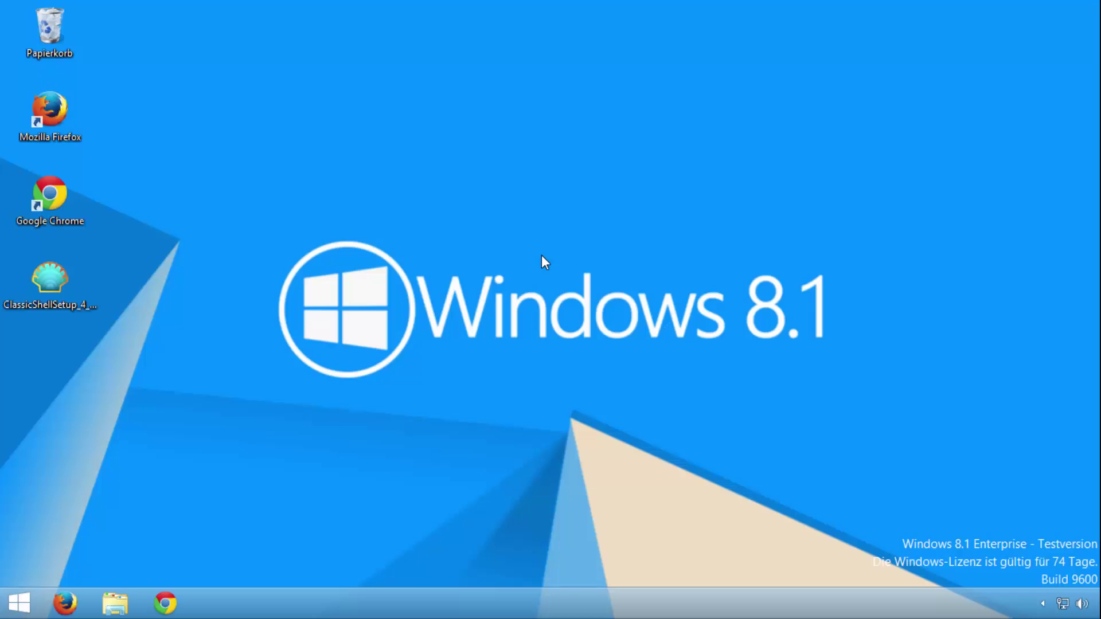
left_click(21, 605)
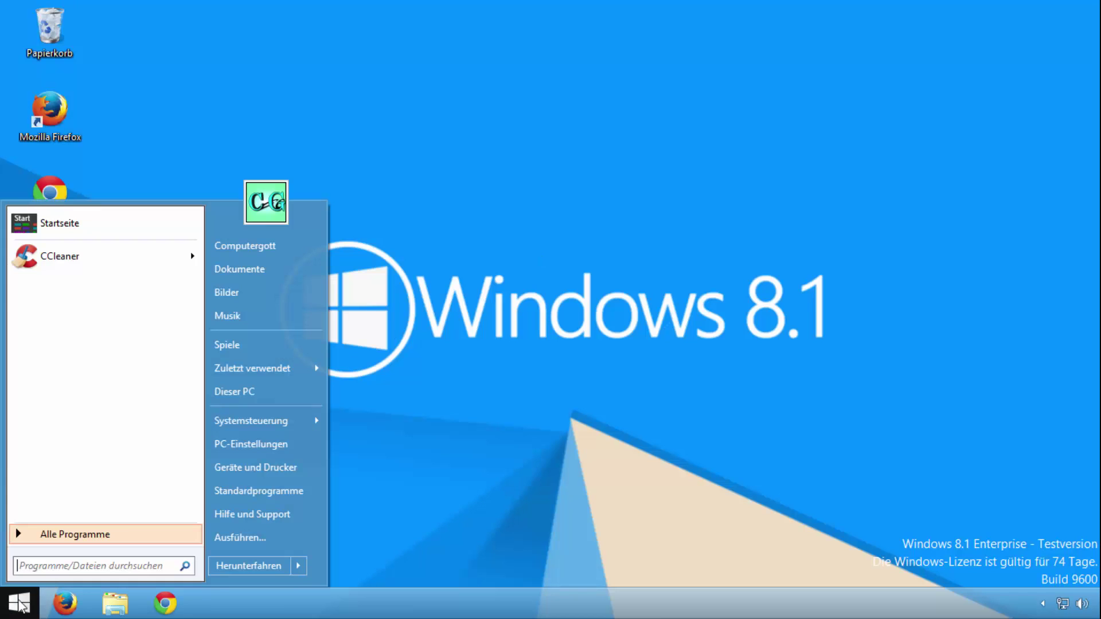
left_click(521, 466)
Set the start menu's skin to Midnight in the Classic Start Menu settings and preview the menu
right_click(21, 601)
left_click(80, 555)
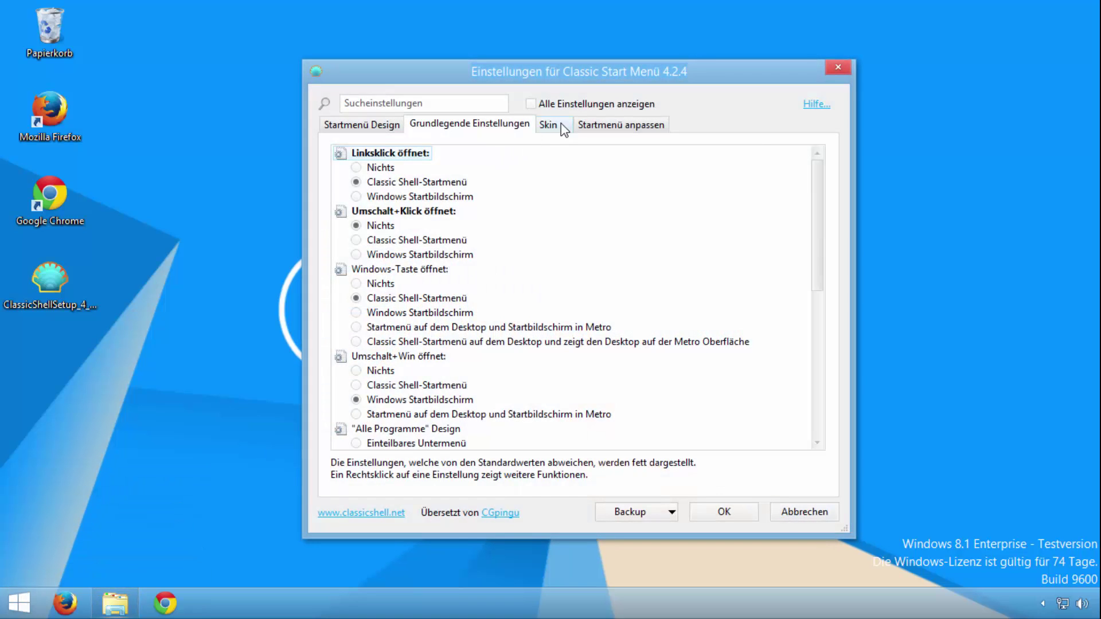
left_click(549, 126)
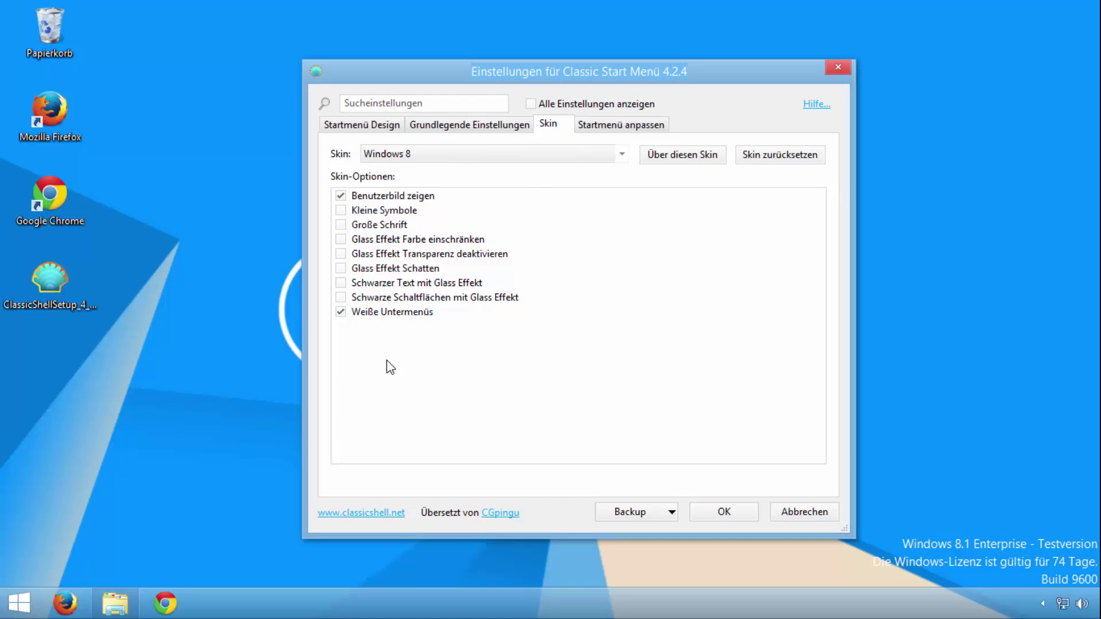
left_click(571, 154)
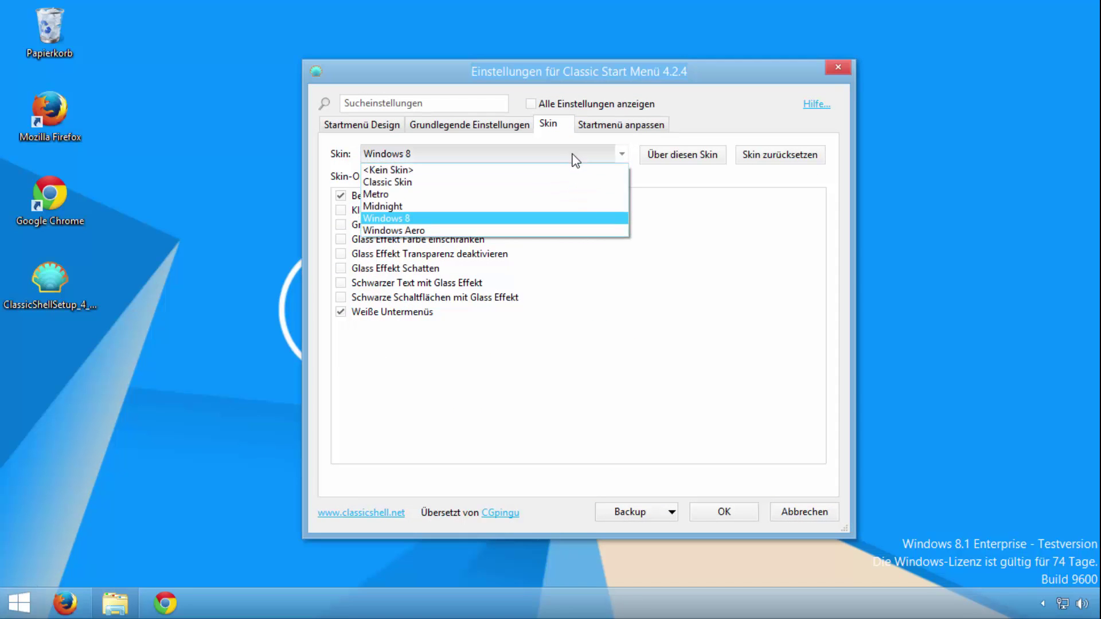
left_click(504, 206)
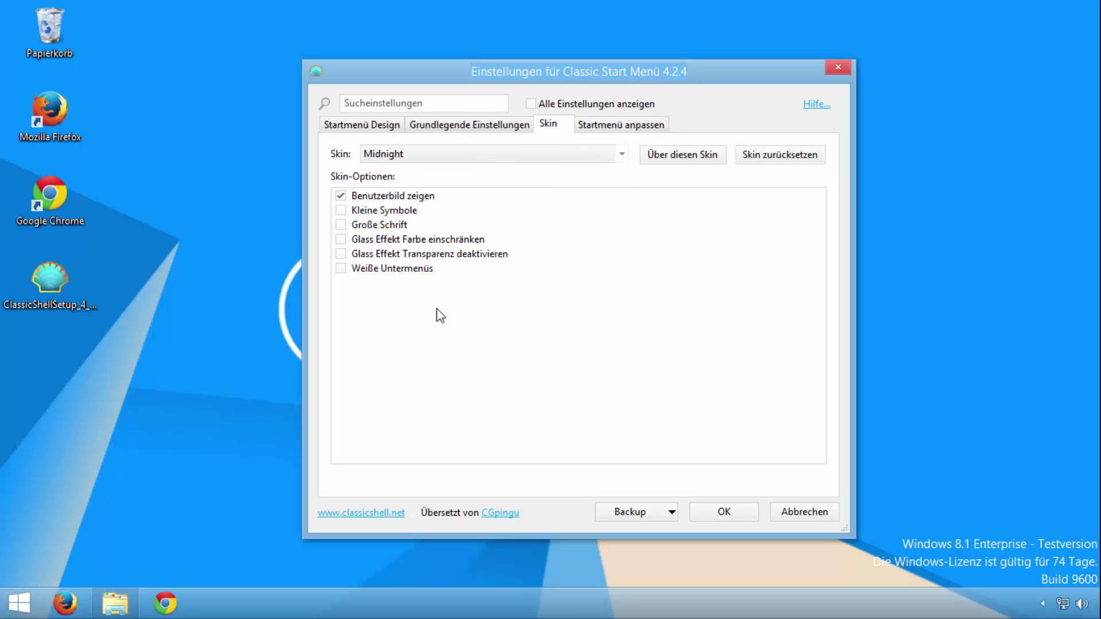
left_click(19, 599)
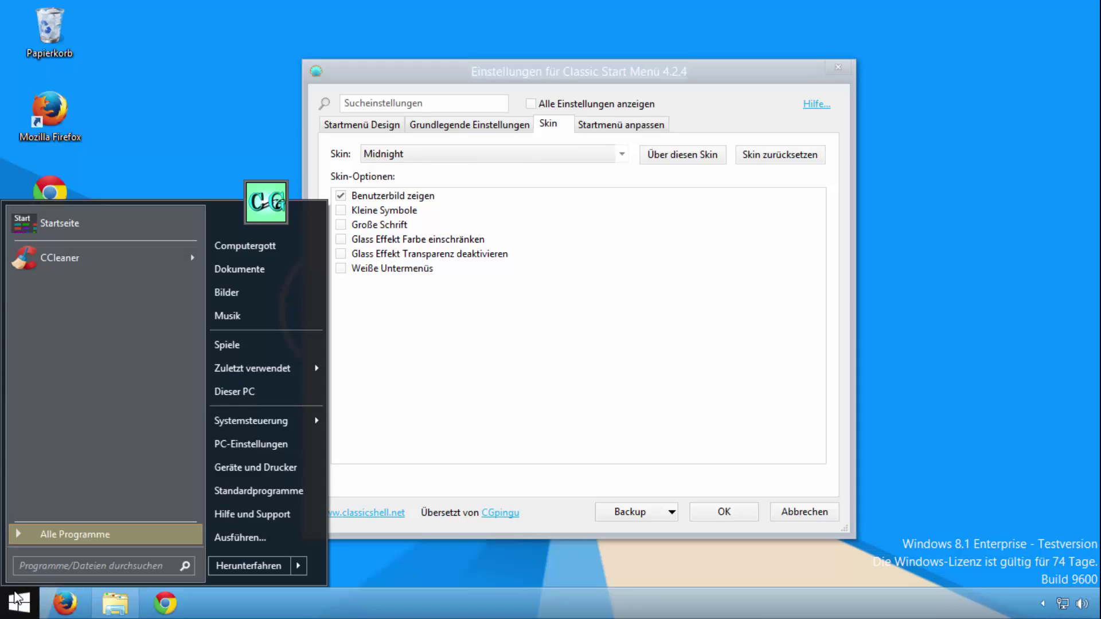
left_click(18, 599)
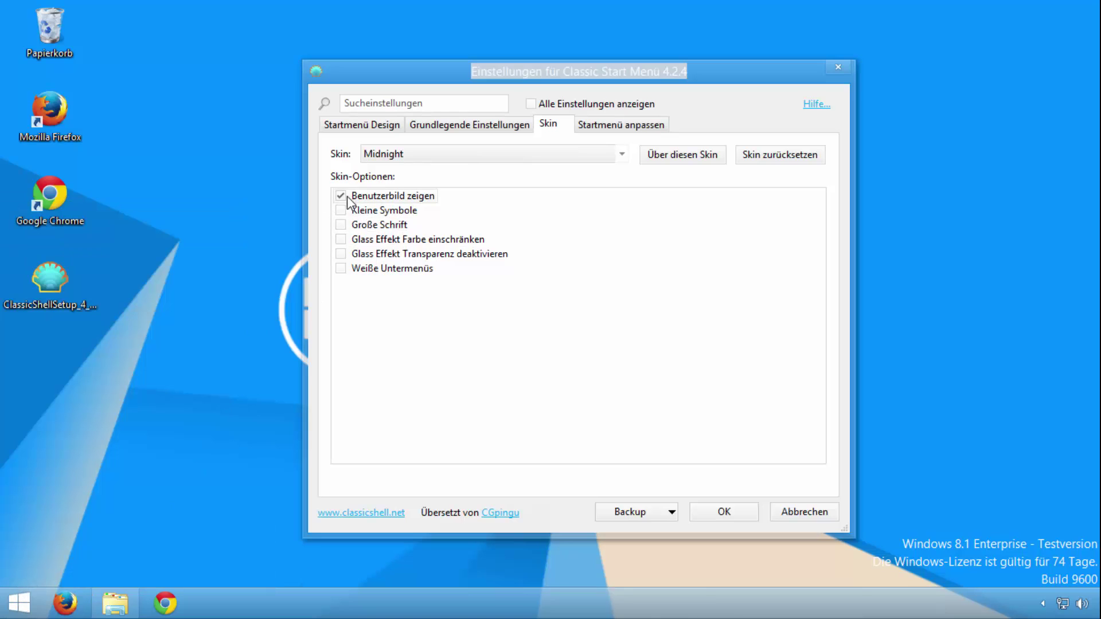
Set the skin to Windows Aero and preview the start menu, repositioning the settings window on the desktop
left_click(443, 154)
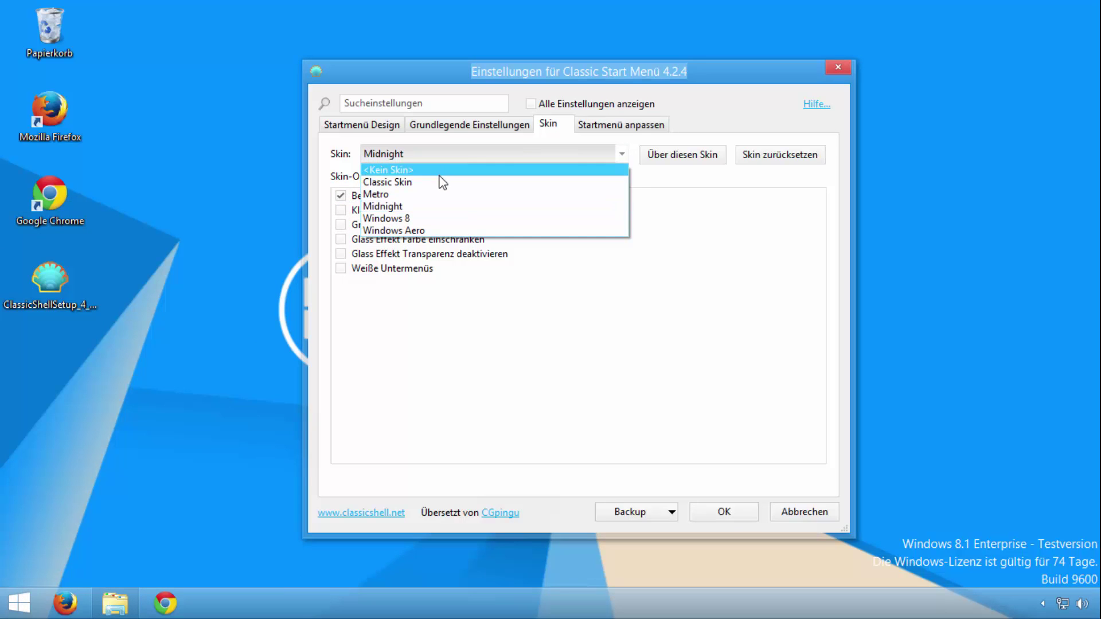
left_click(439, 229)
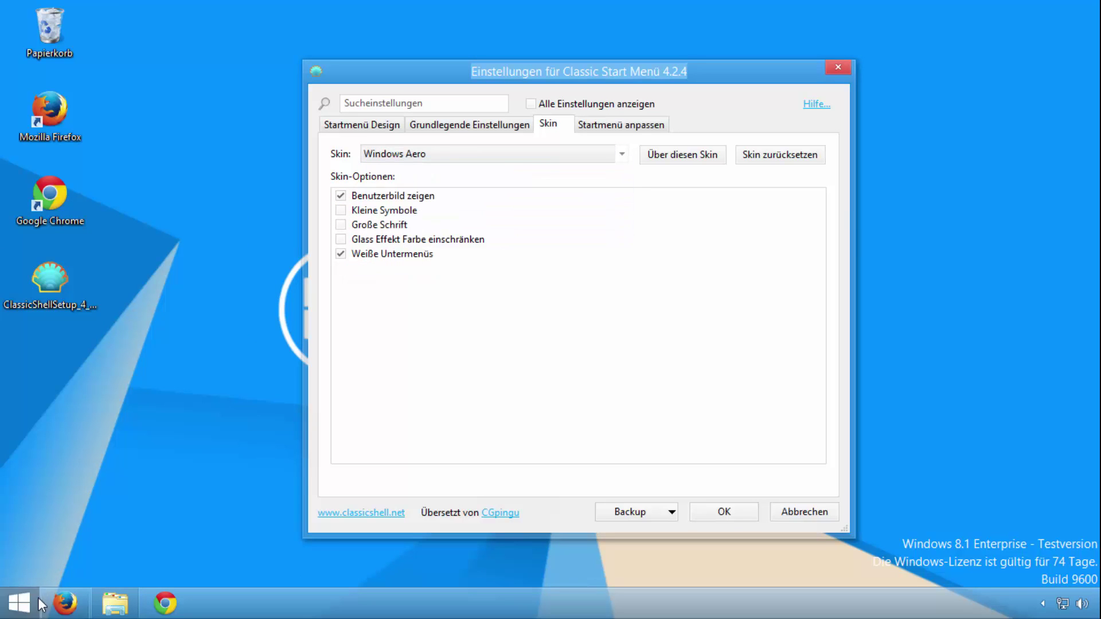
left_click(20, 602)
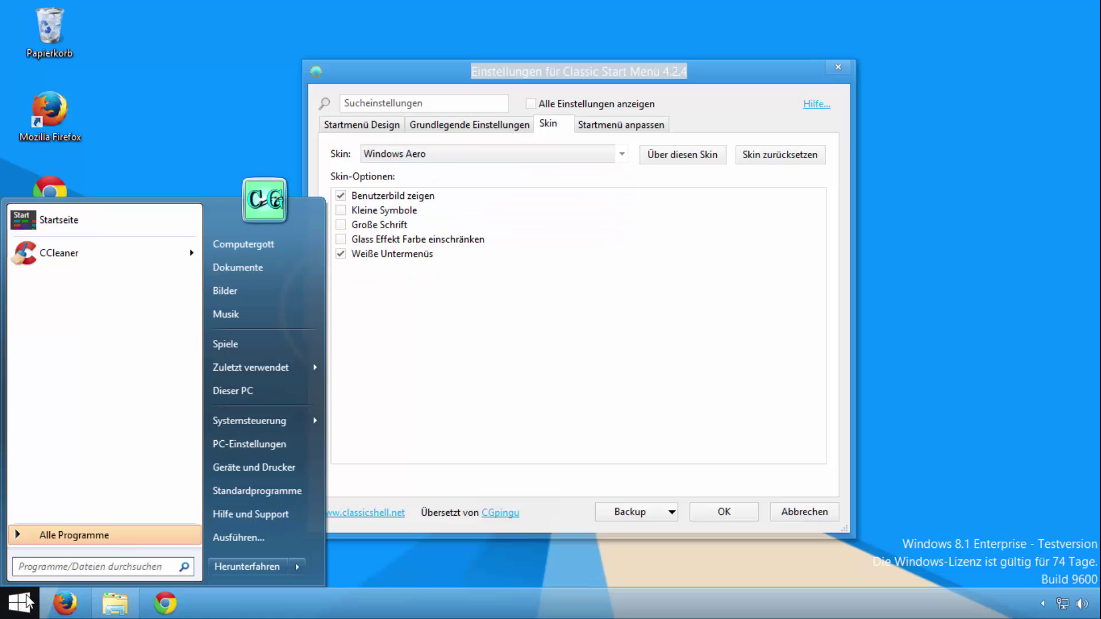
left_click(413, 79)
left_click_drag(413, 79, 262, 95)
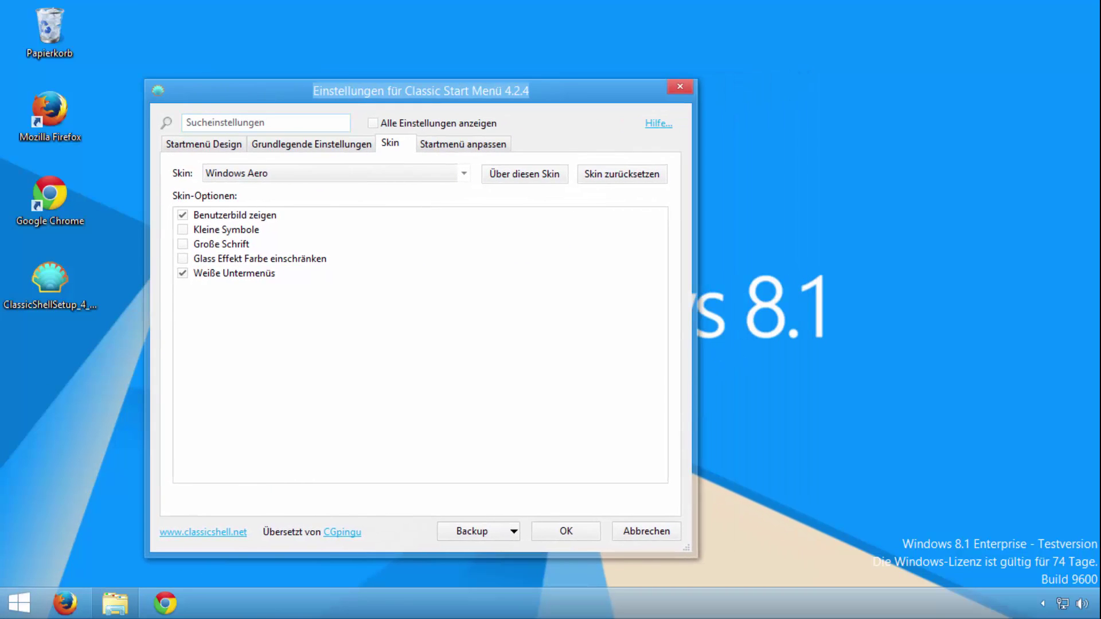
key("super")
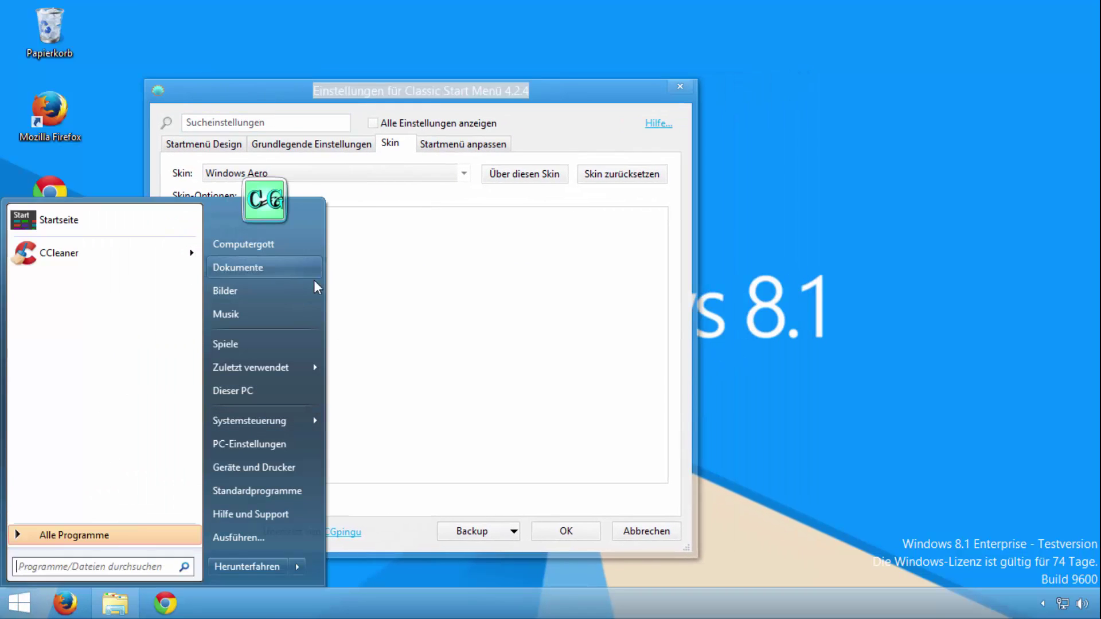
left_click_drag(292, 89, 365, 68)
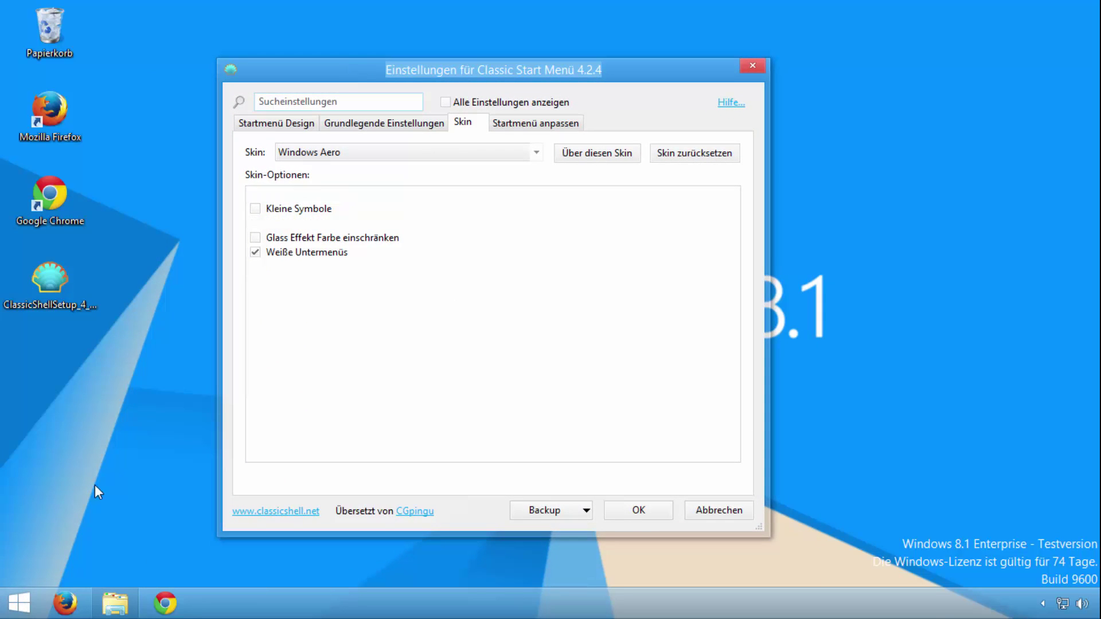
Set the start menu's skin to Metro and preview the menu
left_click(23, 602)
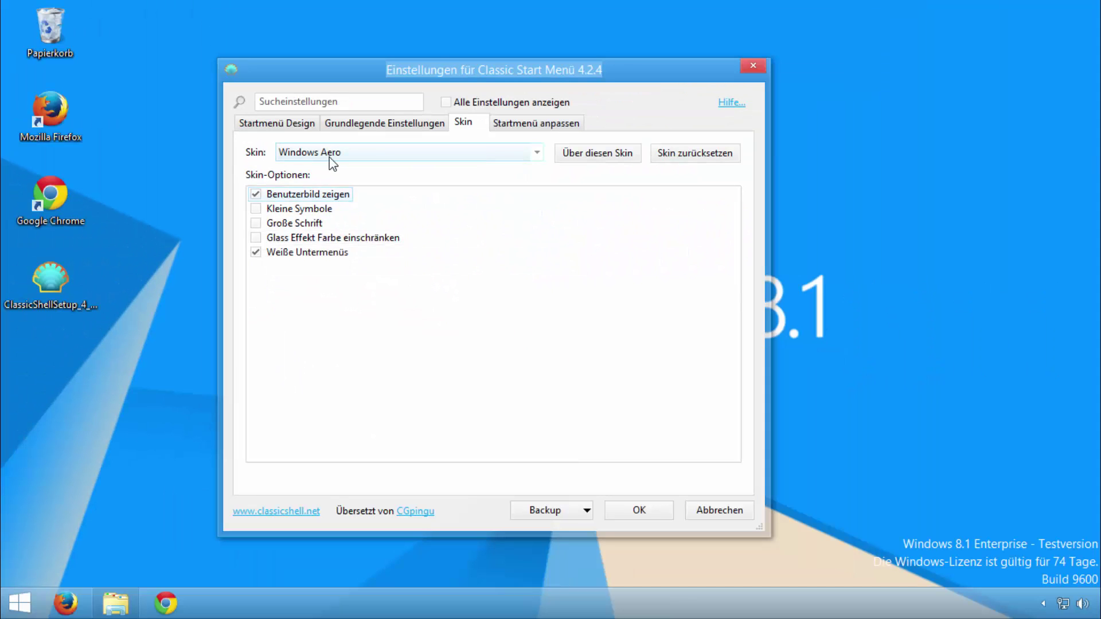
left_click(332, 164)
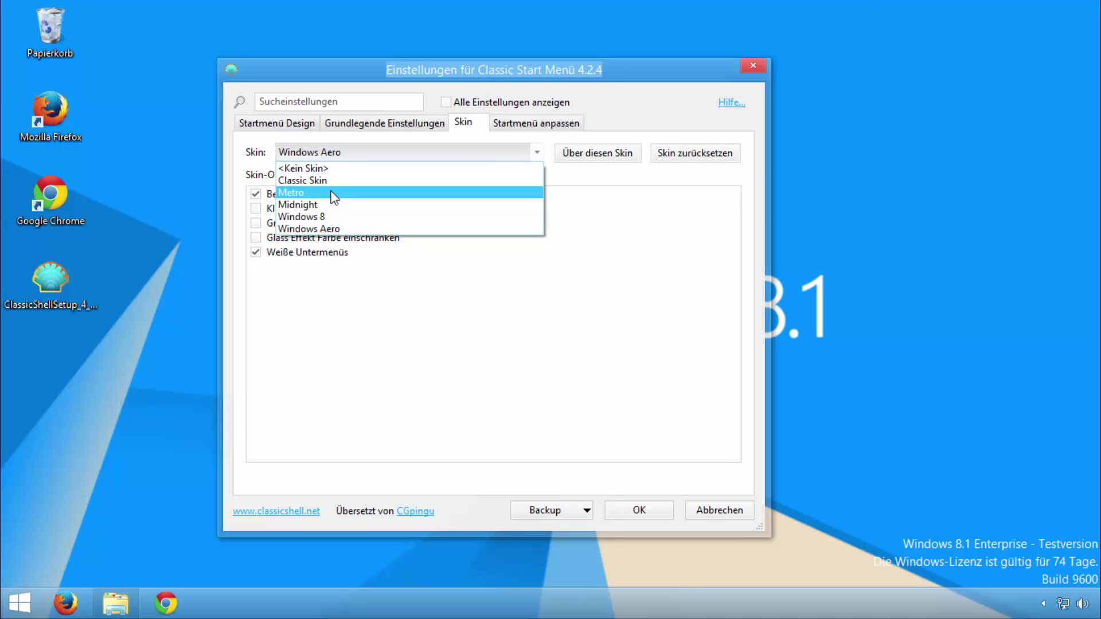
left_click(332, 190)
left_click(20, 610)
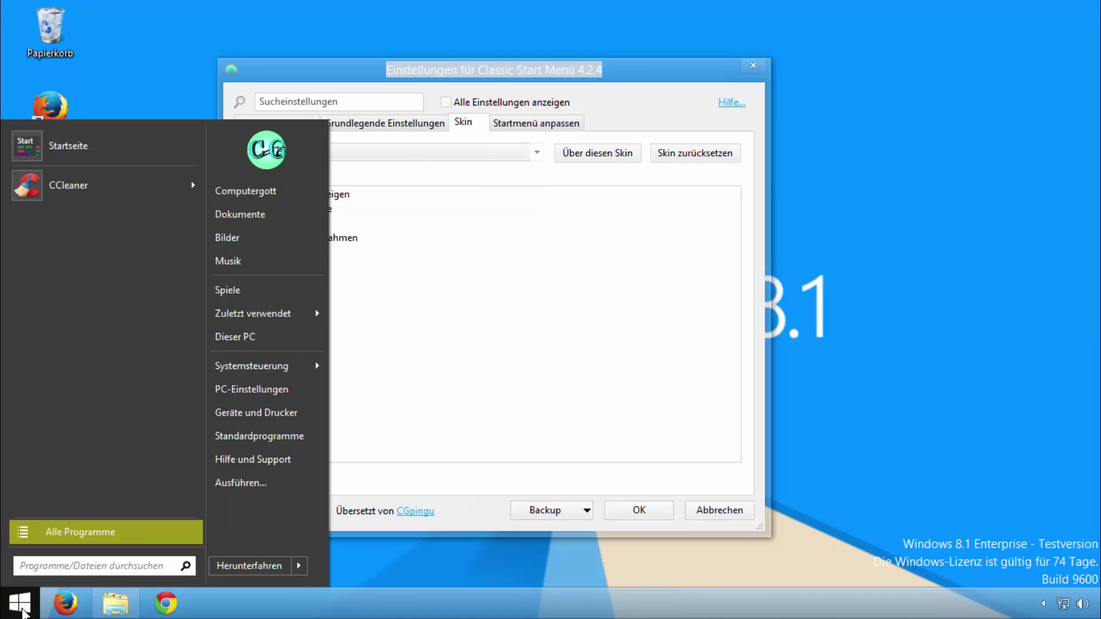
left_click(21, 612)
Switch the start menu's skin to Classic Skin and preview the menu
left_click(344, 153)
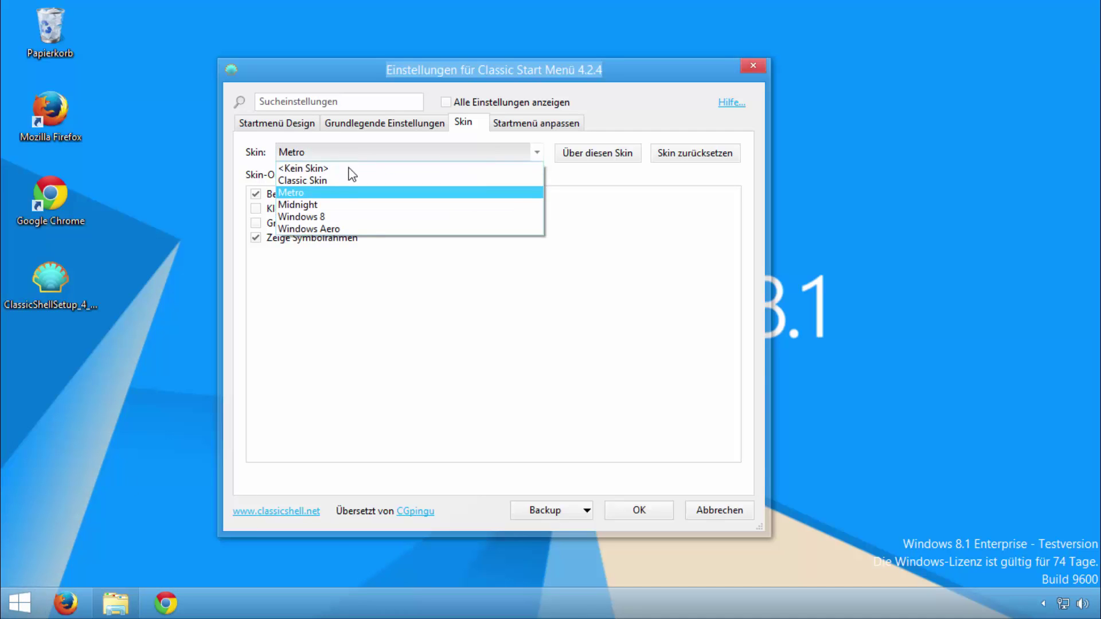
left_click(352, 180)
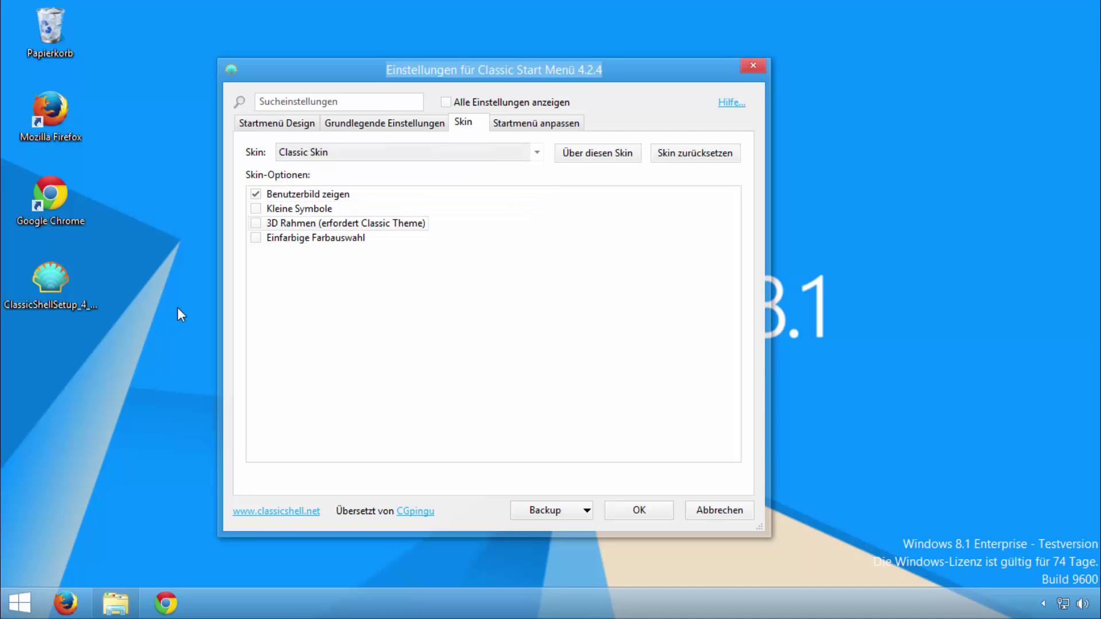
left_click(26, 598)
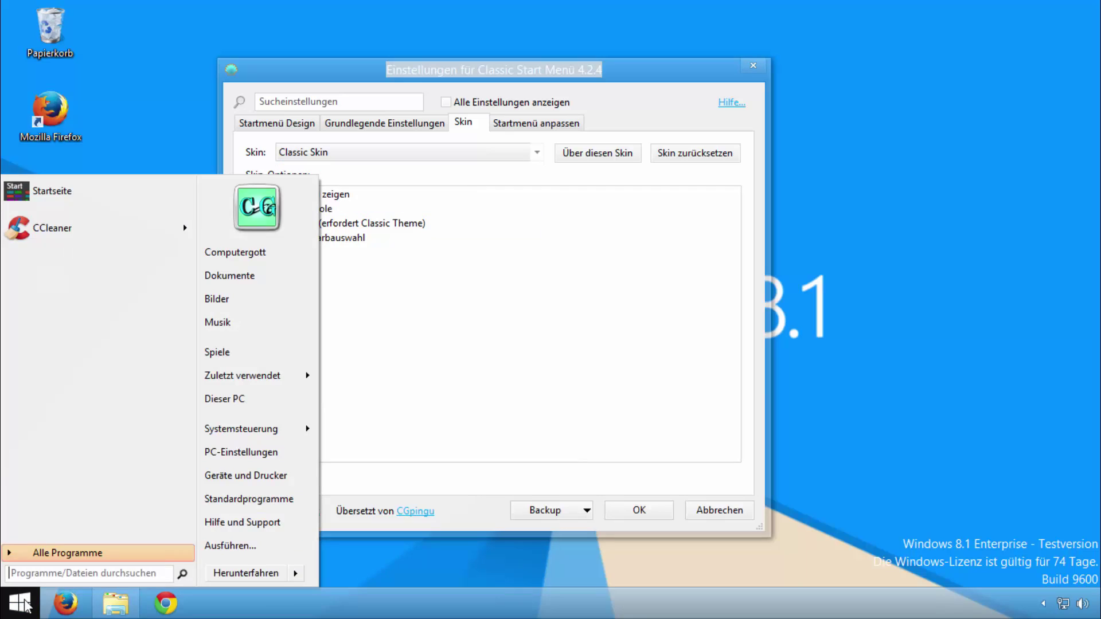
left_click(26, 604)
Set the skin option to <Kein Skin> and preview the unskinned start menu
left_click(341, 154)
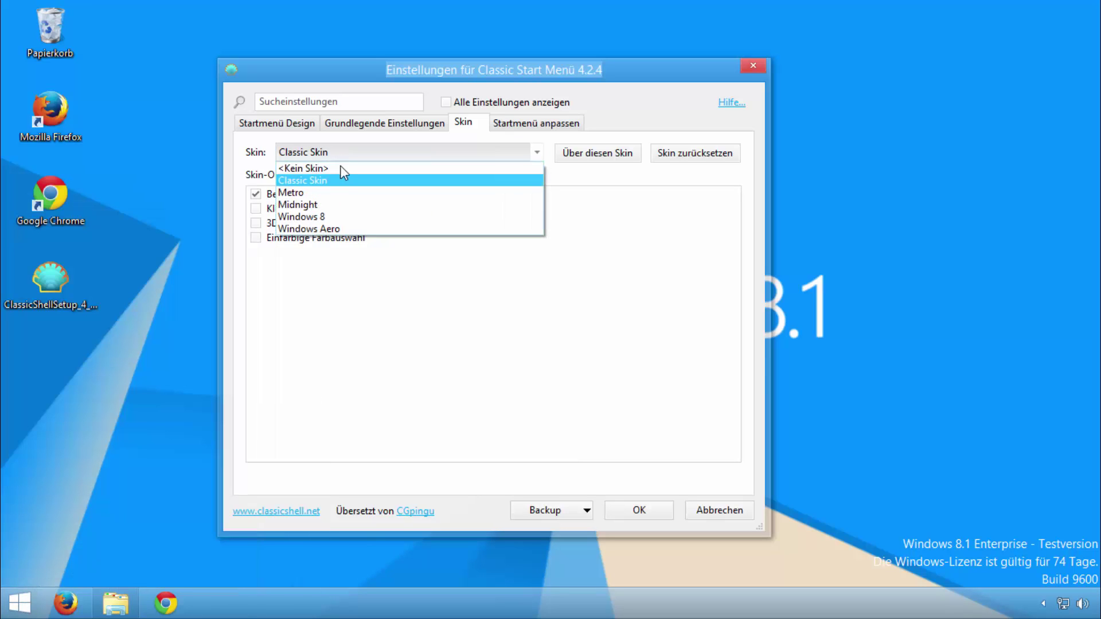
left_click(340, 168)
left_click(23, 605)
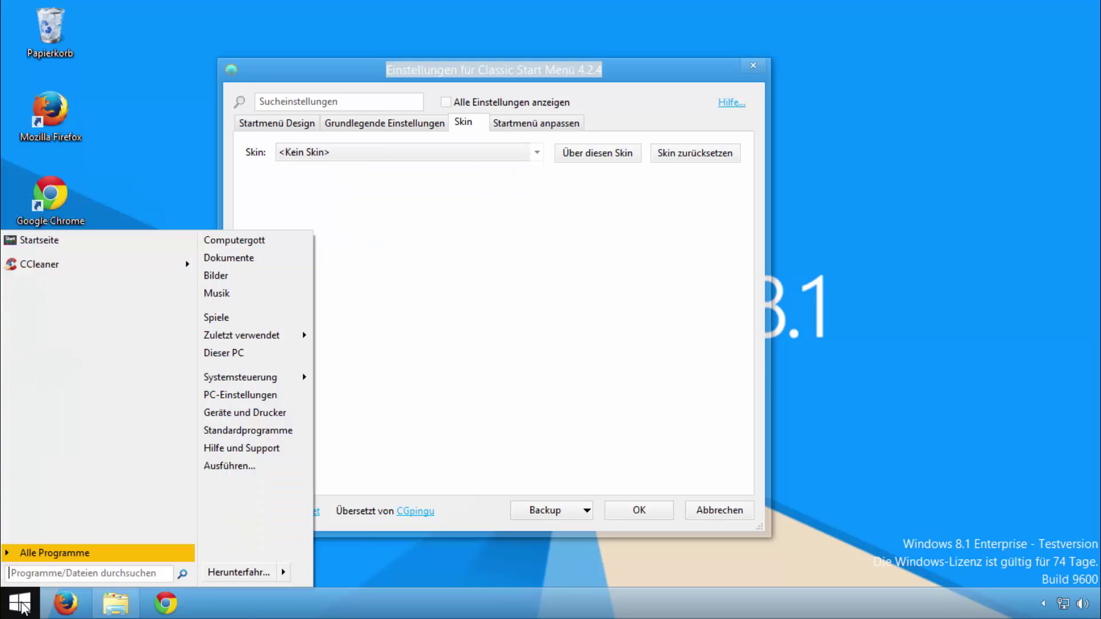
left_click(22, 605)
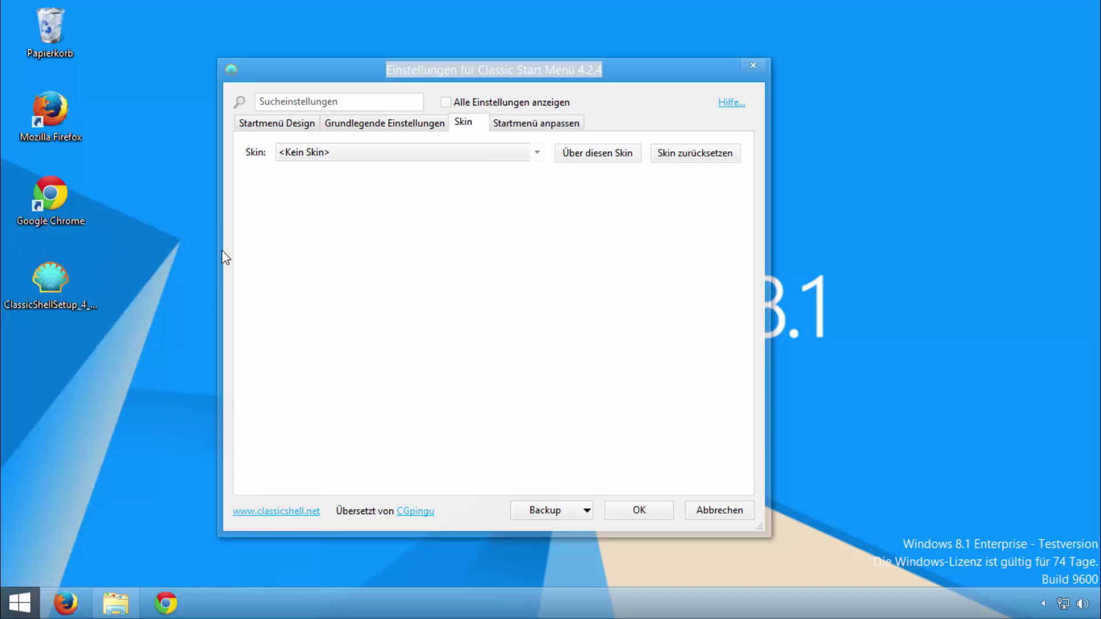
Restore the Windows Aero skin and check the start menu with it
left_click(344, 153)
left_click(330, 230)
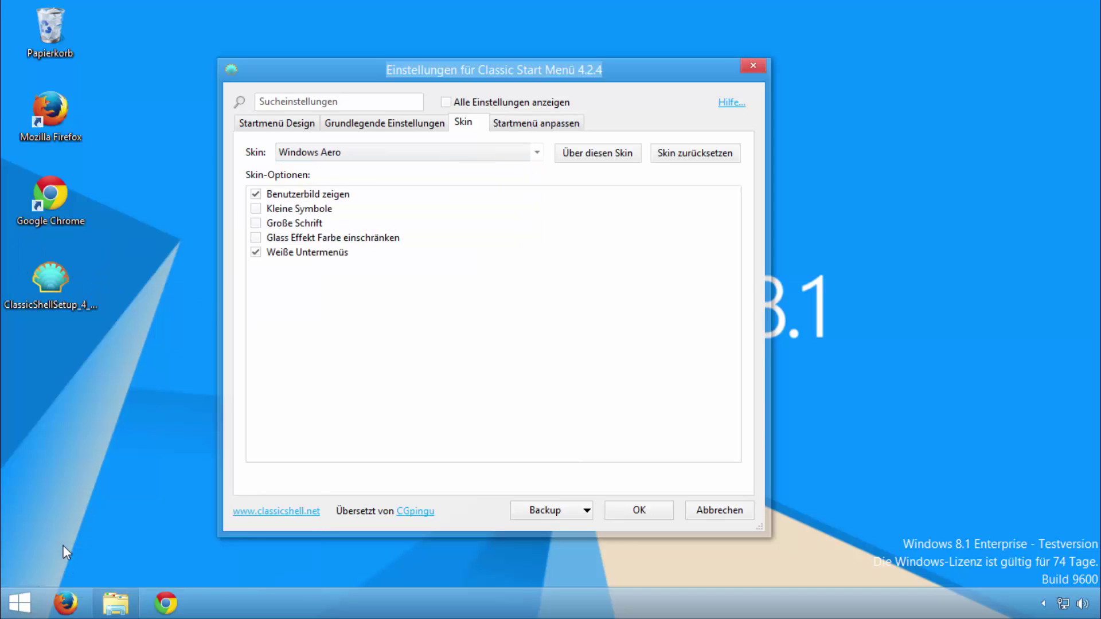
left_click(23, 605)
left_click(23, 605)
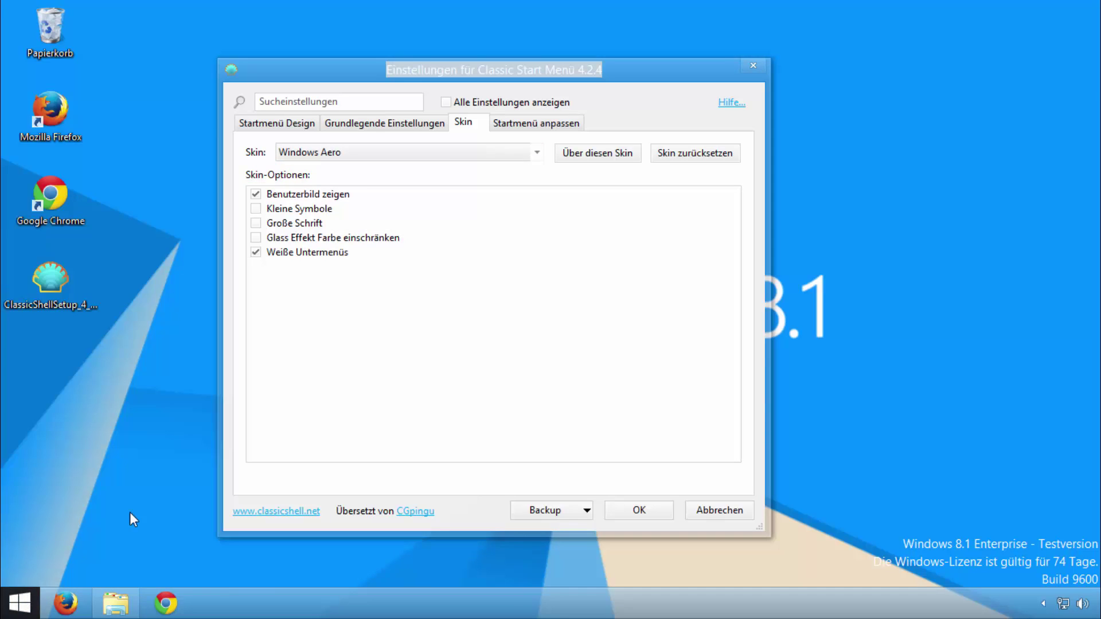
Look through the list of start menu items and their display modes in the customization settings
left_click(541, 127)
scroll(481, 332, "down", 4)
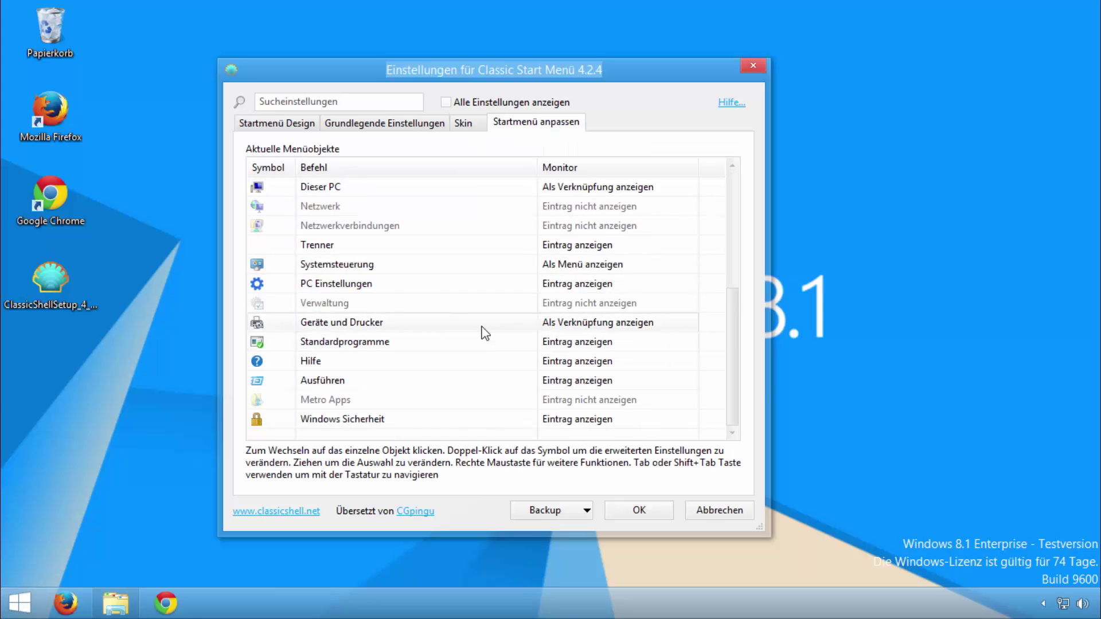
scroll(423, 324, "up", 1)
scroll(423, 324, "down", 1)
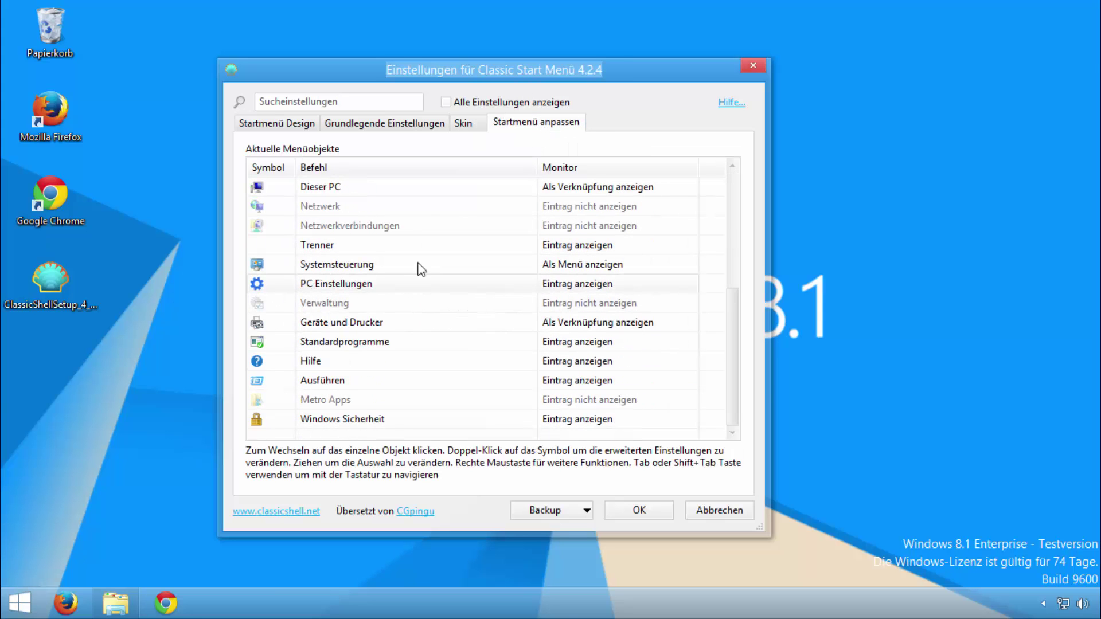
scroll(504, 218, "up", 4)
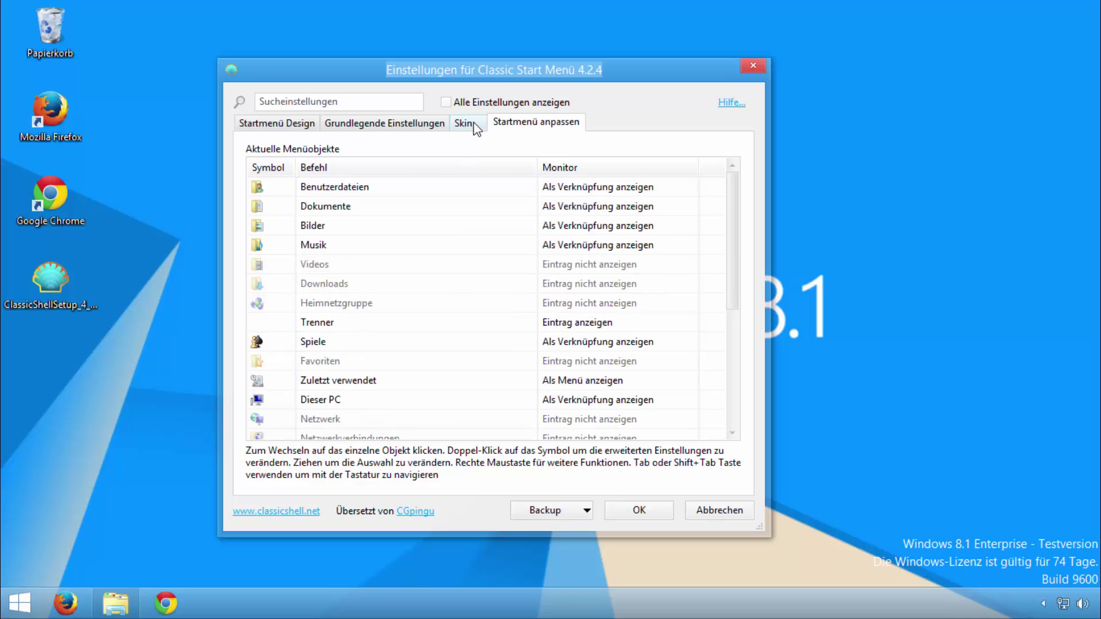
Show all settings, look through the Windows 8.1, customization, context menu, sounds, language and skin categories, and return to the reduced view
left_click(446, 102)
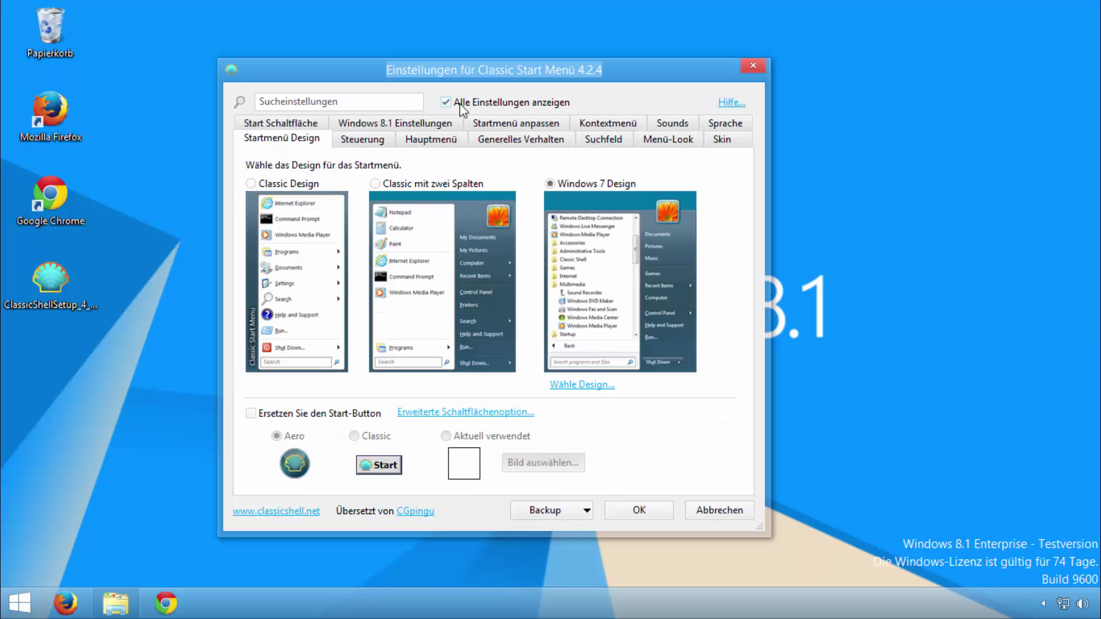
left_click(408, 125)
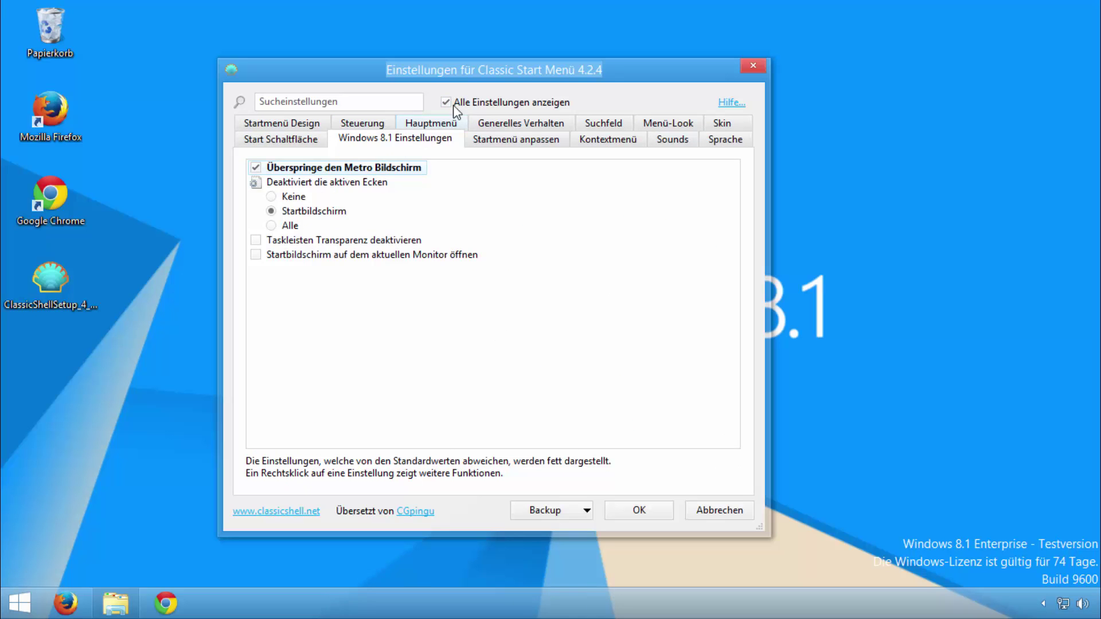
left_click(481, 141)
left_click(608, 139)
left_click(672, 139)
left_click(725, 140)
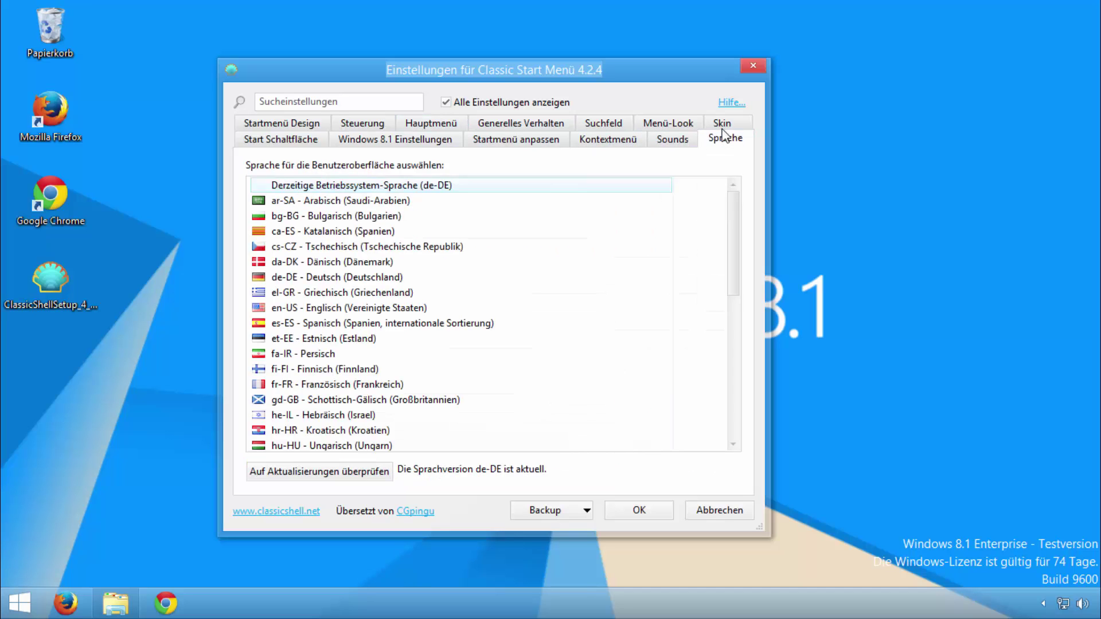
left_click(722, 122)
left_click(446, 102)
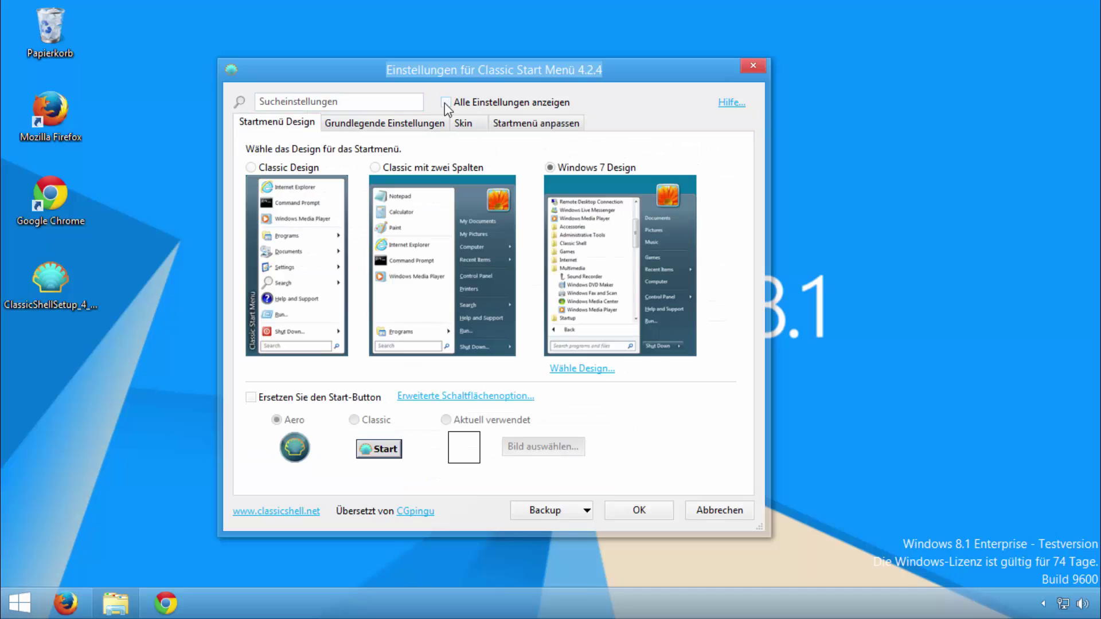
Enable replacing the Start button with the Aero design and try opening the start menu with it
left_click(256, 398)
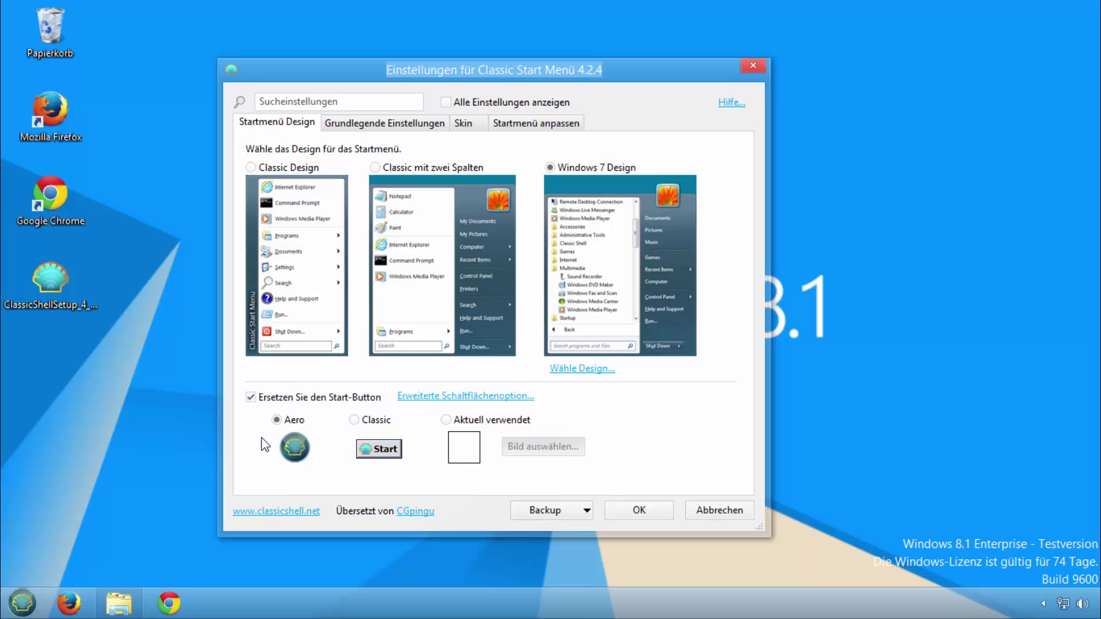
left_click(34, 609)
left_click(33, 609)
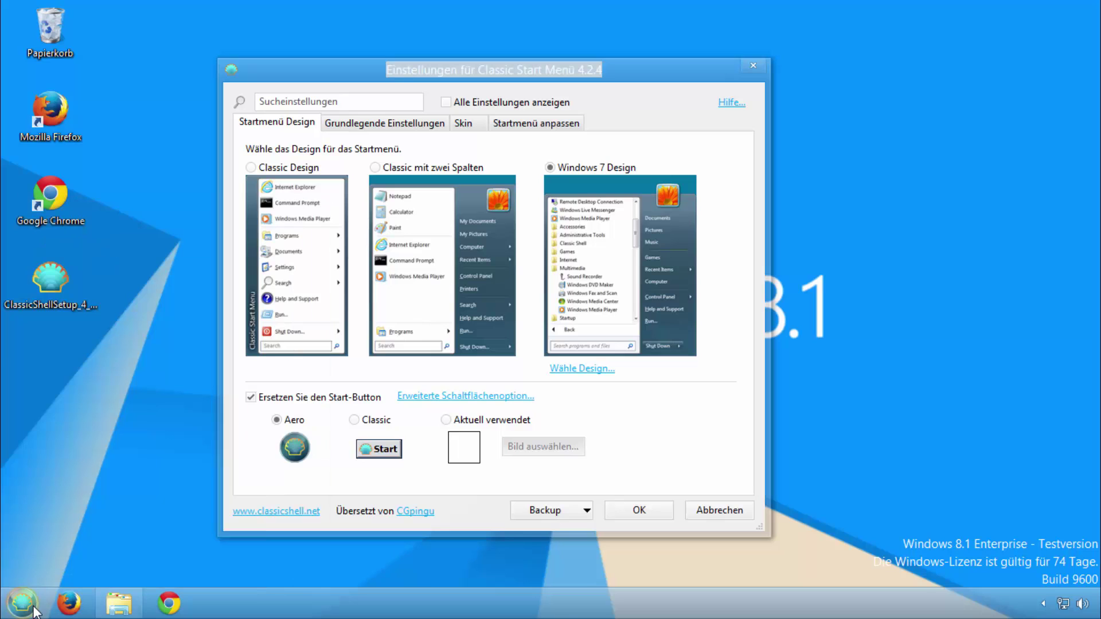
Try the Classic replacement Start button by opening the start menu, and turn the button replacement off
left_click(363, 422)
left_click(26, 609)
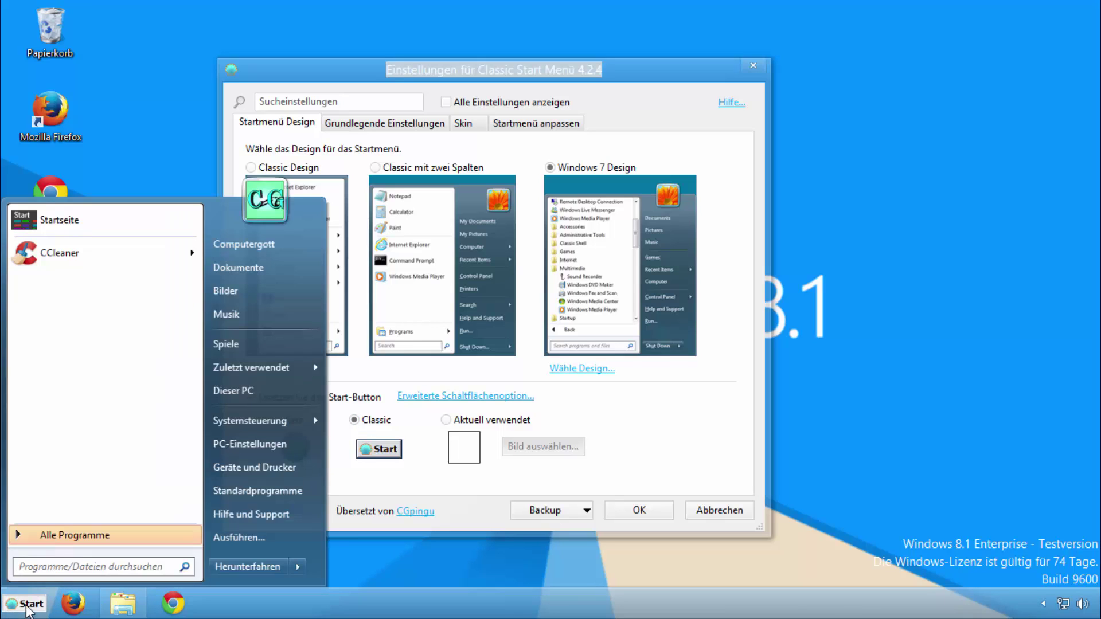
left_click(27, 609)
left_click(294, 398)
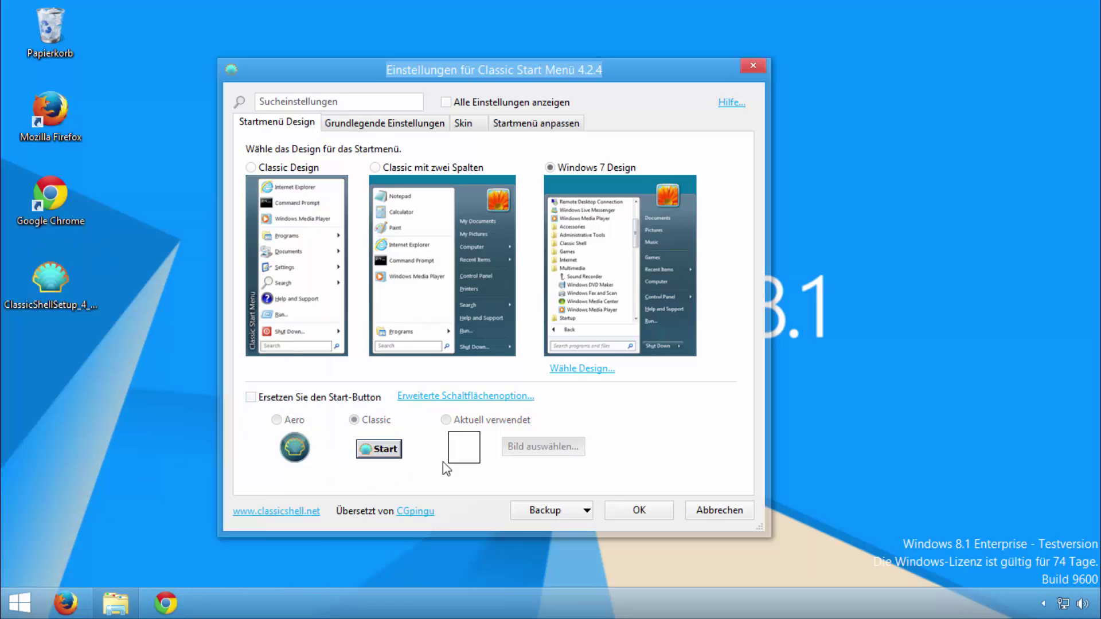
Re-enable the Start button replacement and use a custom image from the account's Bilder folder as the button
left_click(279, 396)
left_click(493, 421)
left_click(530, 446)
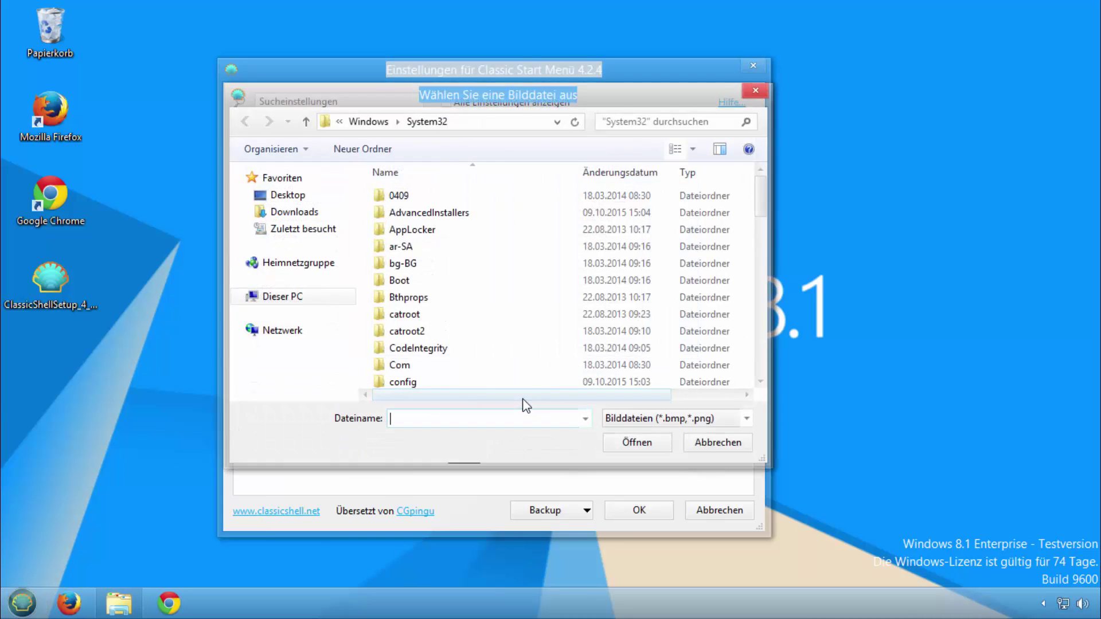
left_click(288, 197)
left_click(291, 180)
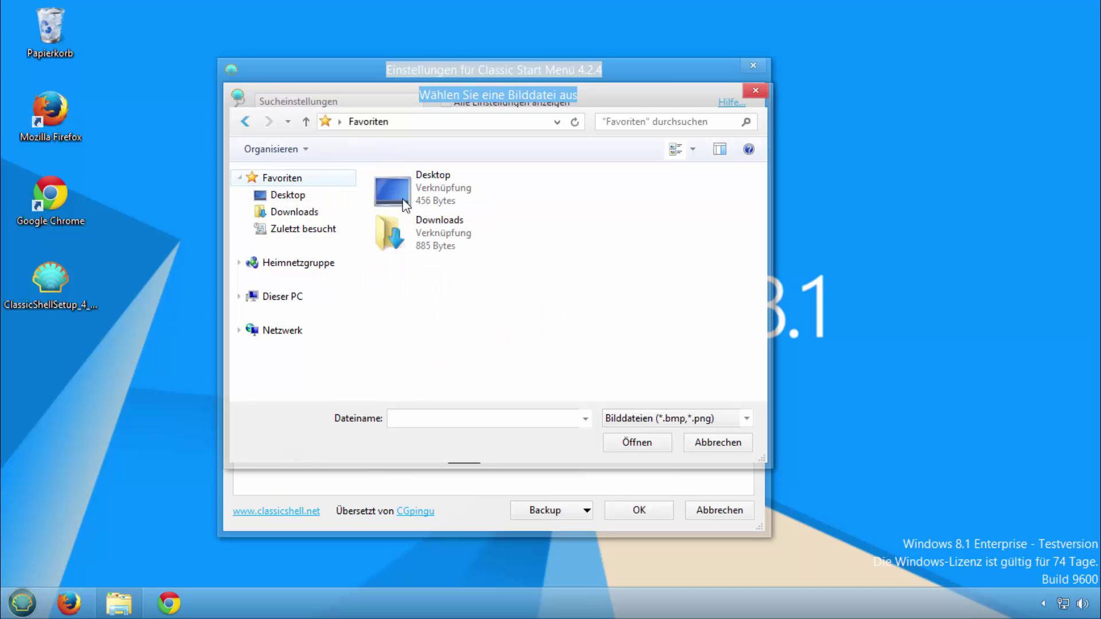
left_click(288, 196)
double_click(475, 221)
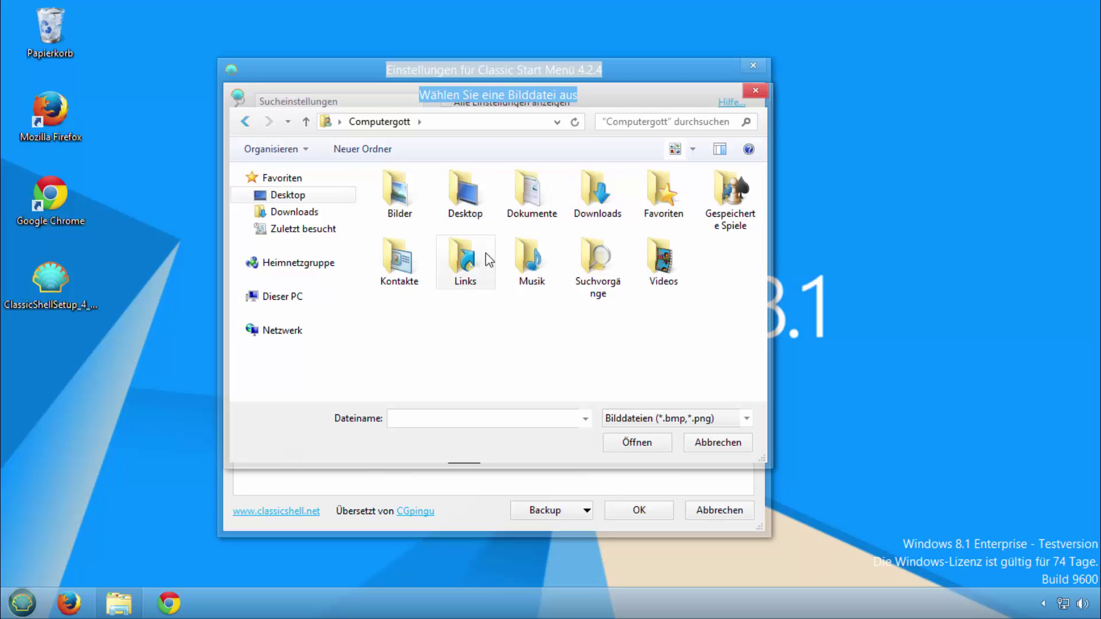
double_click(423, 211)
double_click(424, 215)
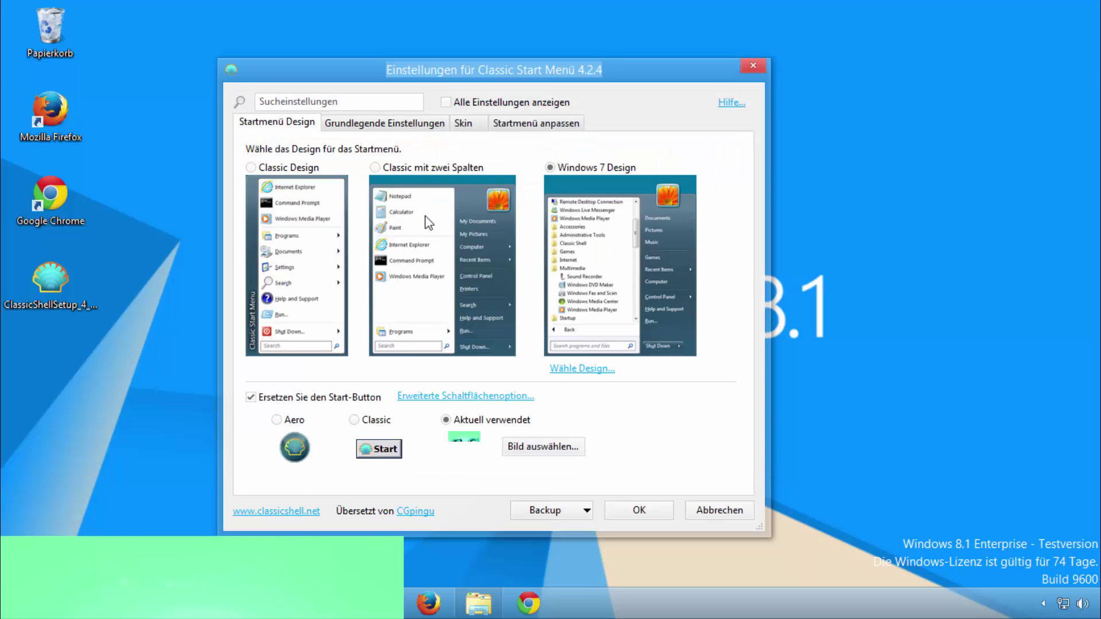
Test opening and closing the start menu with the custom image button, and disable the Start button replacement
left_click(169, 593)
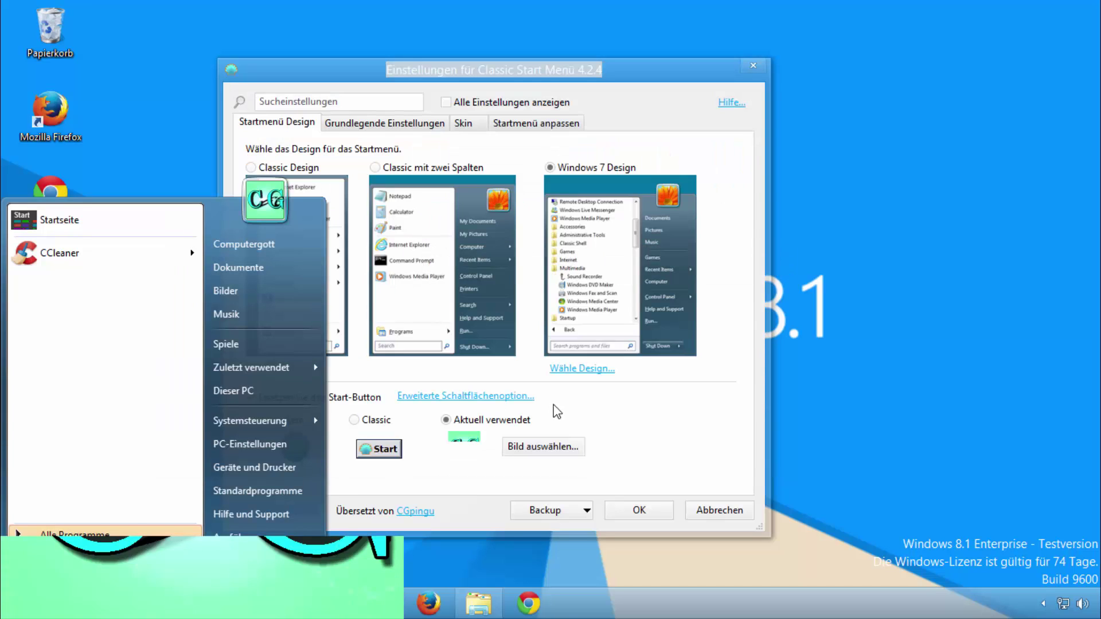
left_click(500, 556)
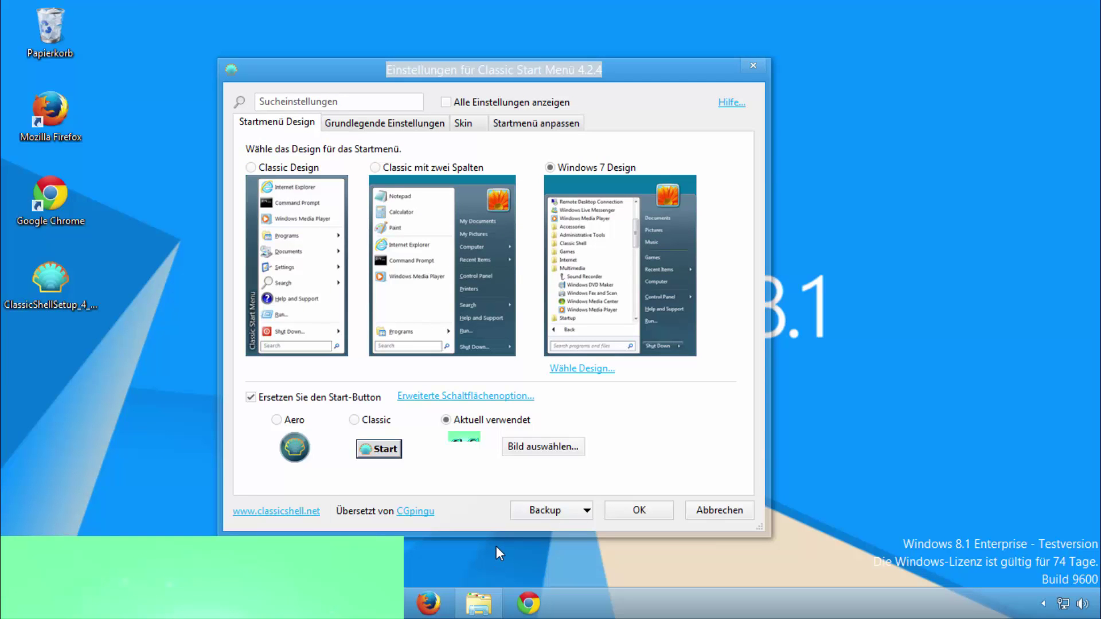
left_click(172, 588)
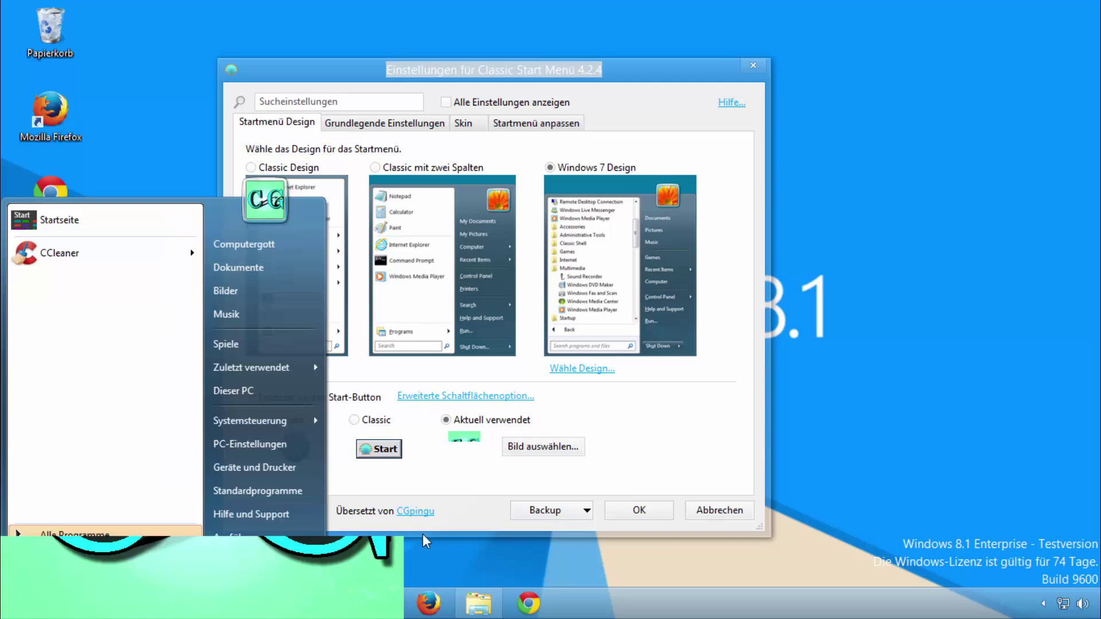
left_click(493, 549)
left_click(259, 400)
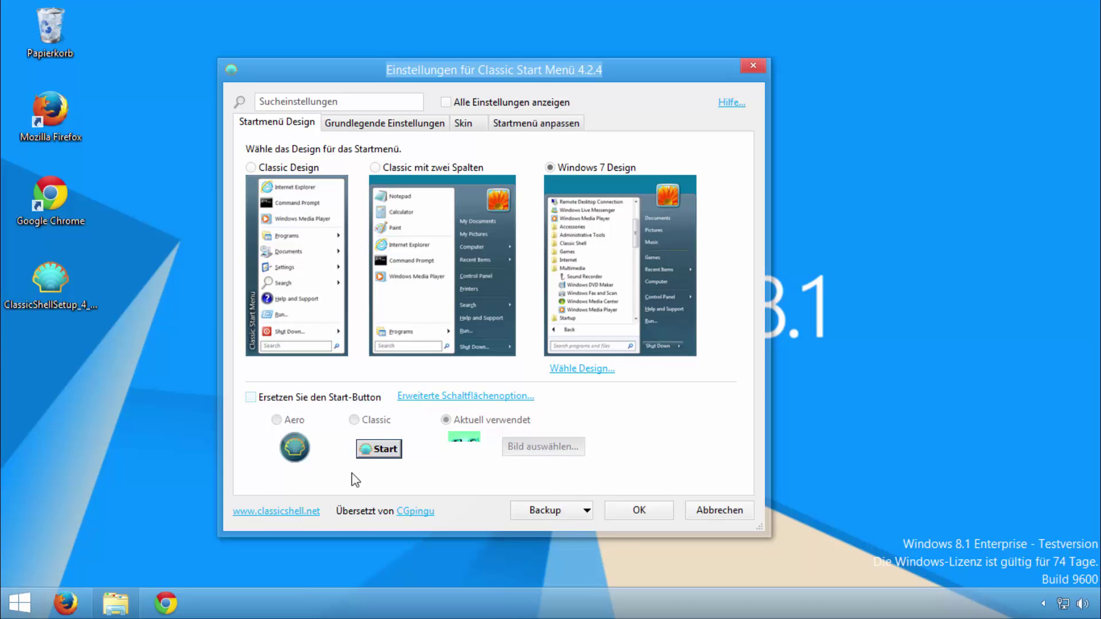
Back up the start menu settings to the desktop as an XML file named Menu Settings
left_click(585, 511)
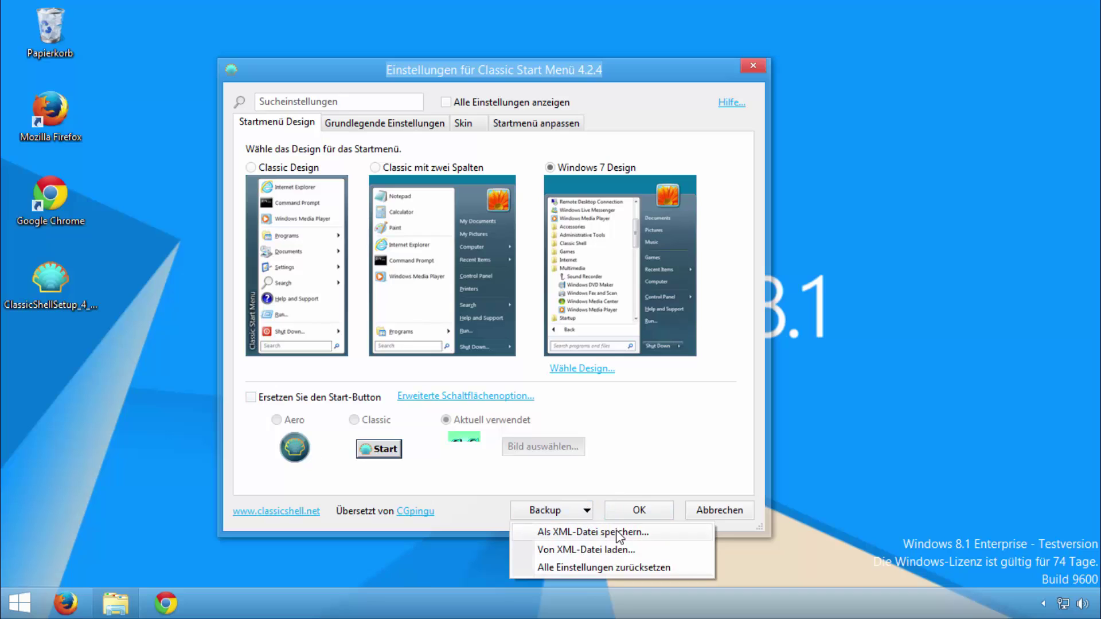
left_click(639, 464)
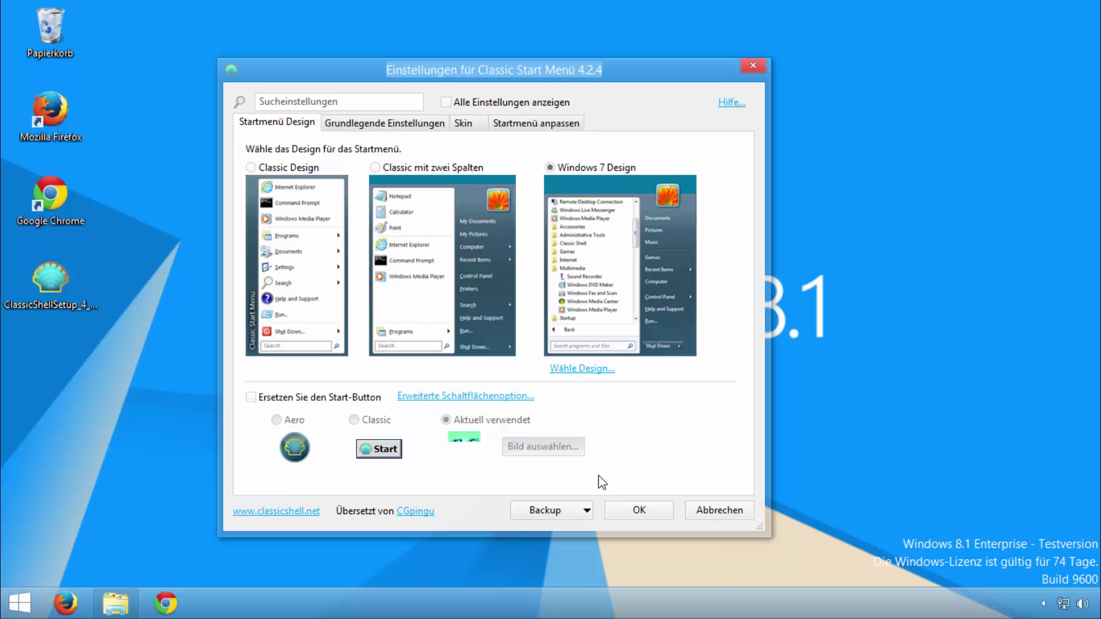
left_click(578, 509)
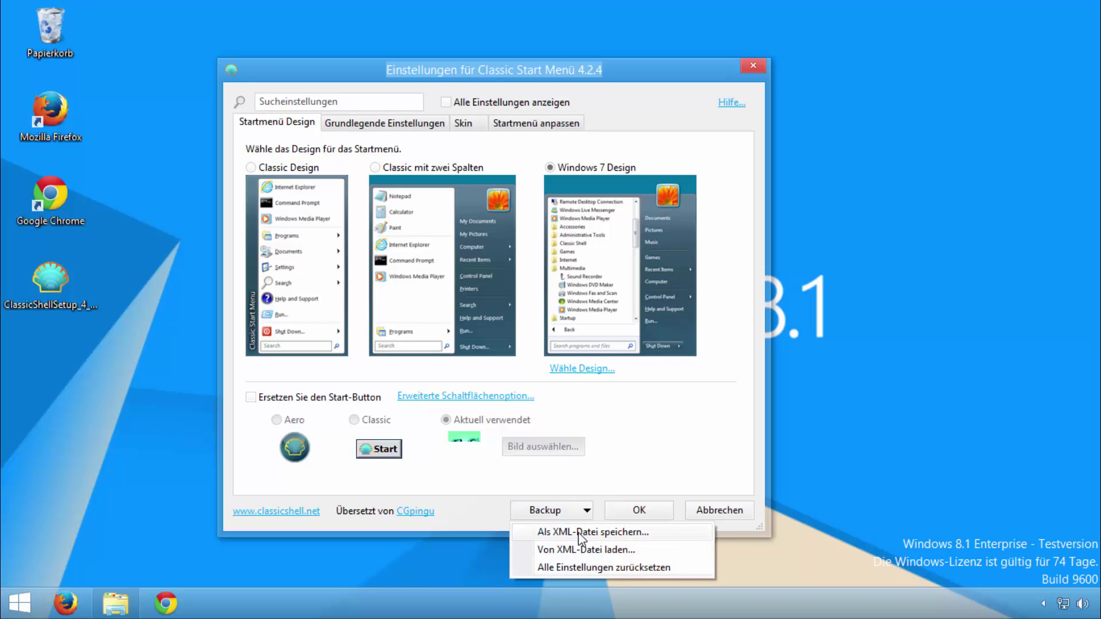
left_click(581, 533)
left_click(397, 321)
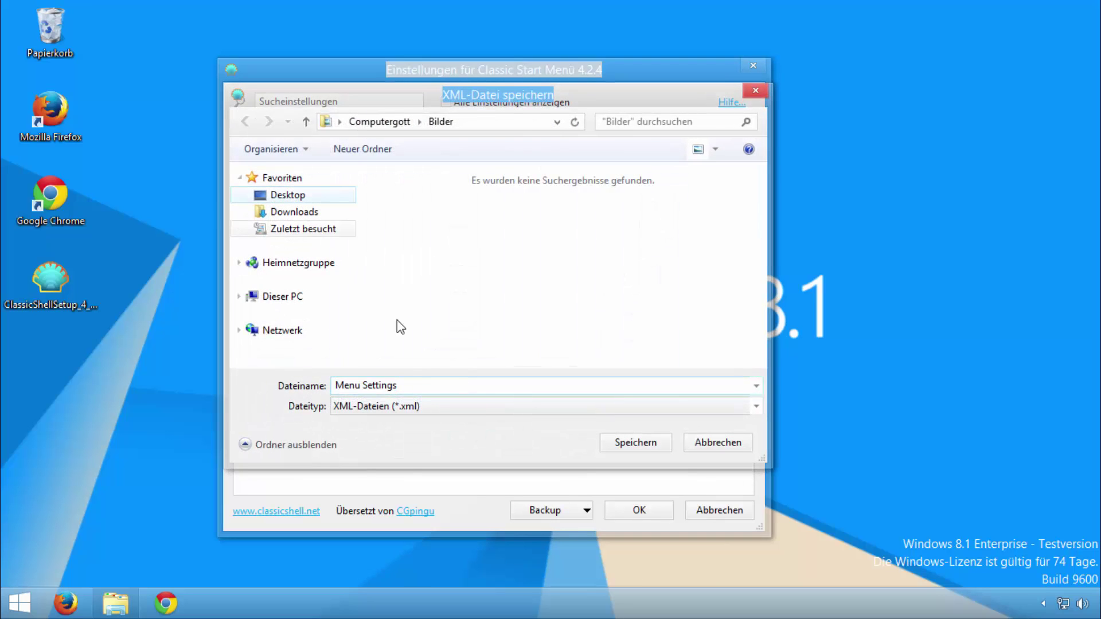
left_click(622, 445)
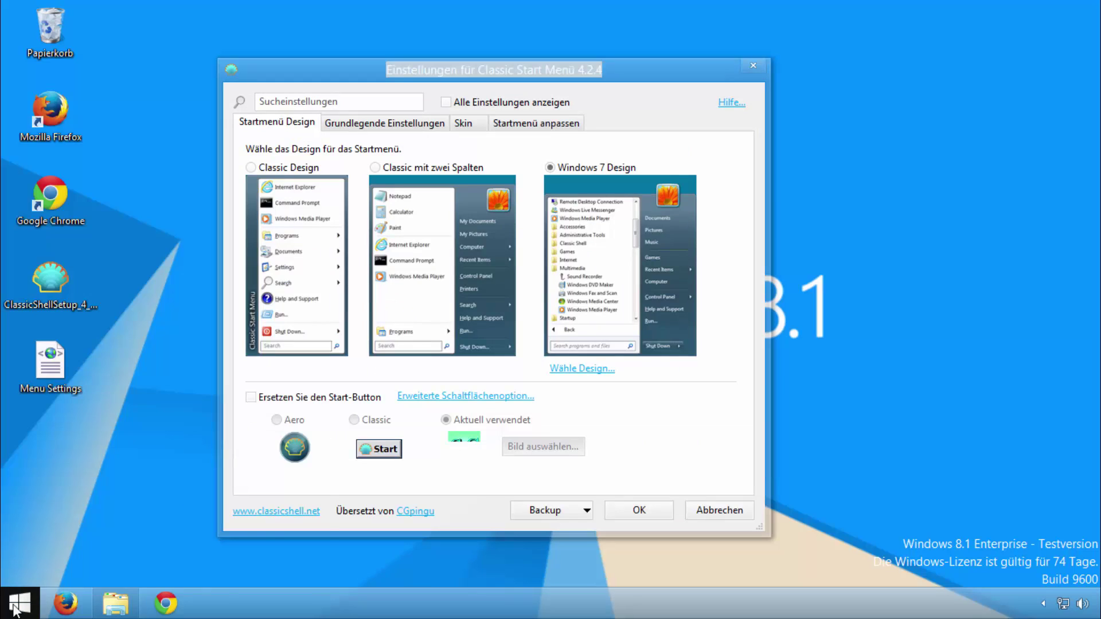
Switch the start menu to the Classic Design and choose the Windows XP Luna skin
left_click(14, 608)
left_click(483, 476)
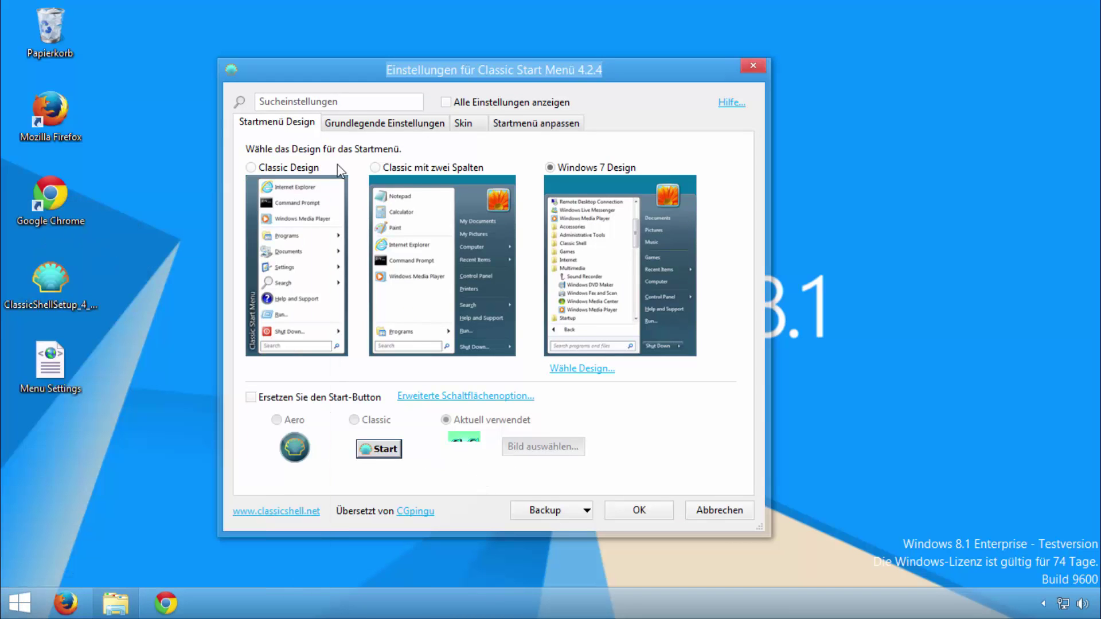
left_click(290, 168)
left_click(378, 121)
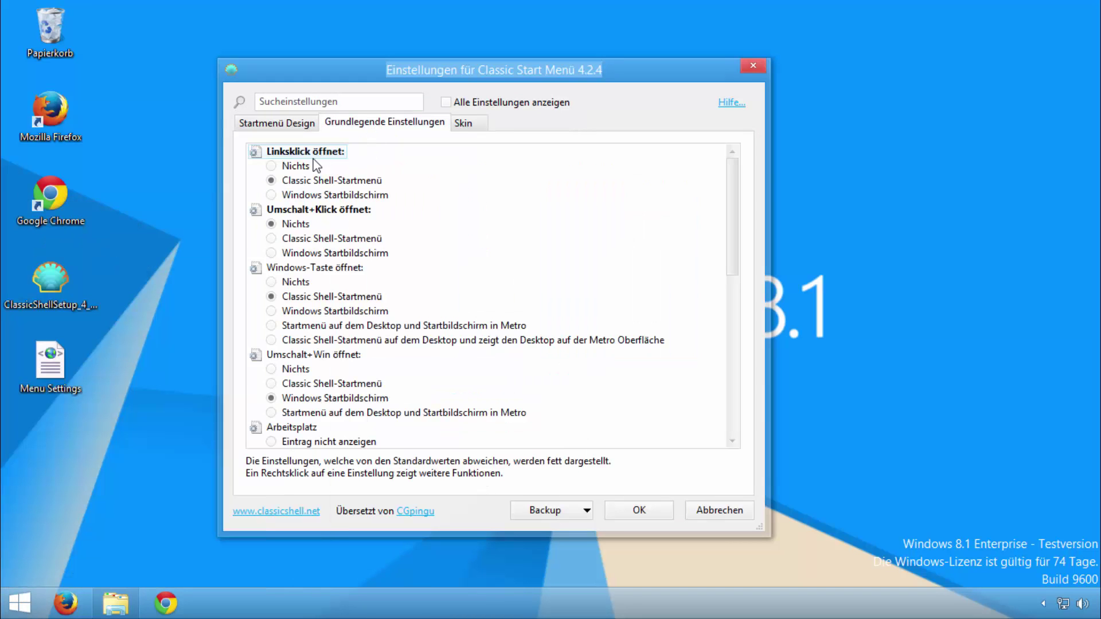
left_click(464, 123)
left_click(352, 152)
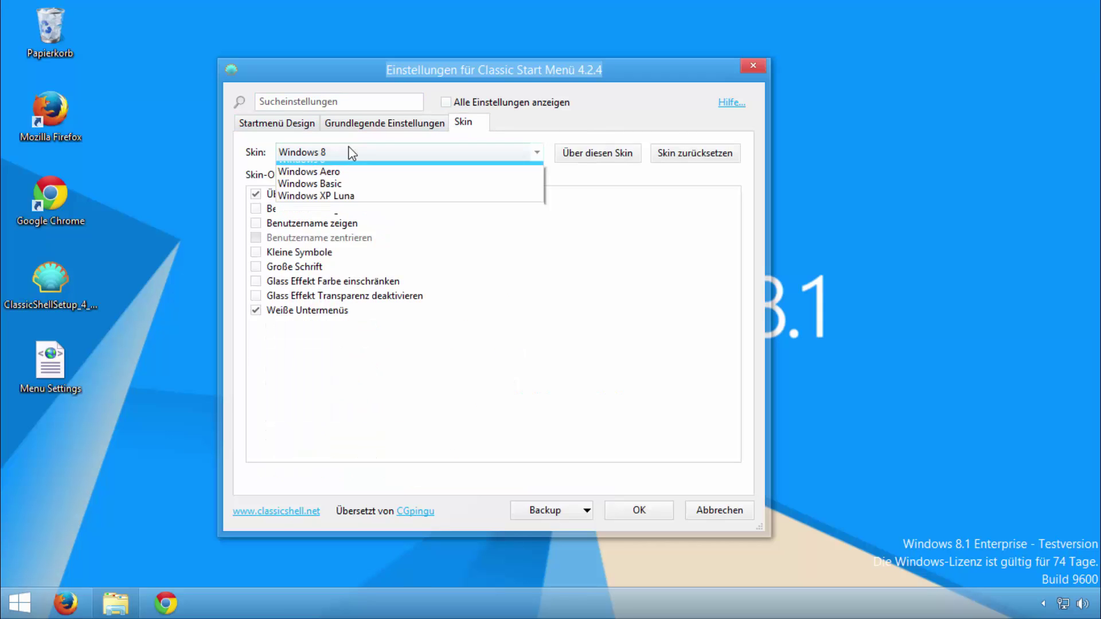
left_click(322, 265)
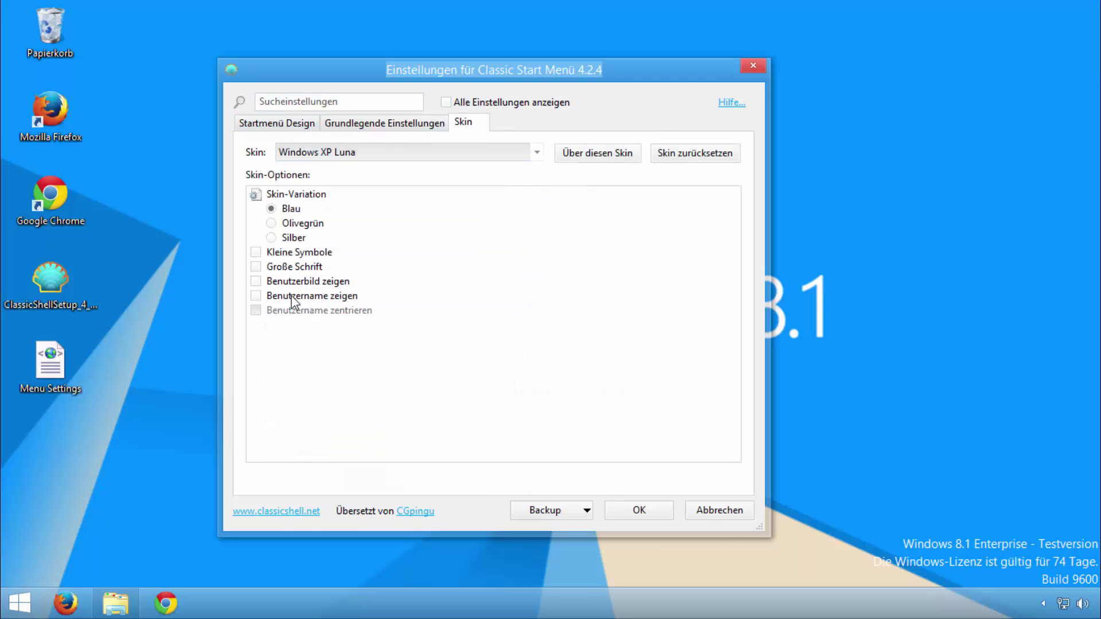
Apply the changed start menu design and skin, and test them by opening and closing the start menu
left_click(290, 122)
left_click(18, 605)
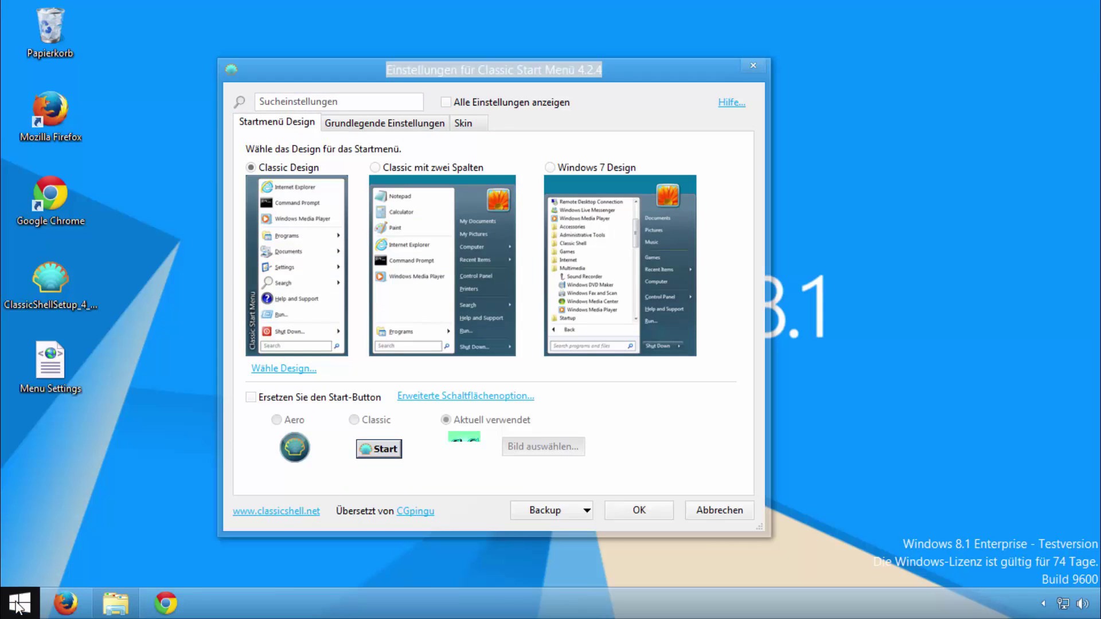
left_click(17, 605)
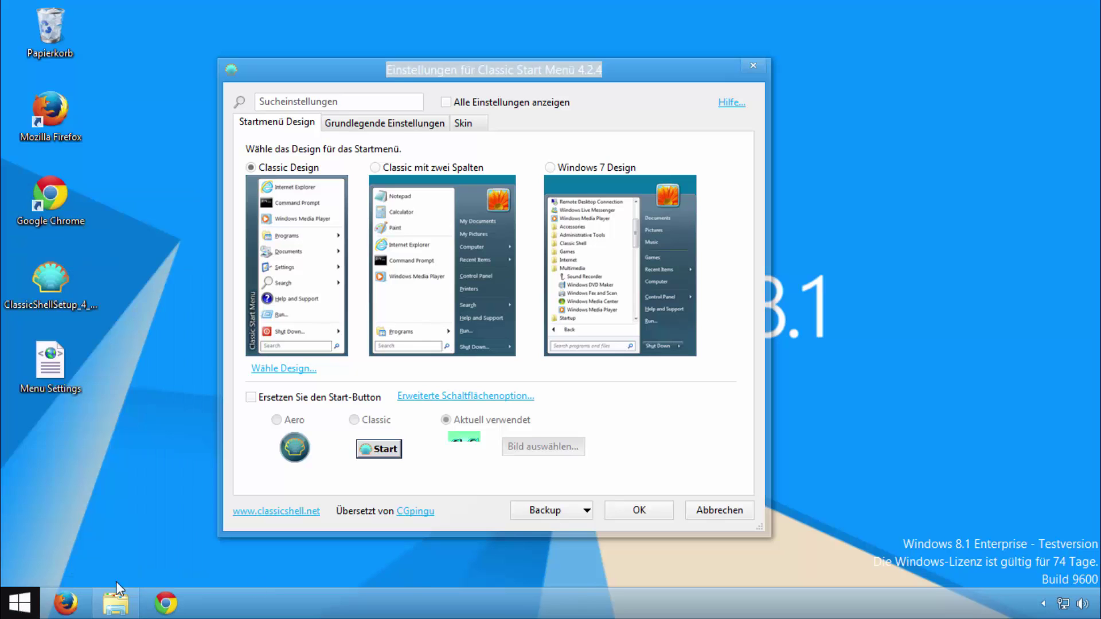
left_click(625, 510)
left_click(18, 605)
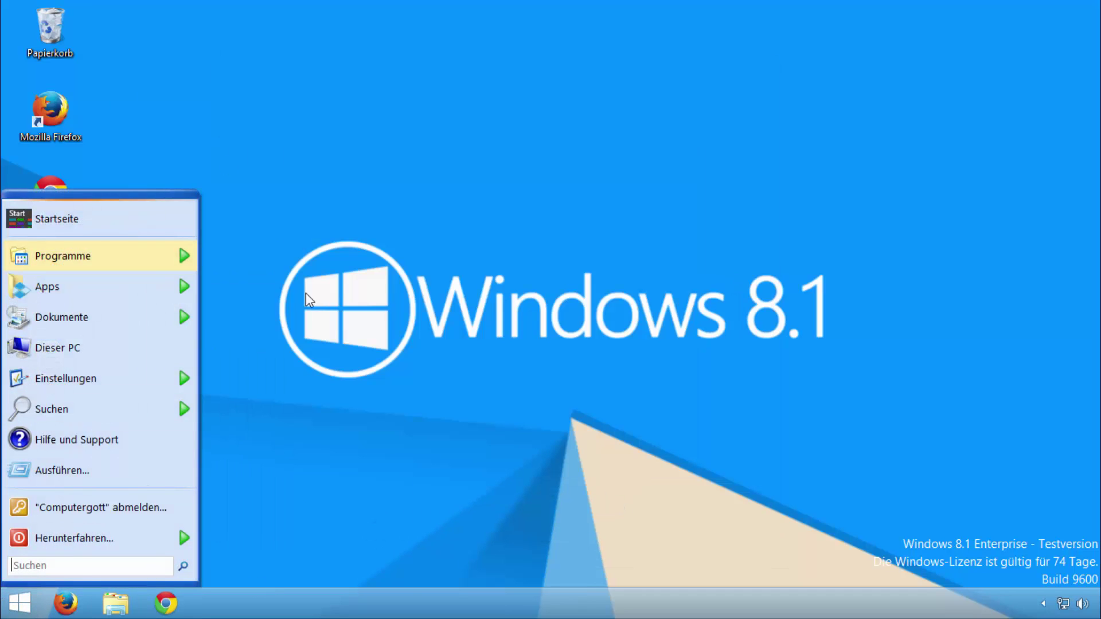
left_click(351, 332)
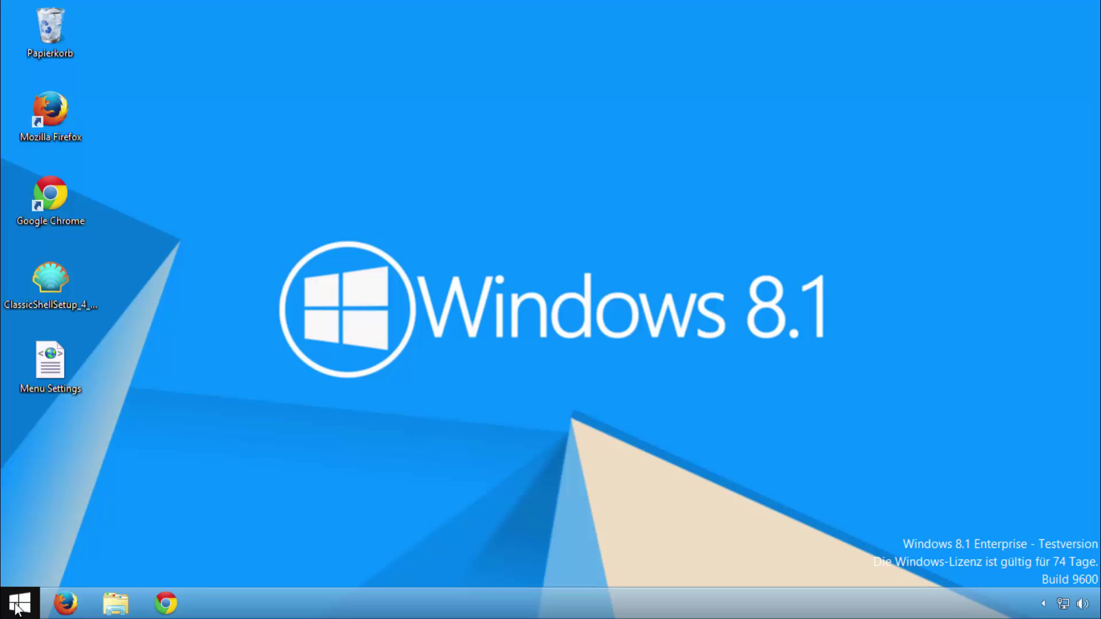
Restore the start menu settings from the Menu Settings XML file on the desktop, apply them, and check the start menu
right_click(17, 605)
left_click(105, 553)
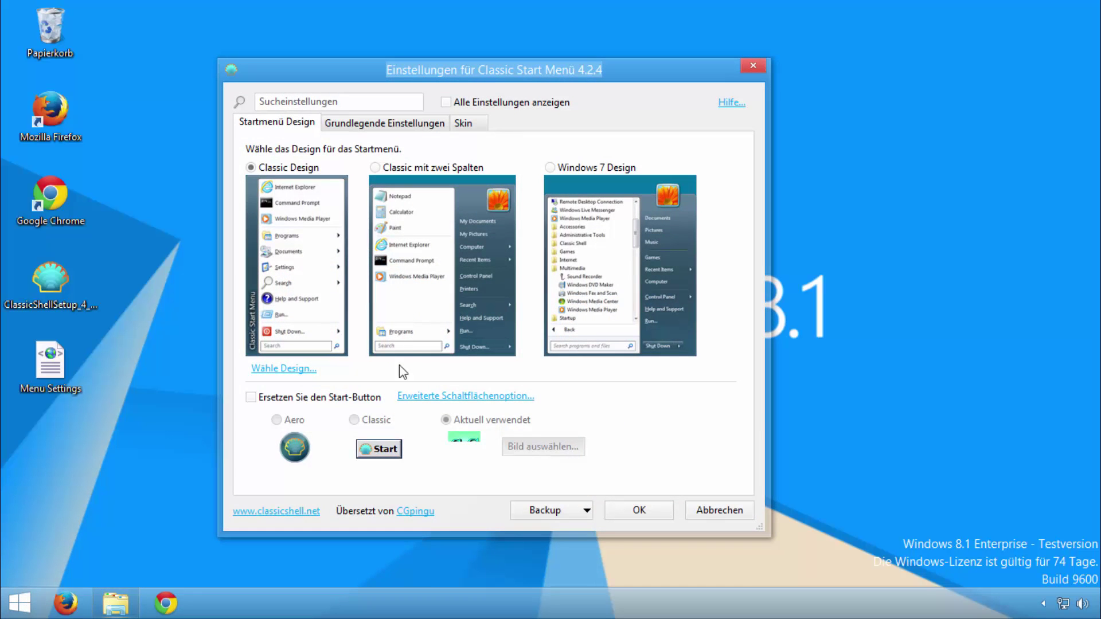
left_click(546, 510)
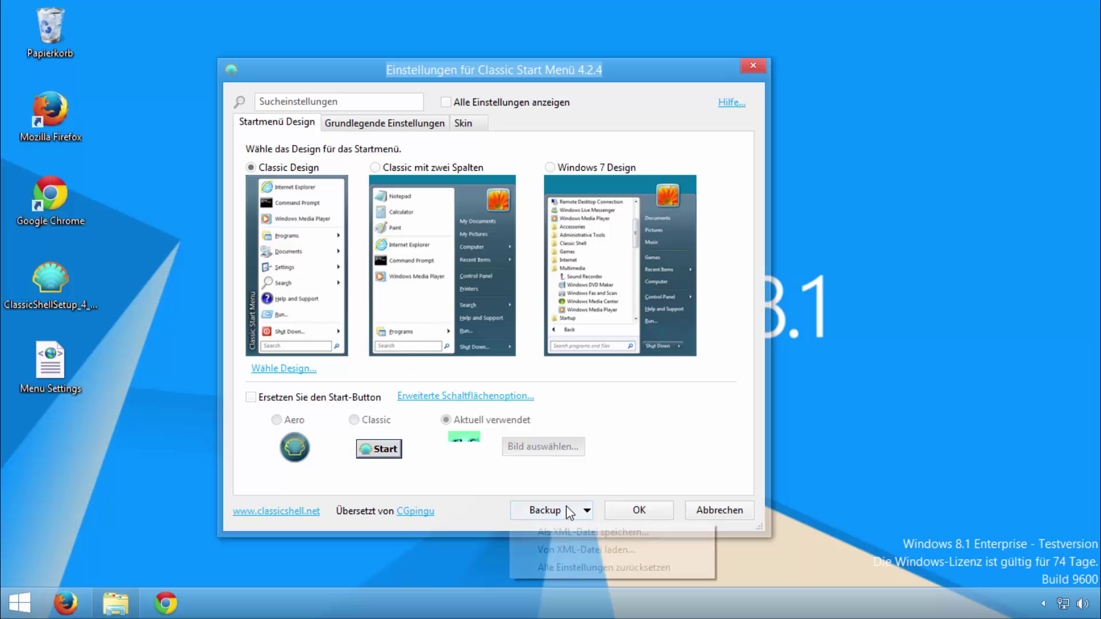
left_click(584, 552)
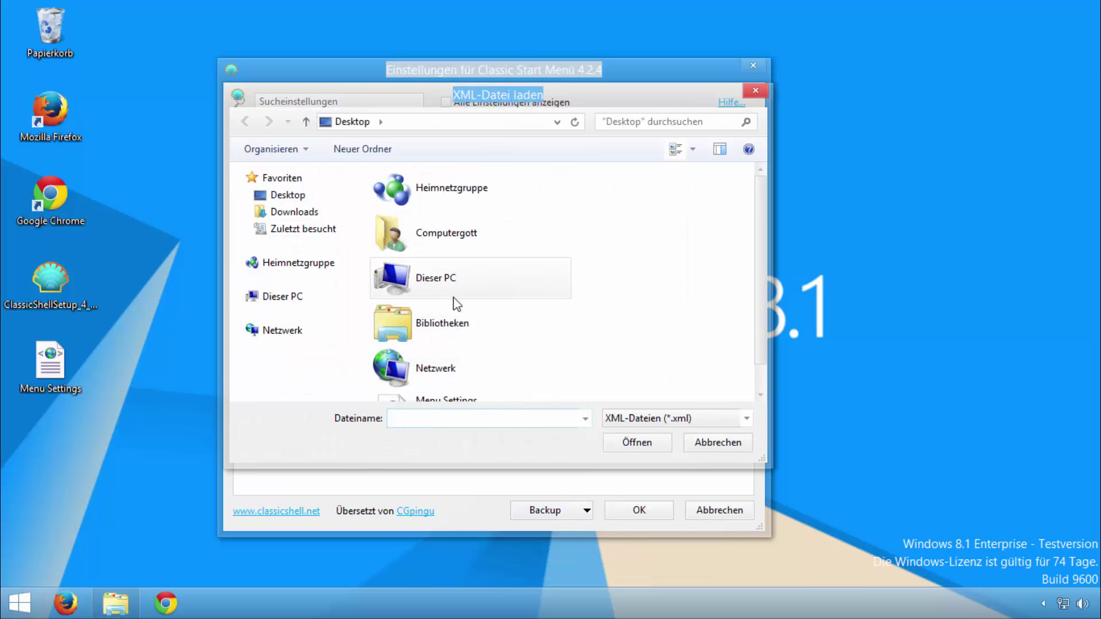
scroll(446, 385, "down", 2)
left_click(446, 387)
left_click(634, 444)
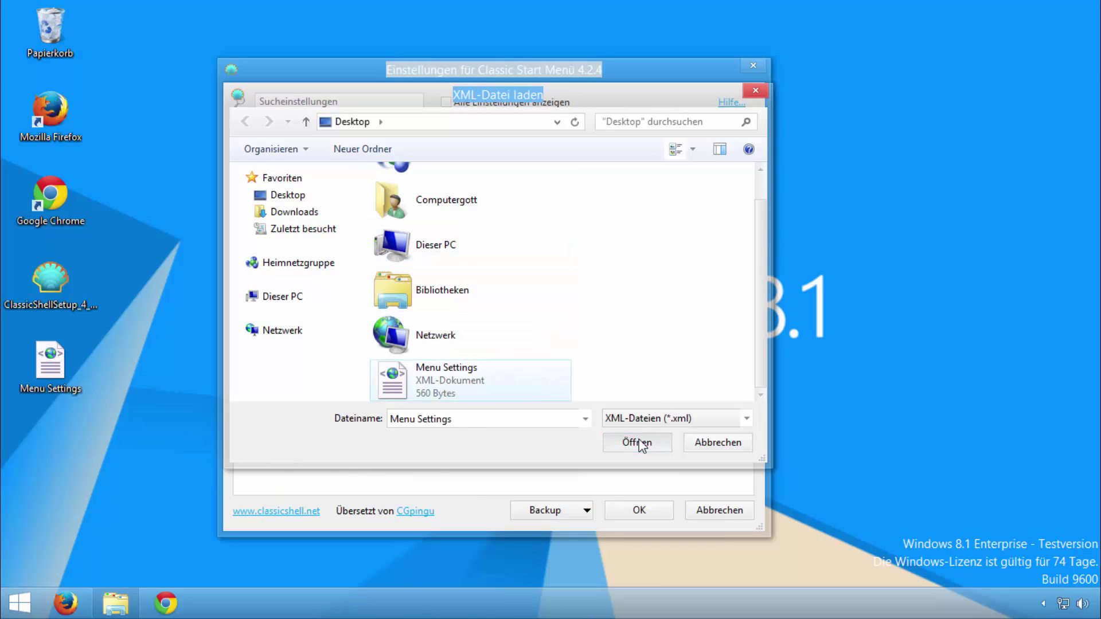
left_click(638, 512)
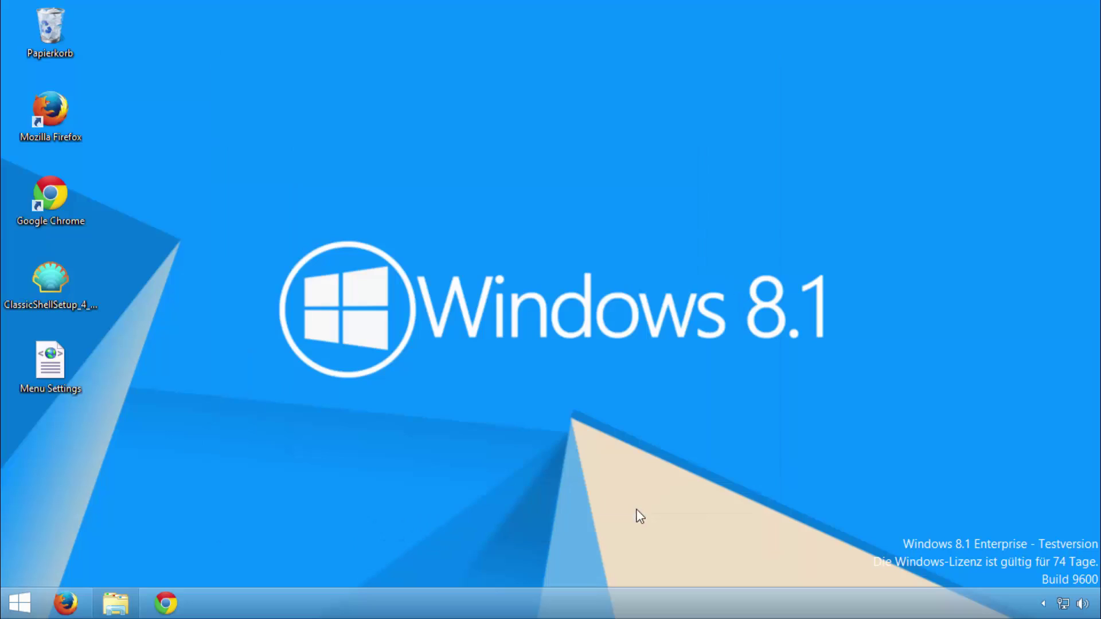
left_click(24, 602)
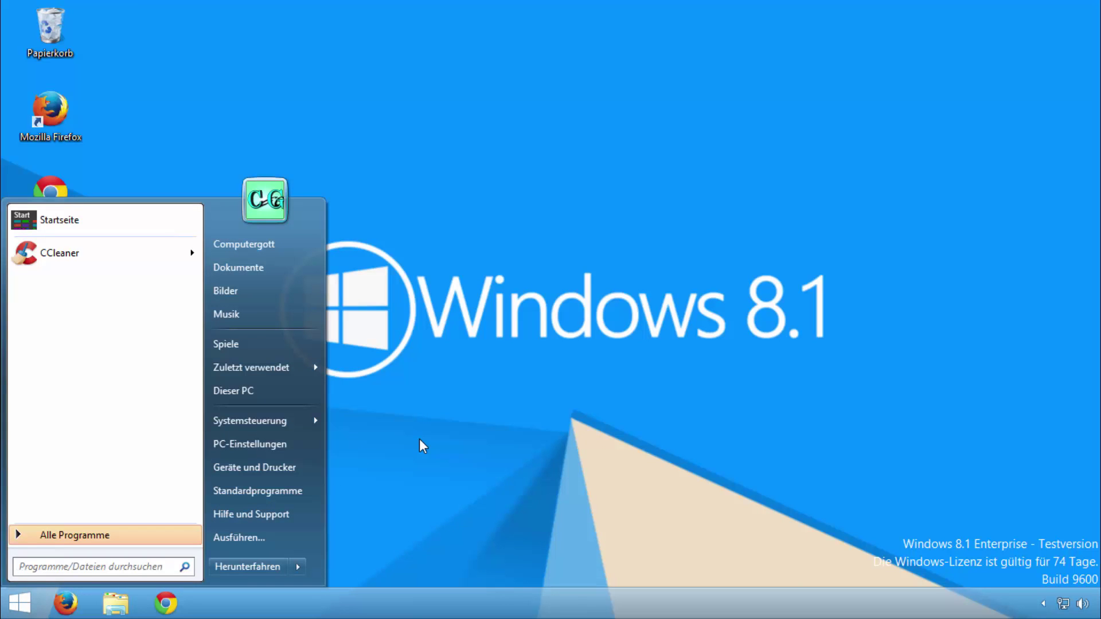
left_click(420, 441)
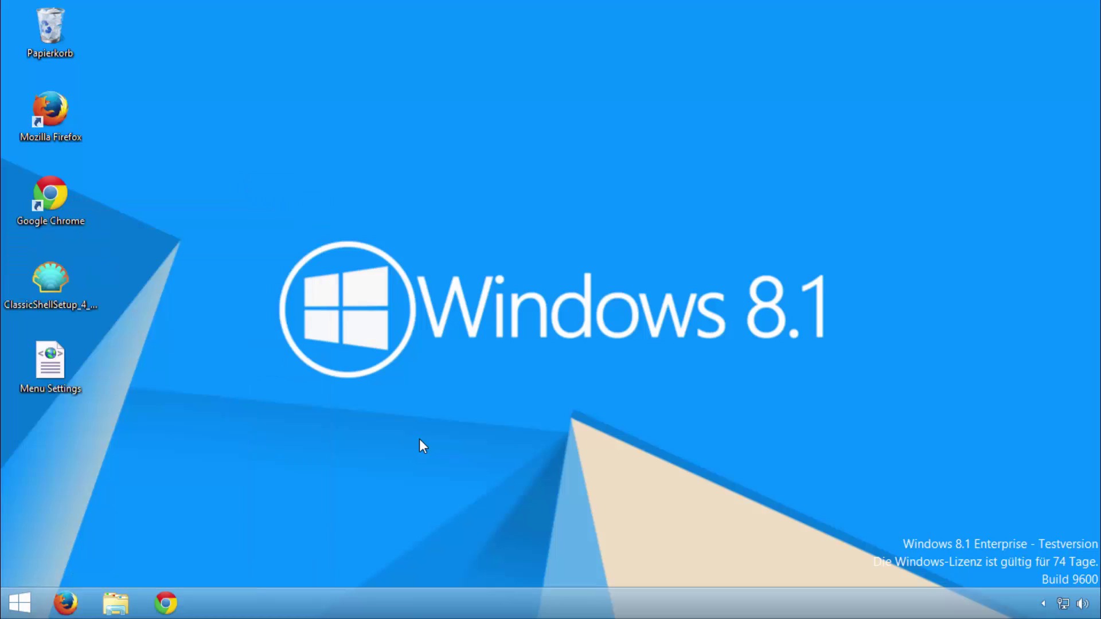